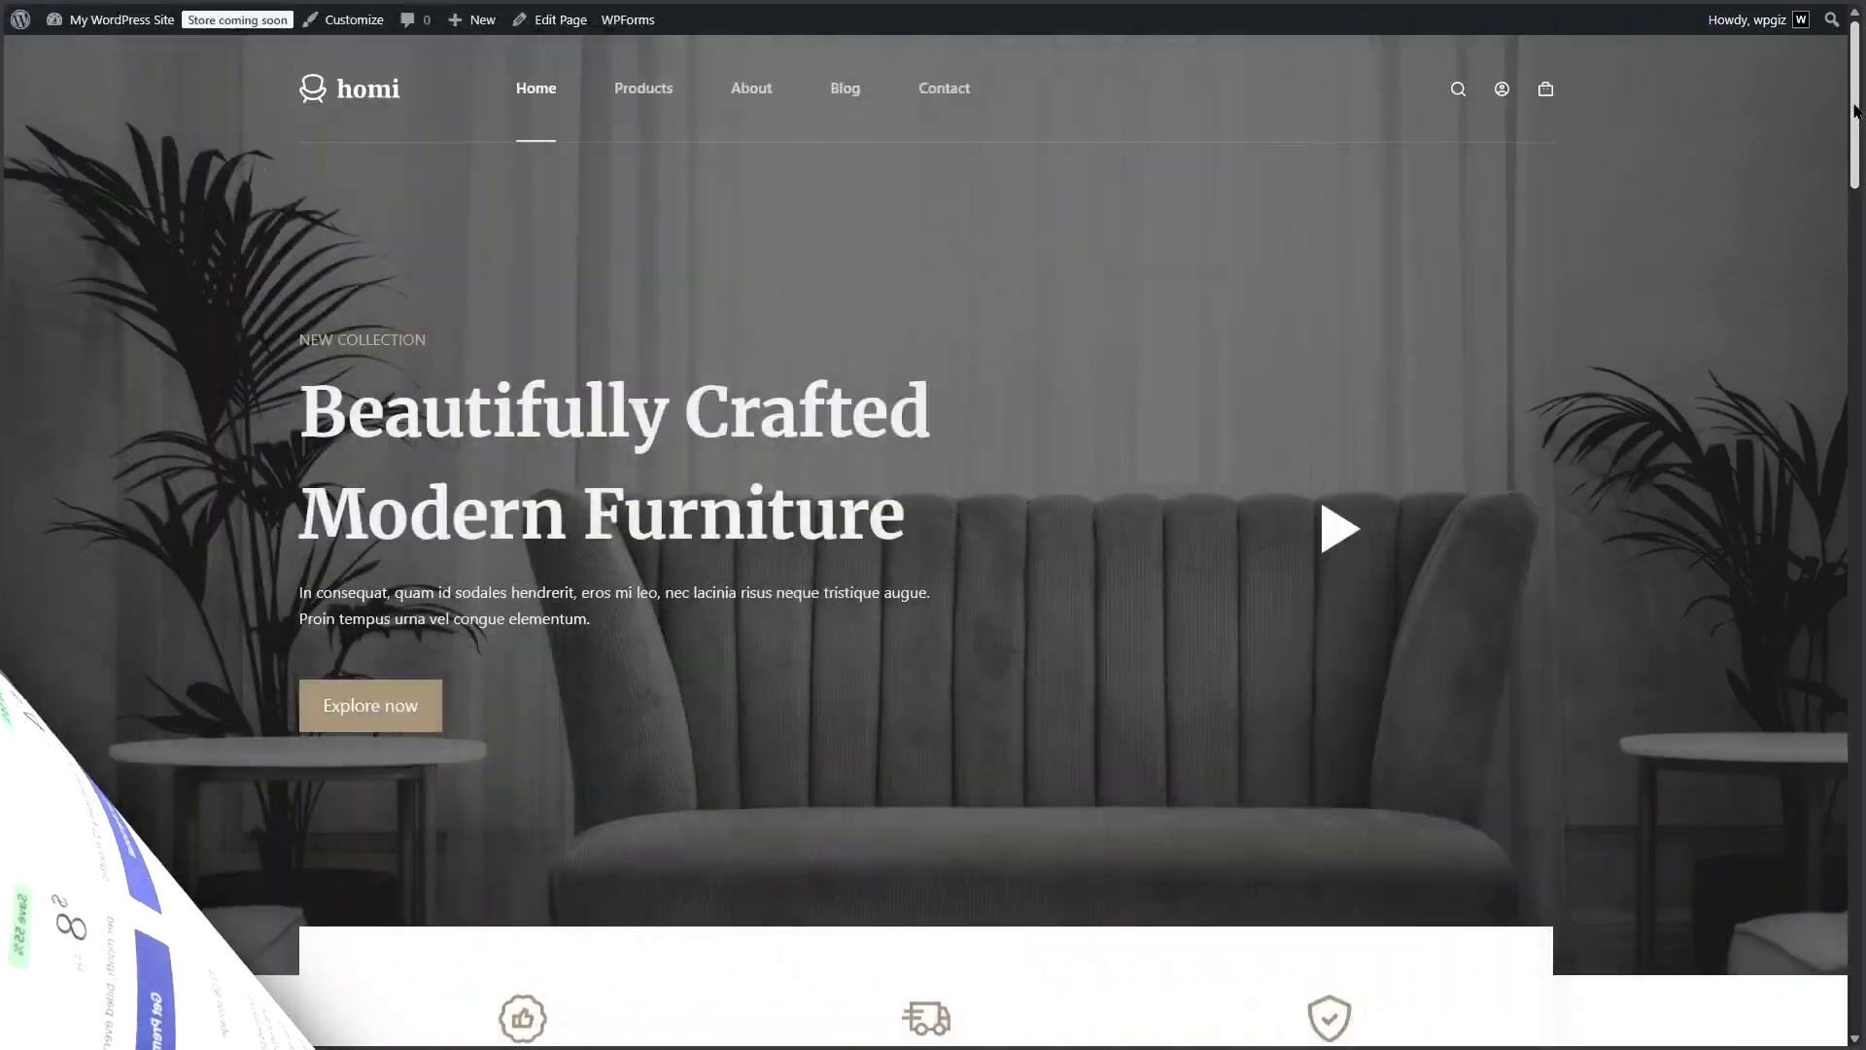
# Open the Coffee Table from the homepage's featured products and examine its photo, descriptions, price, reviews and related products.
pyautogui.moveTo(1855, 110); pyautogui.dragTo(1863, 430)
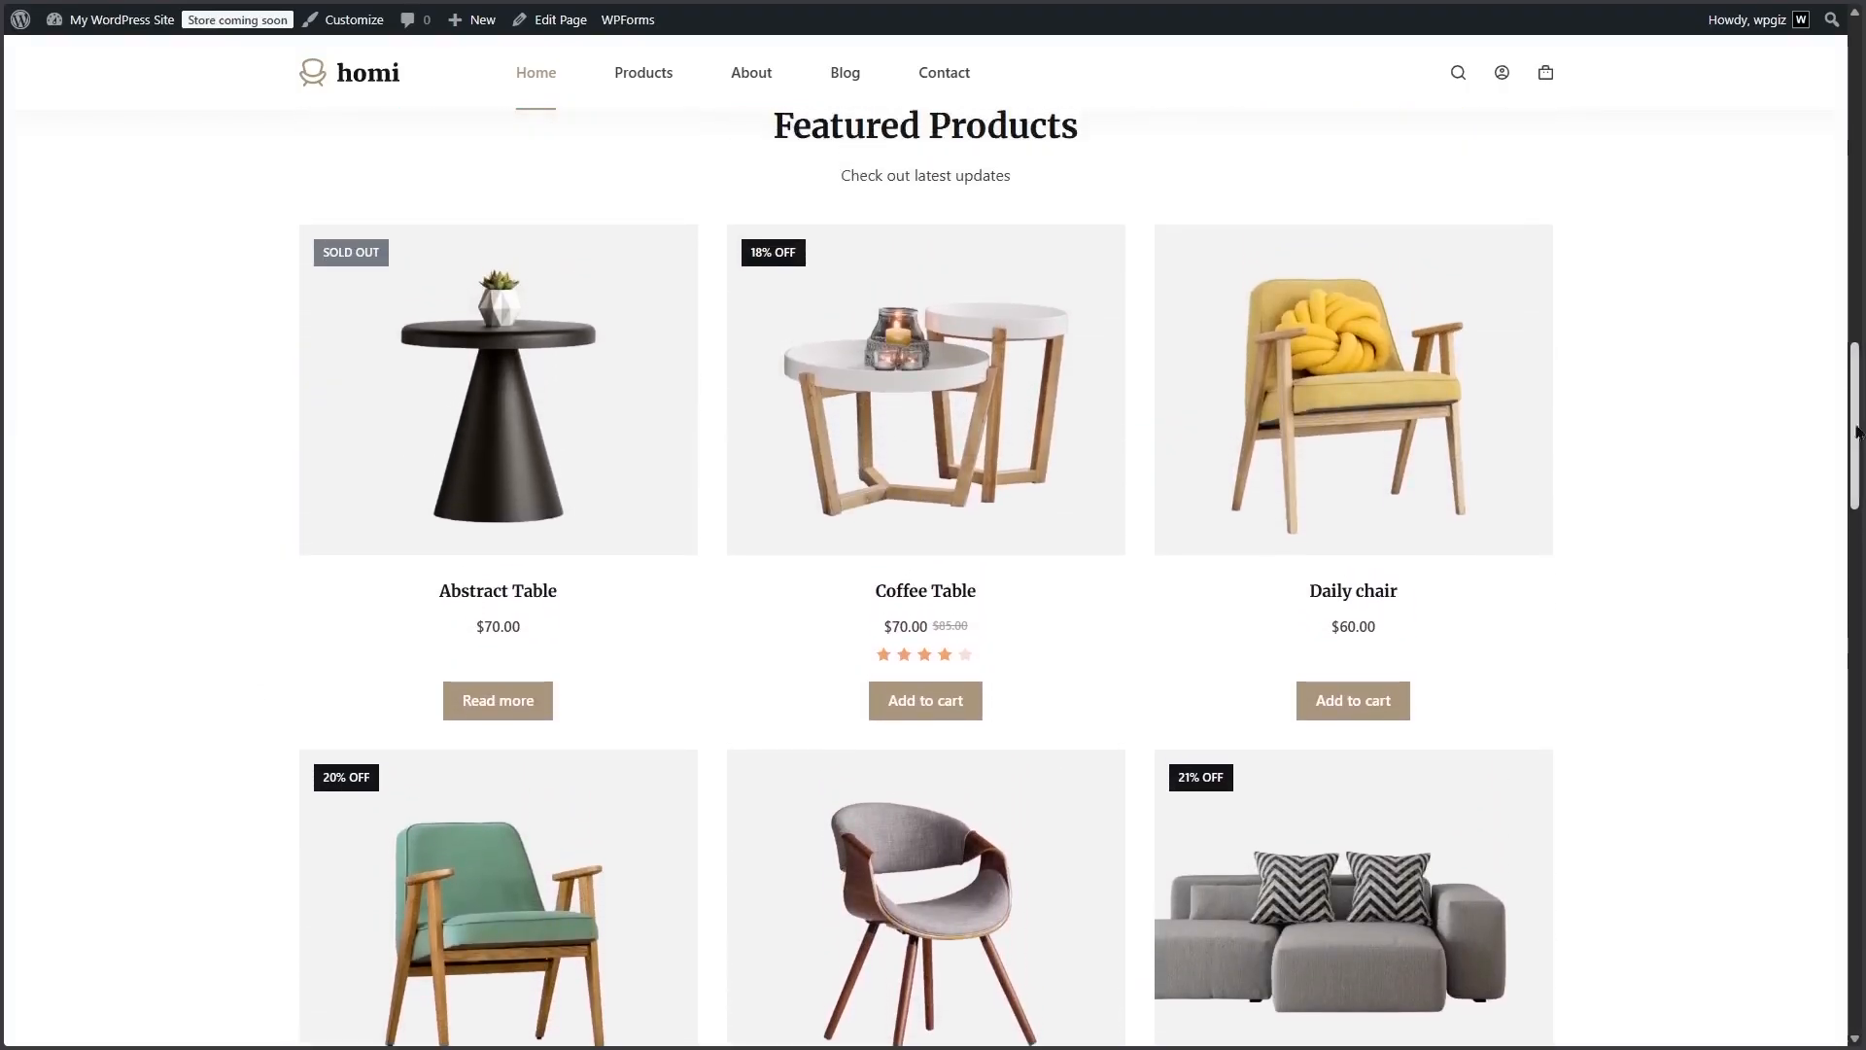
pyautogui.click(925, 401)
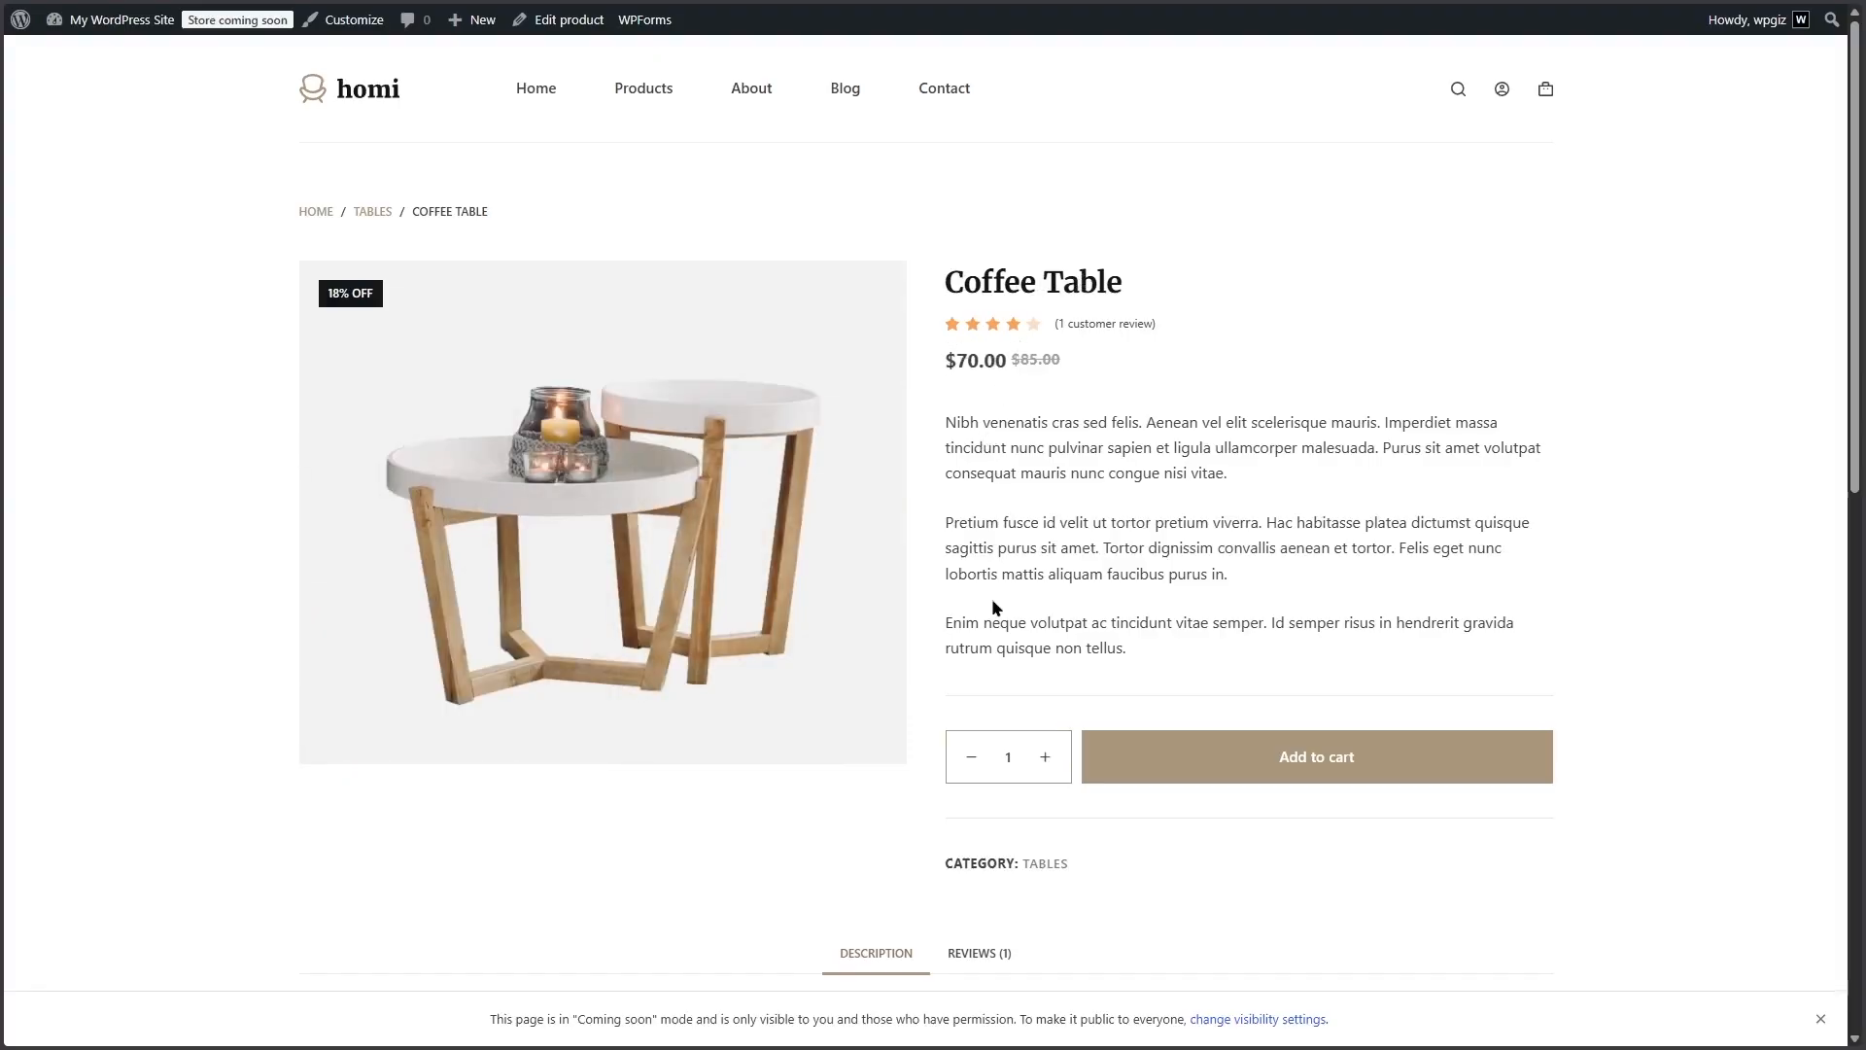
pyautogui.scroll(-1, 1807, 387)
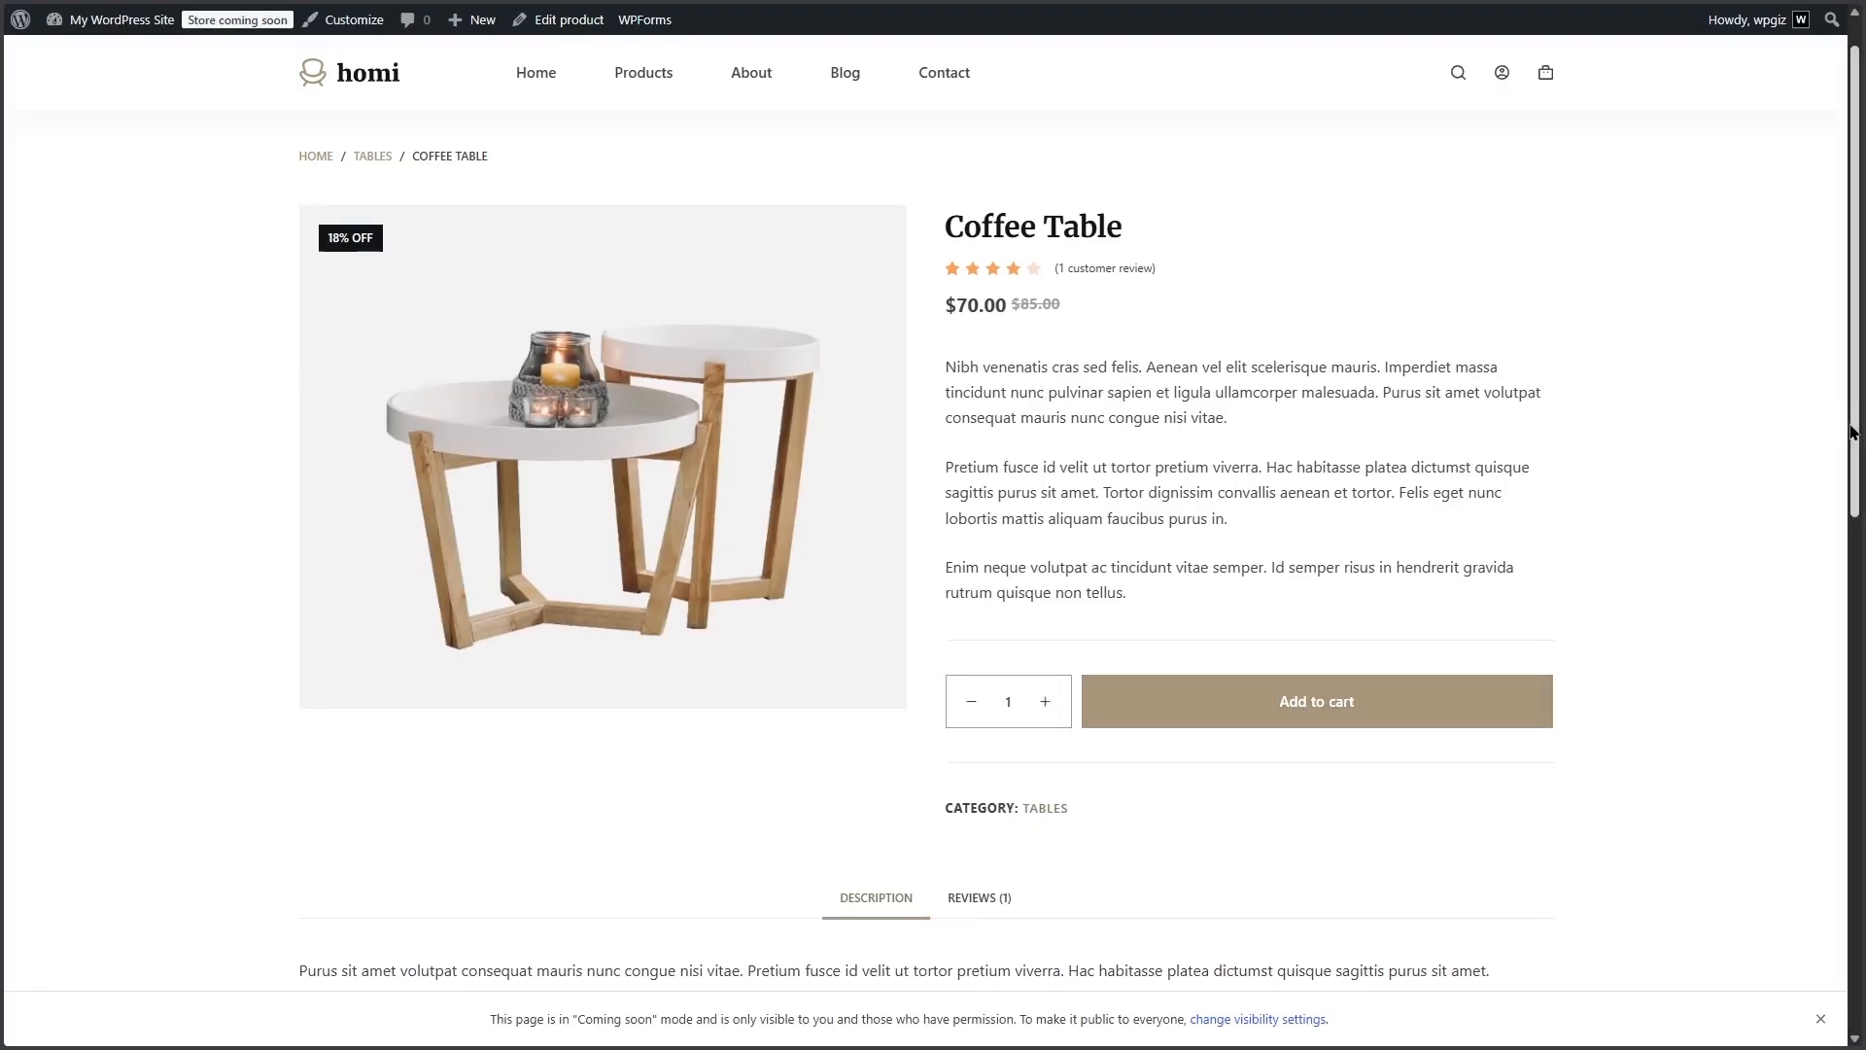
pyautogui.scroll(-5, 1837, 505)
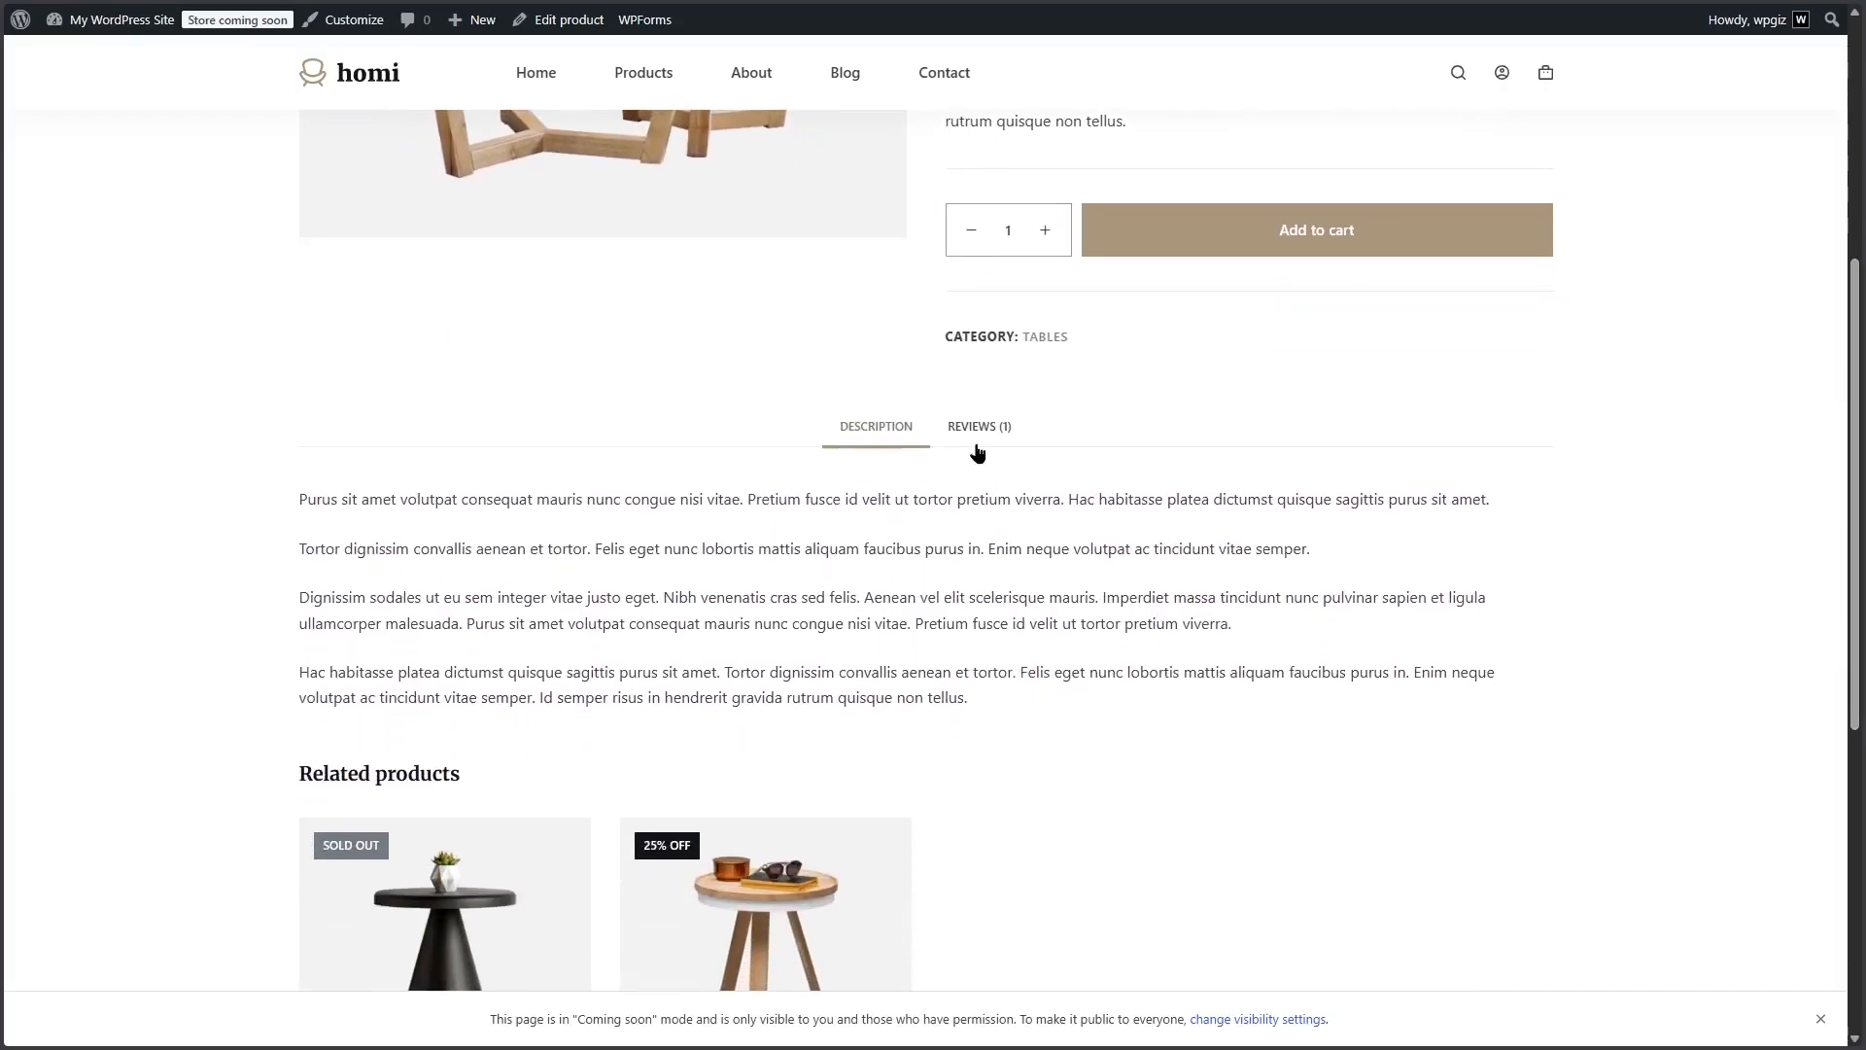
pyautogui.scroll(-2, 1857, 671)
pyautogui.scroll(-4, 1857, 671)
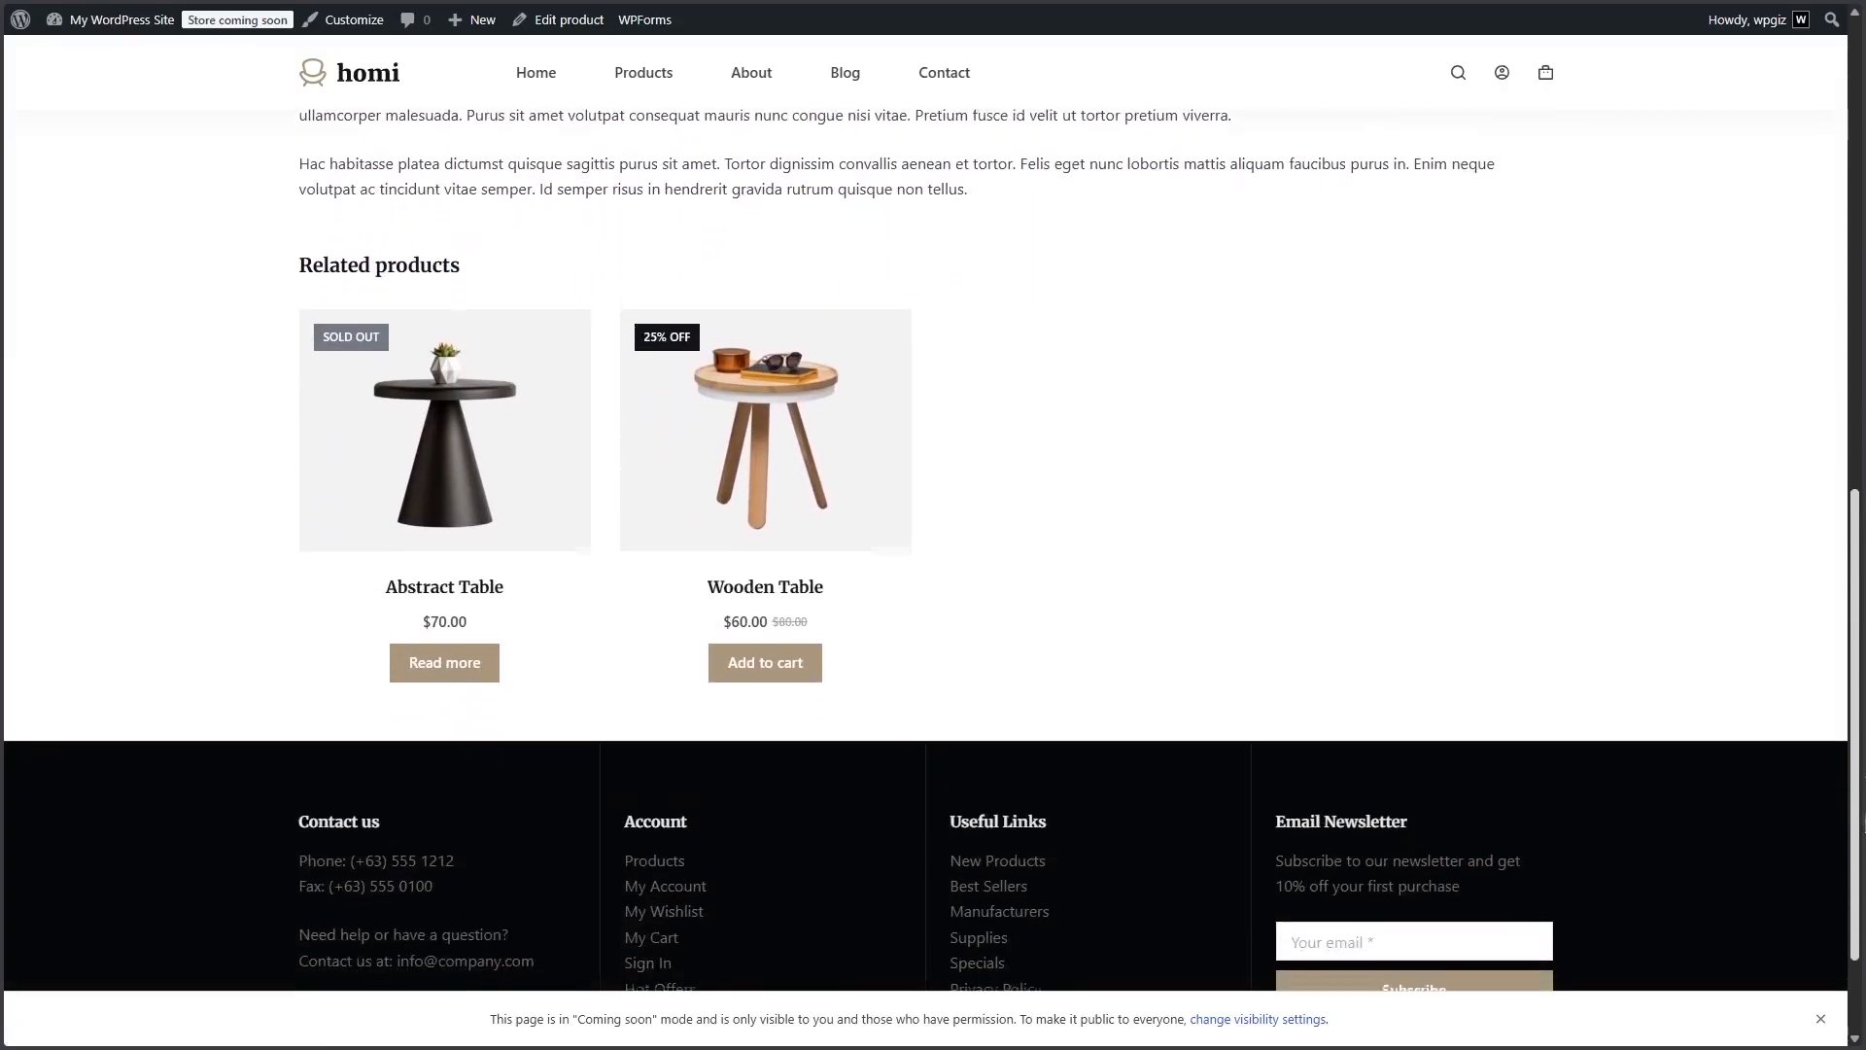
pyautogui.click(895, 455)
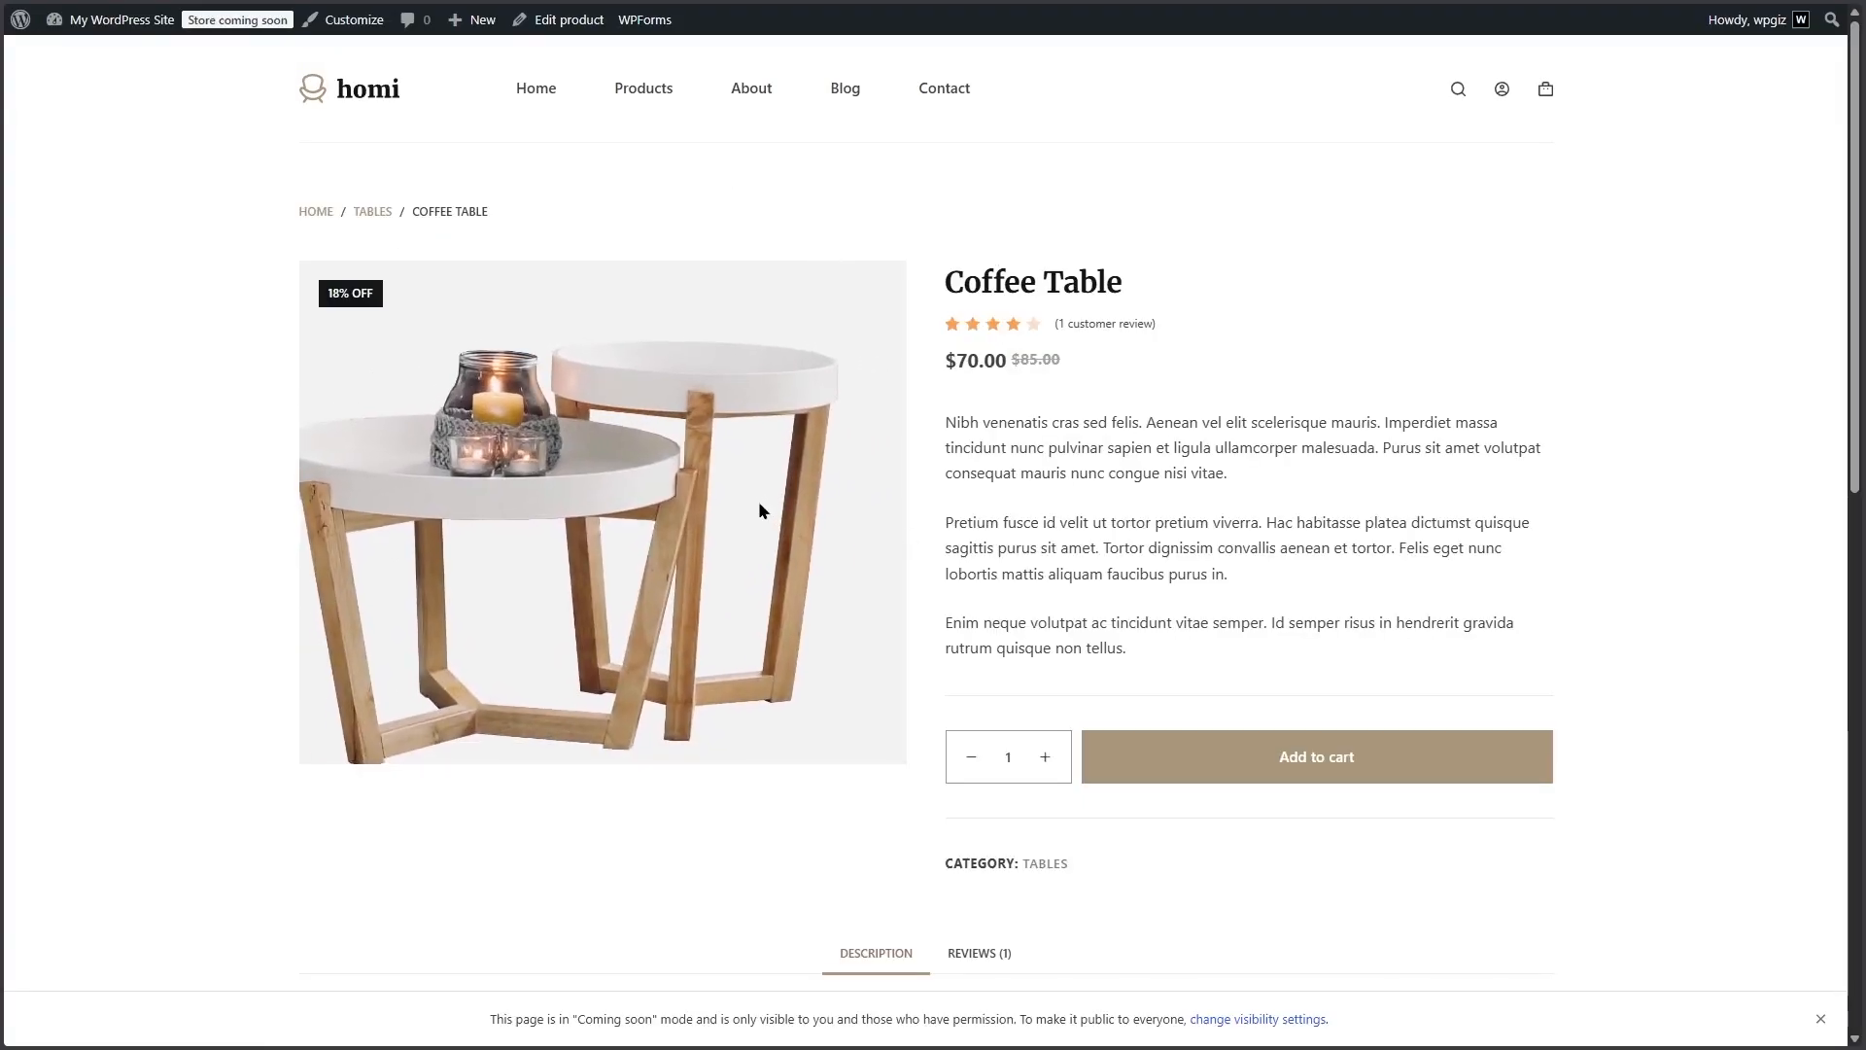
# Go to the site's admin dashboard and start a new product.
pyautogui.moveTo(141, 29)
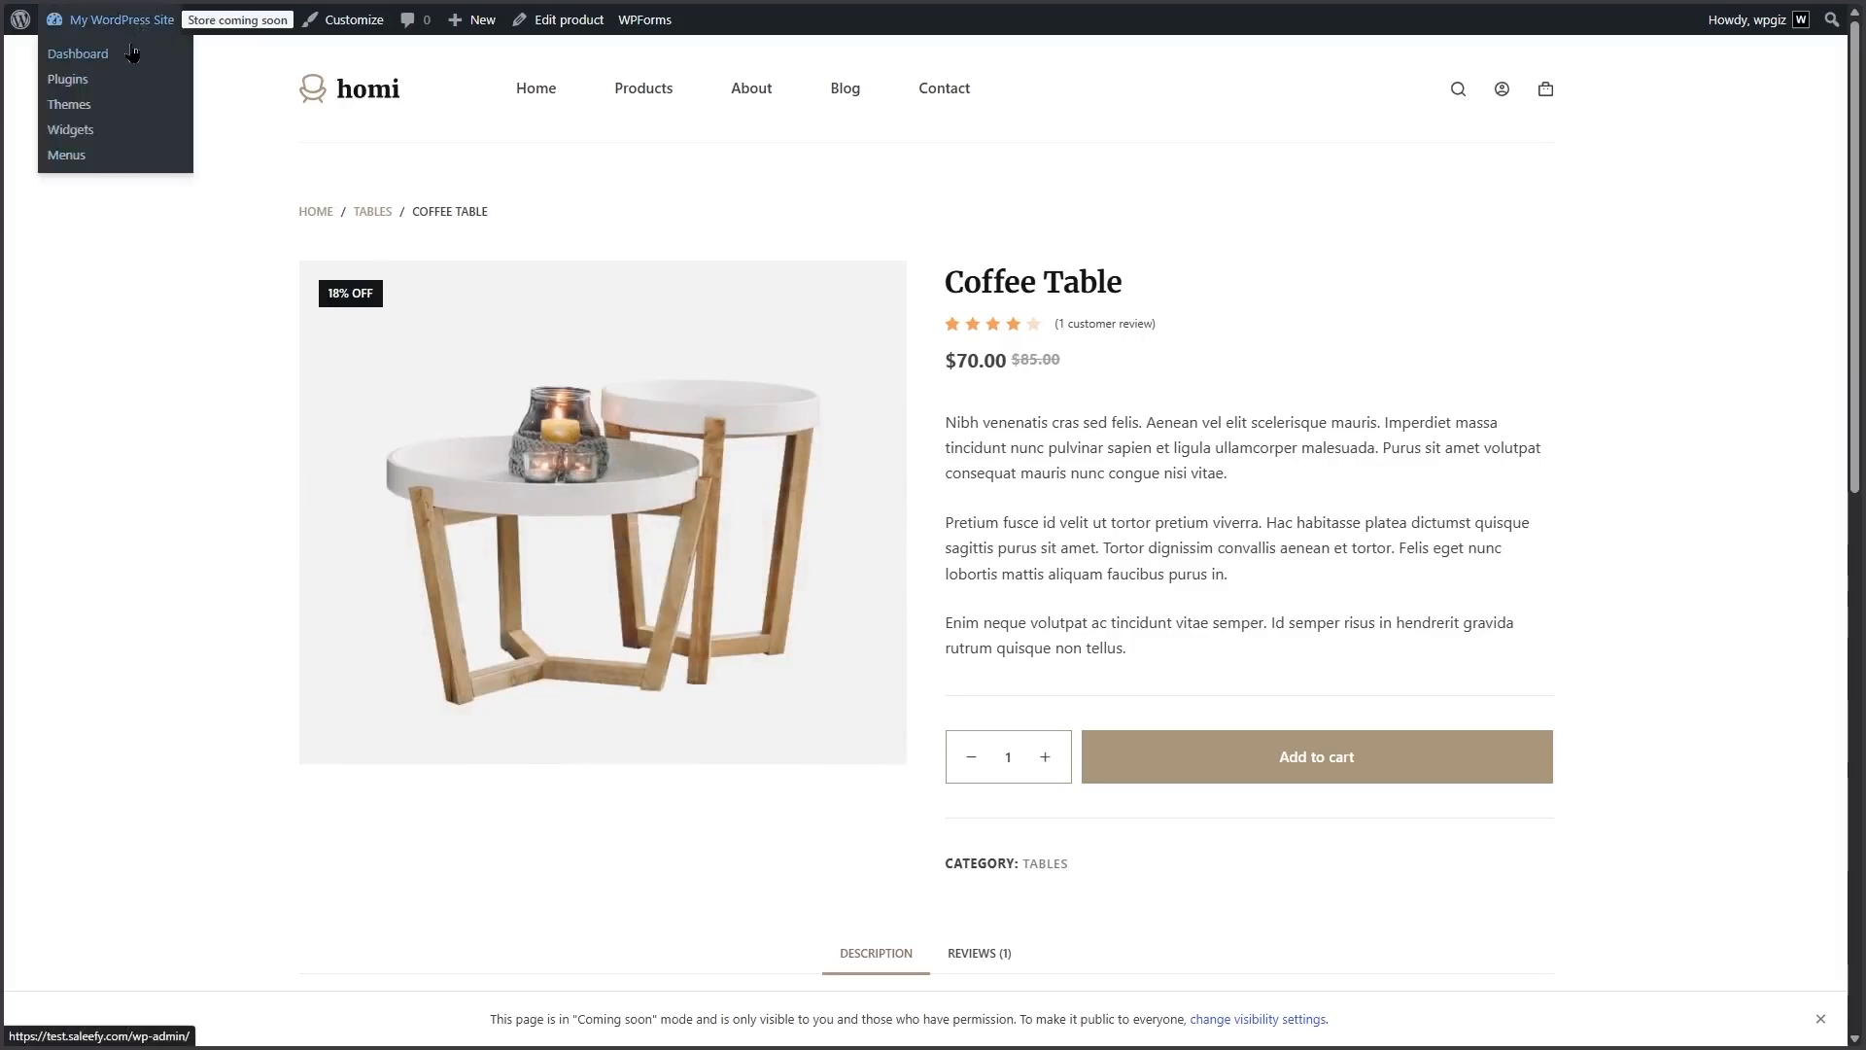
pyautogui.click(80, 55)
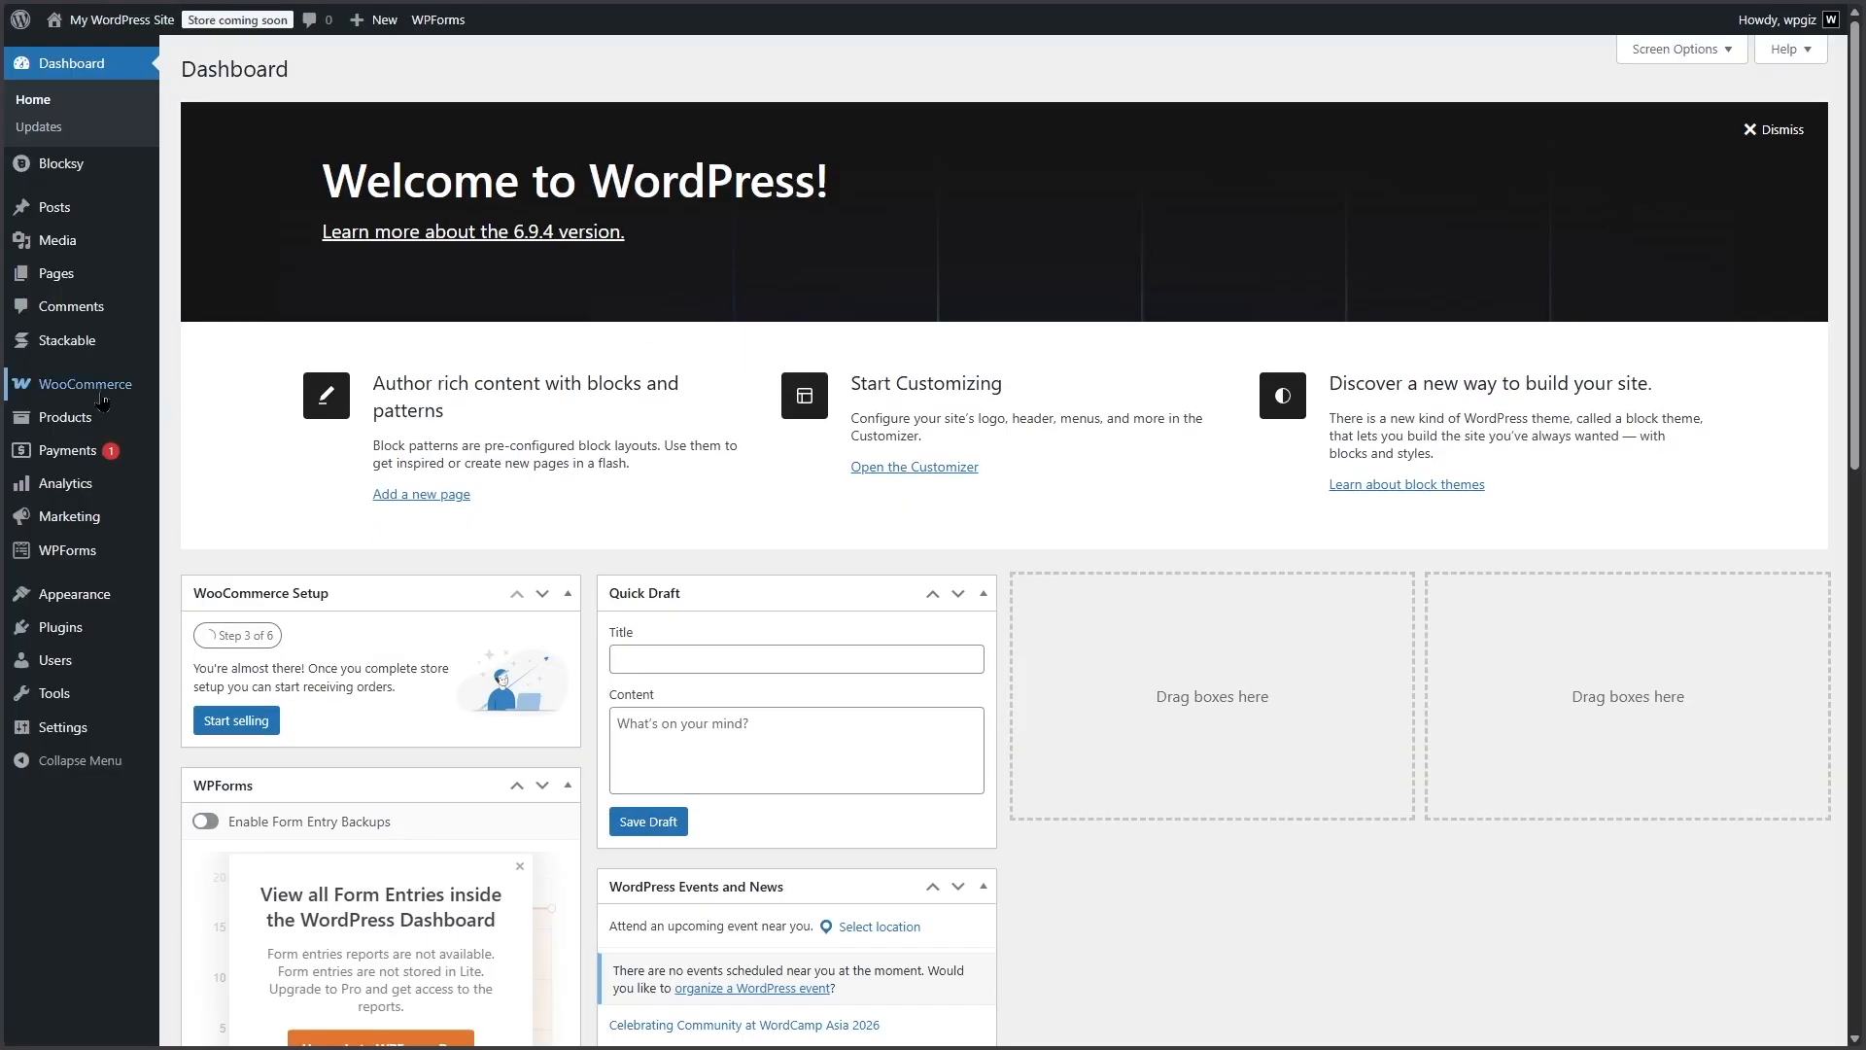
pyautogui.moveTo(104, 400)
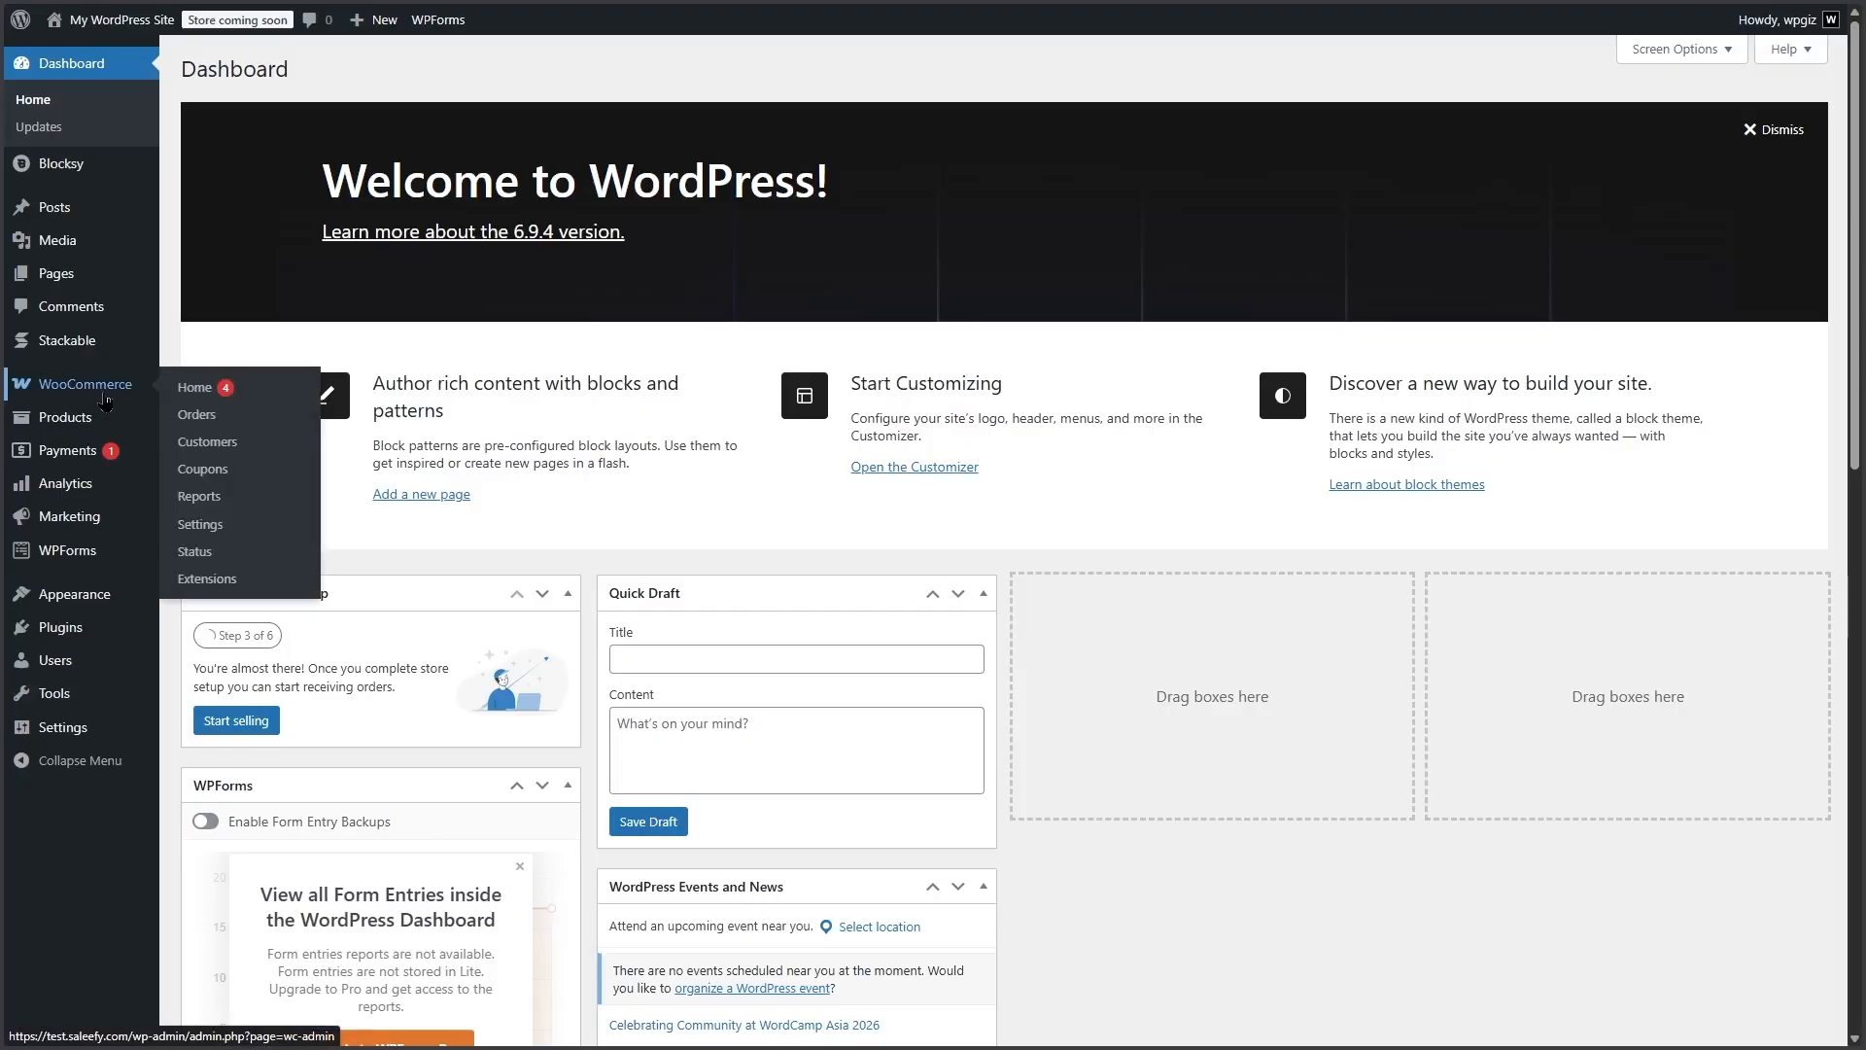
pyautogui.moveTo(70, 635)
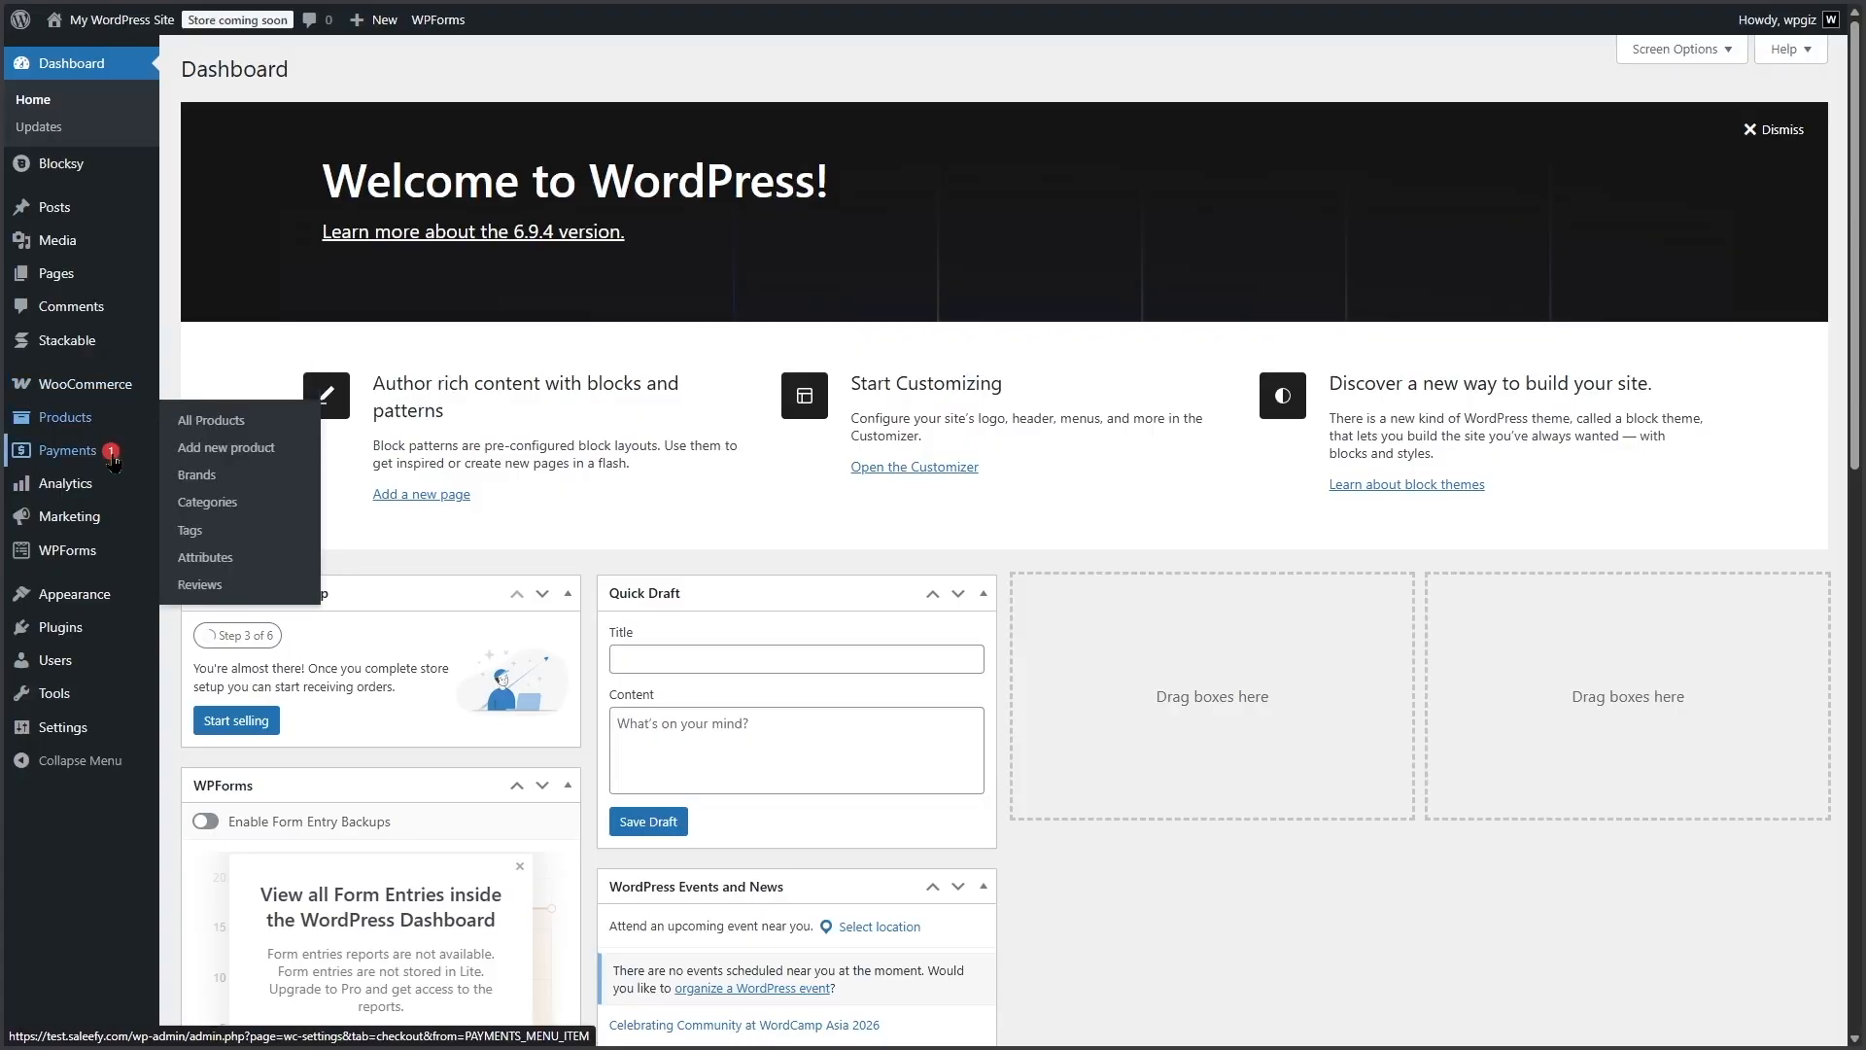
pyautogui.moveTo(112, 494)
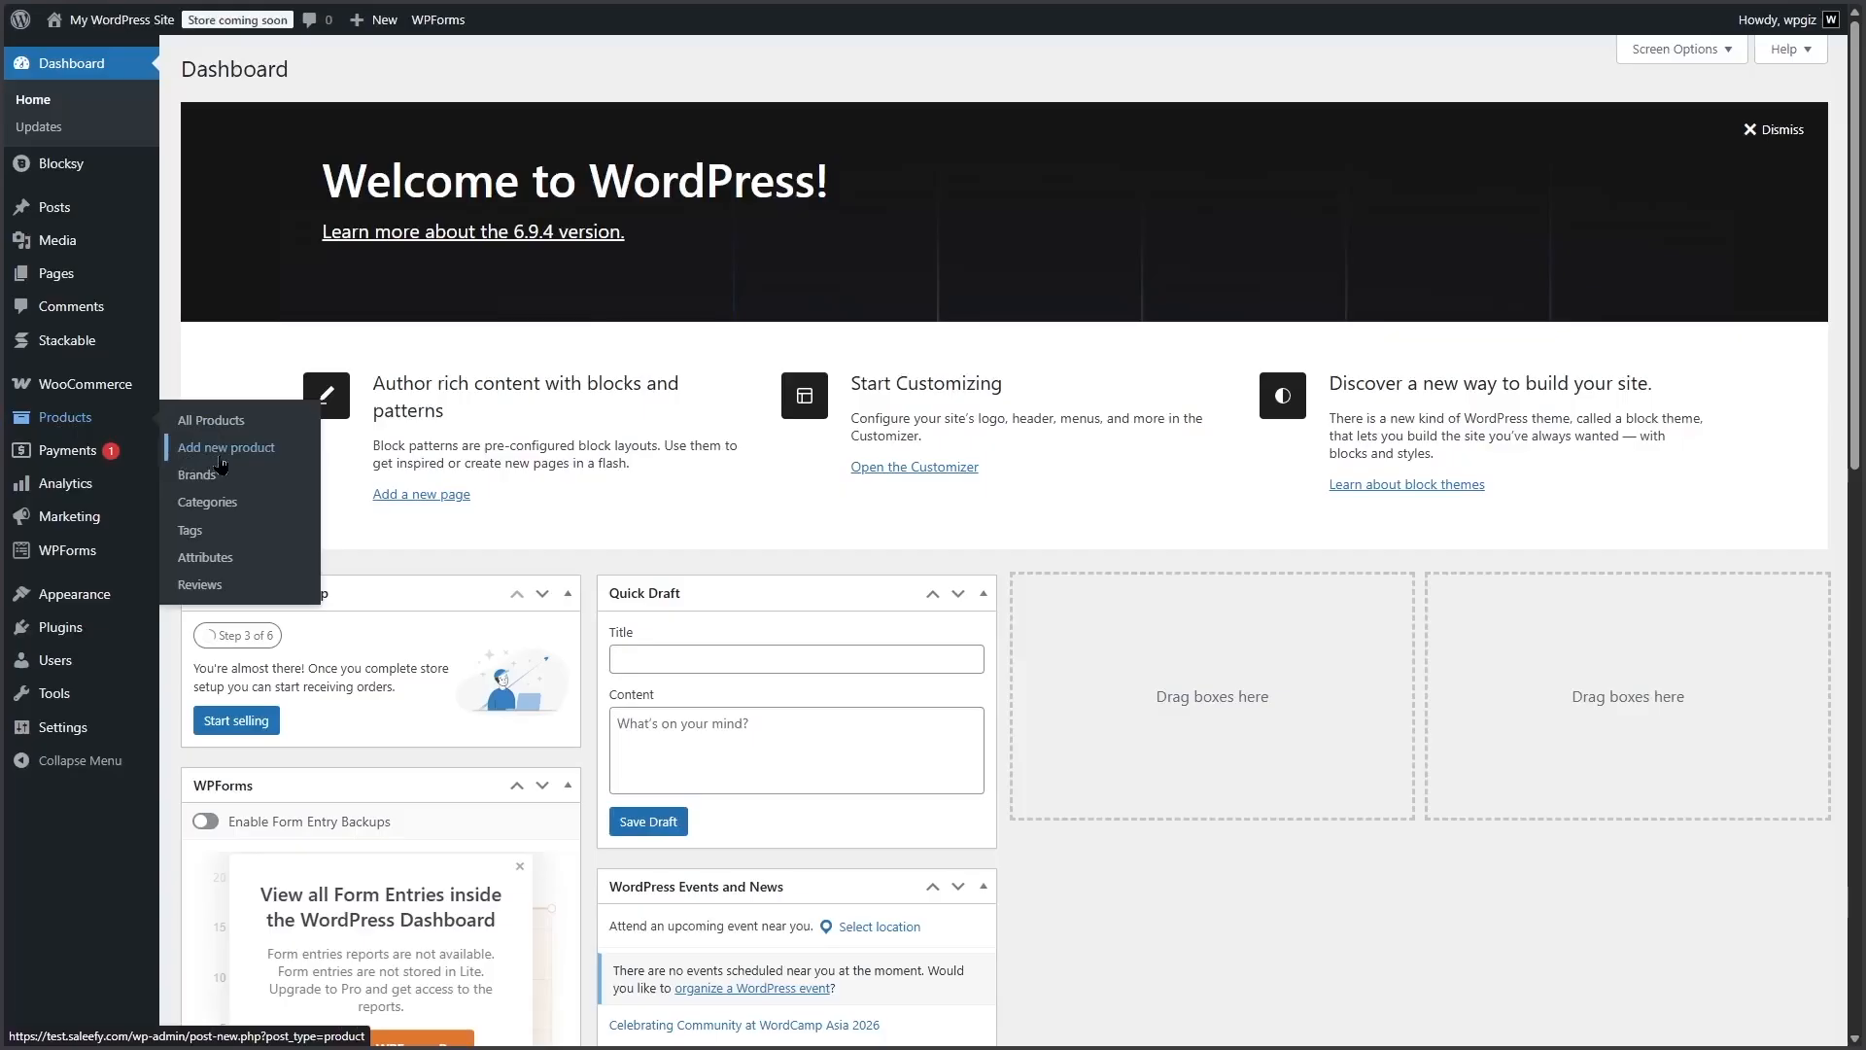
pyautogui.click(219, 453)
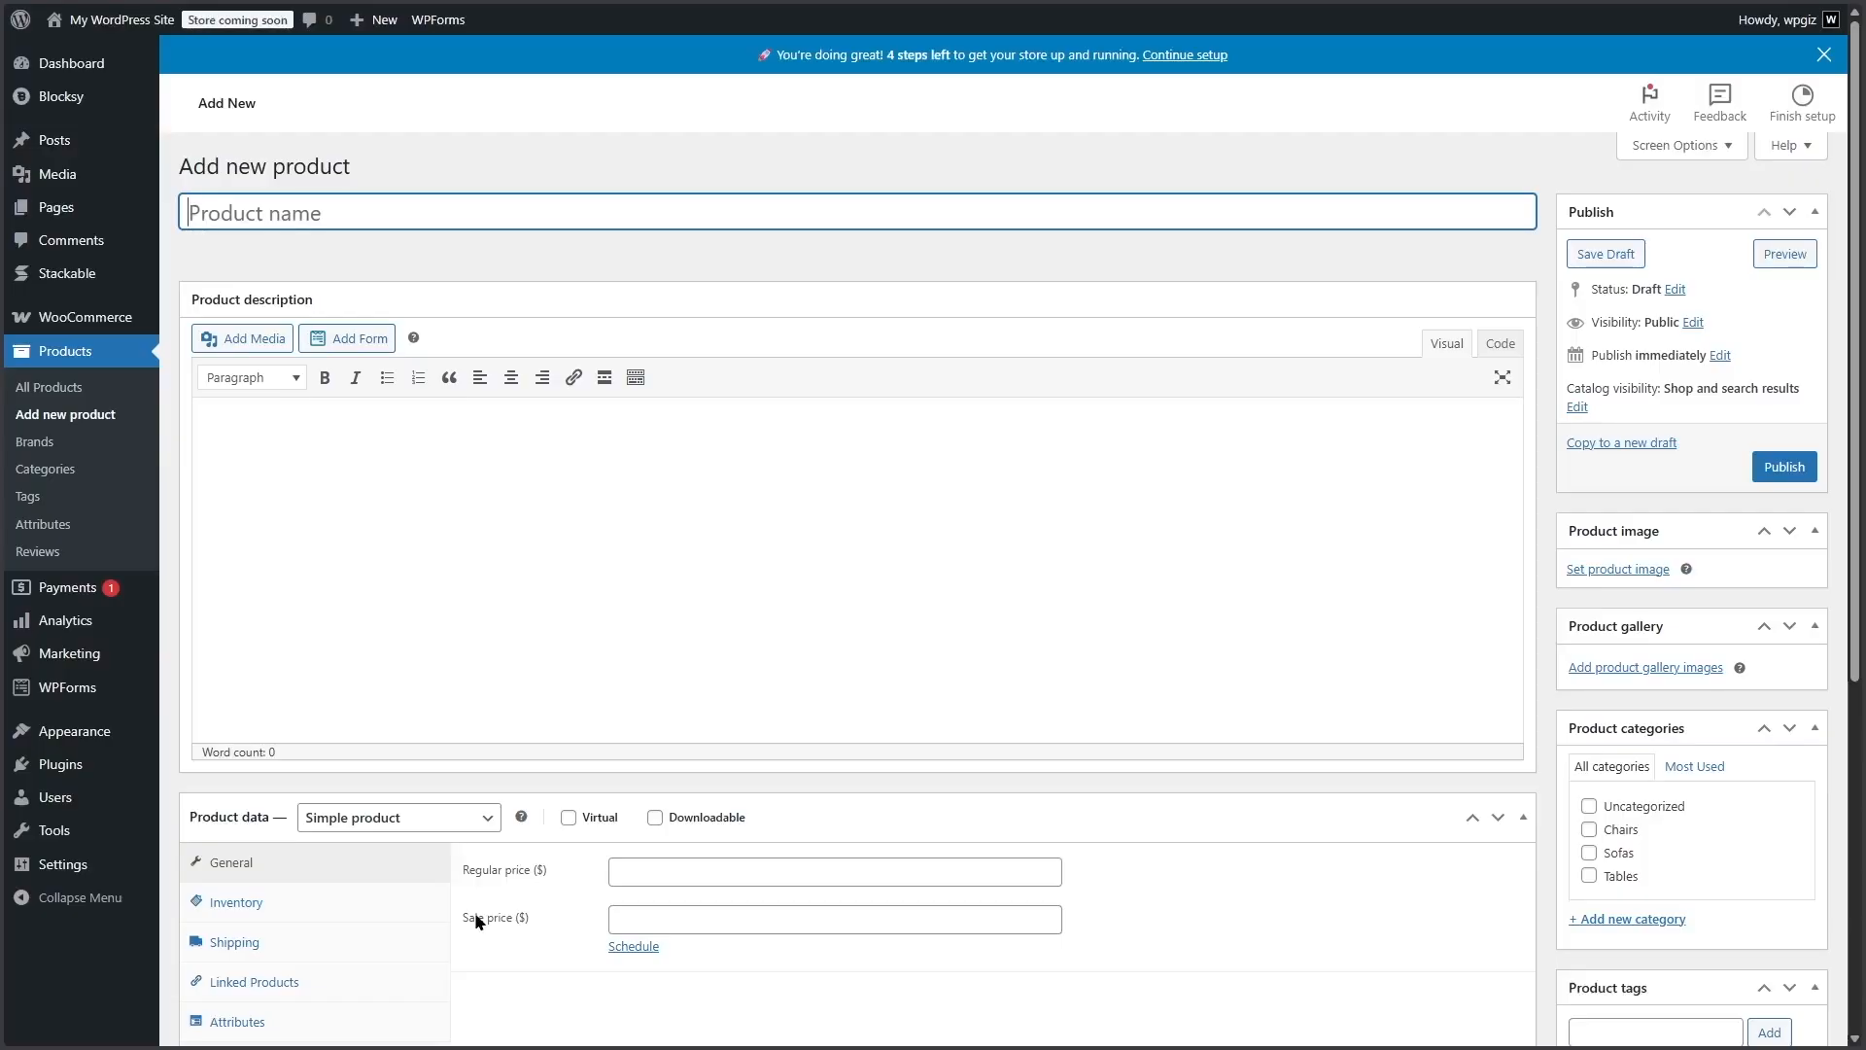
# Name the product Modern Chair and paste the lorem ipsum paragraphs as its main description.
pyautogui.write('Modern Chair')
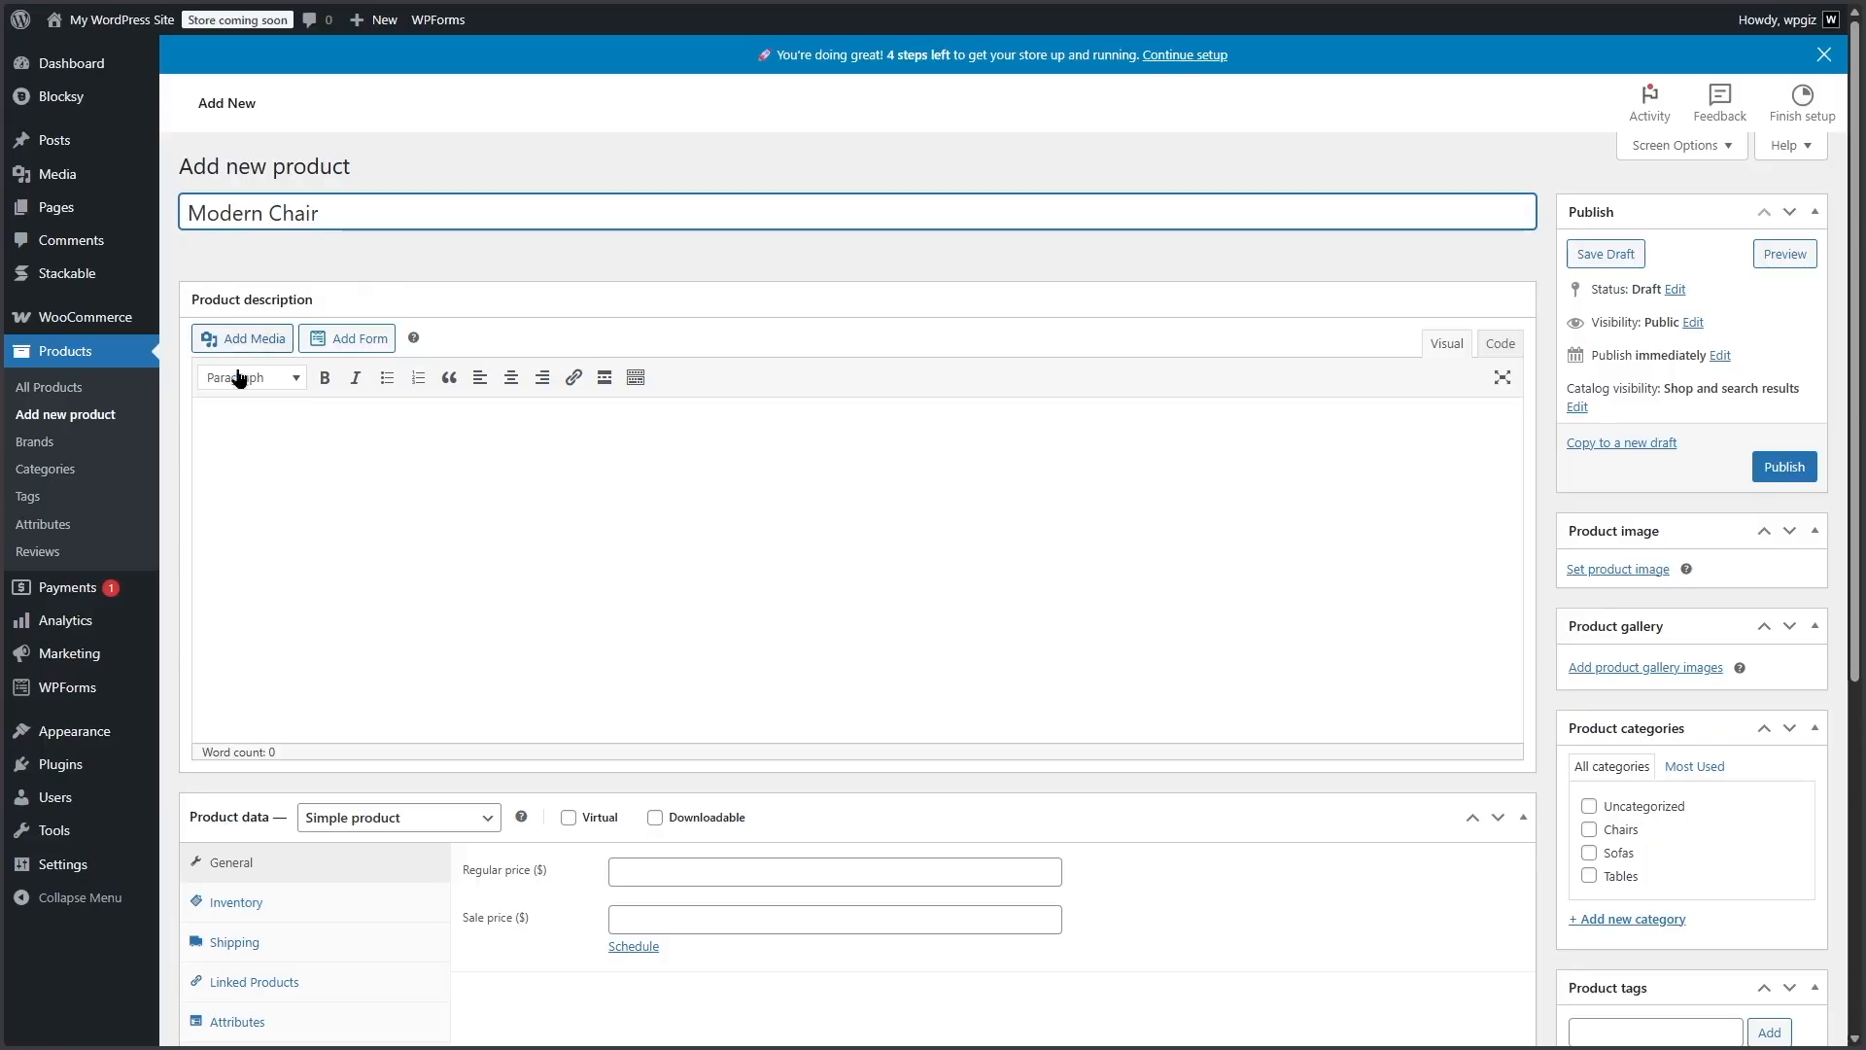
pyautogui.click(311, 502)
pyautogui.hotkey('ctrl', 'v')
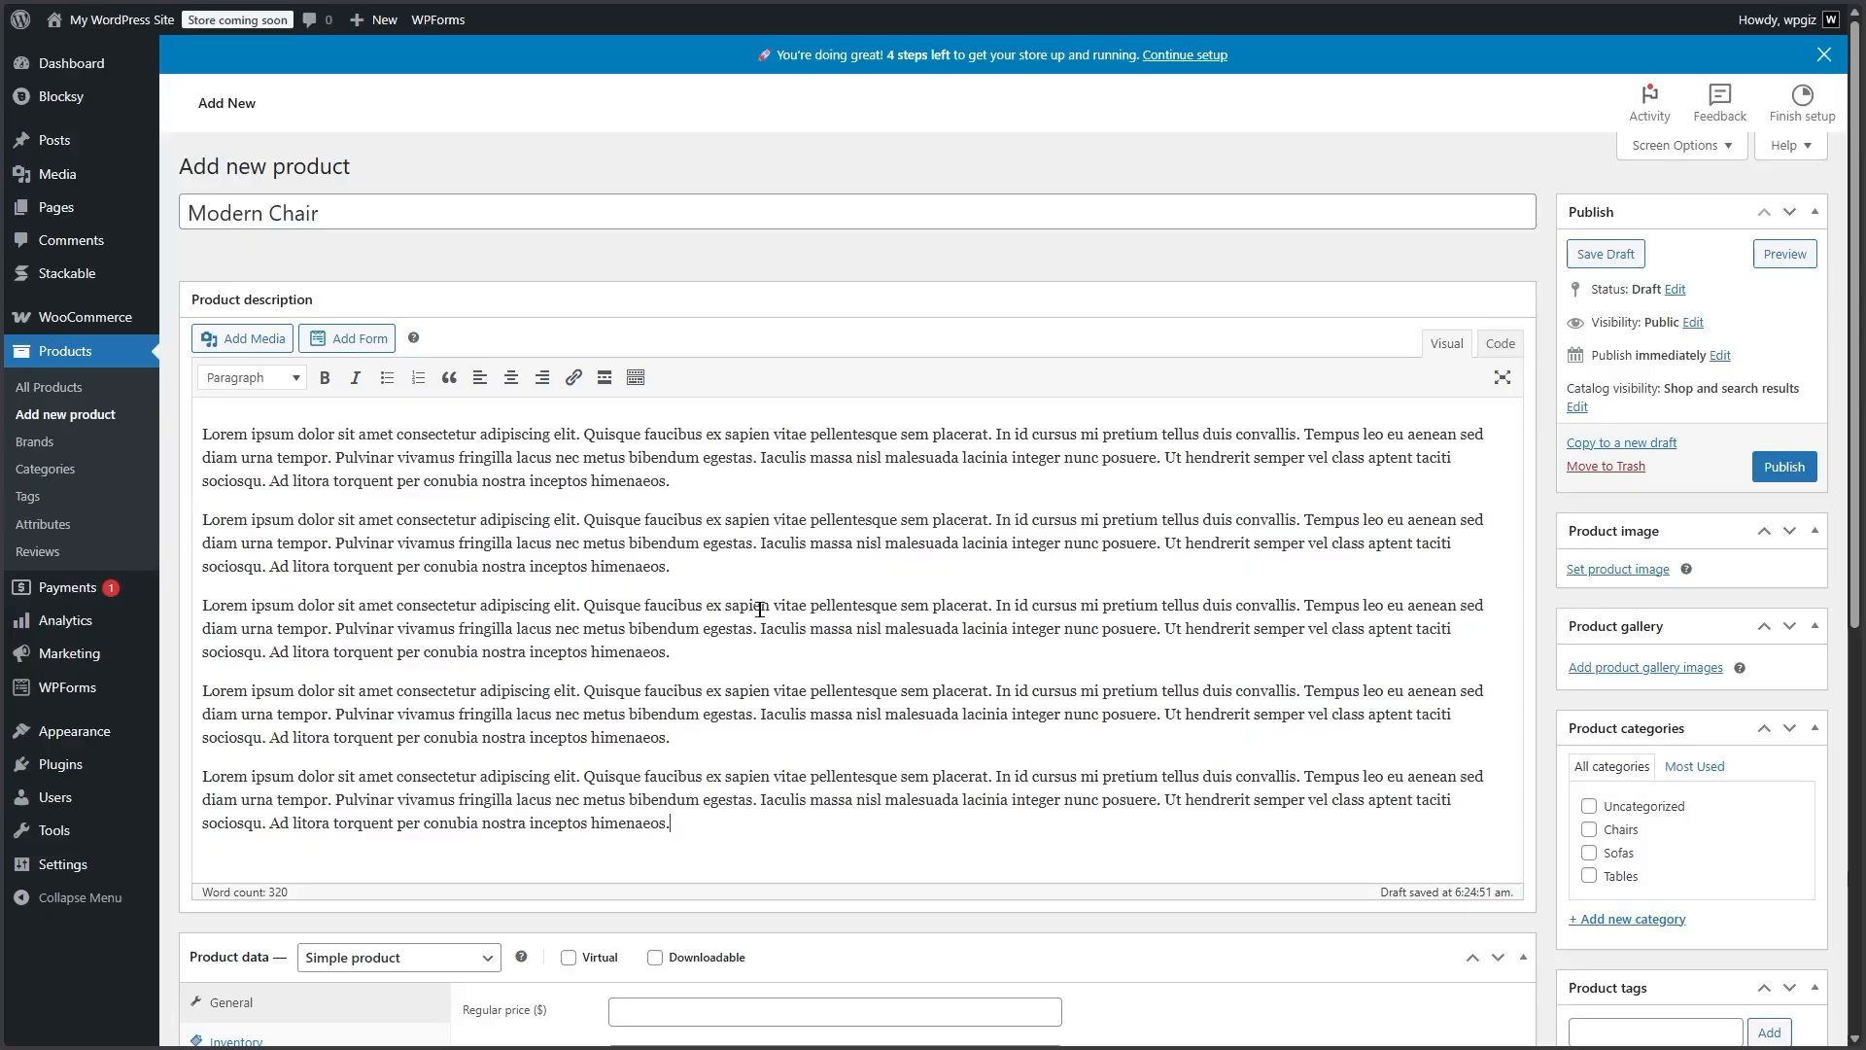
# Copy the first paragraph of the product description into the product short description.
pyautogui.moveTo(726, 481); pyautogui.dragTo(178, 410)
pyautogui.hotkey('ctrl', 'c')
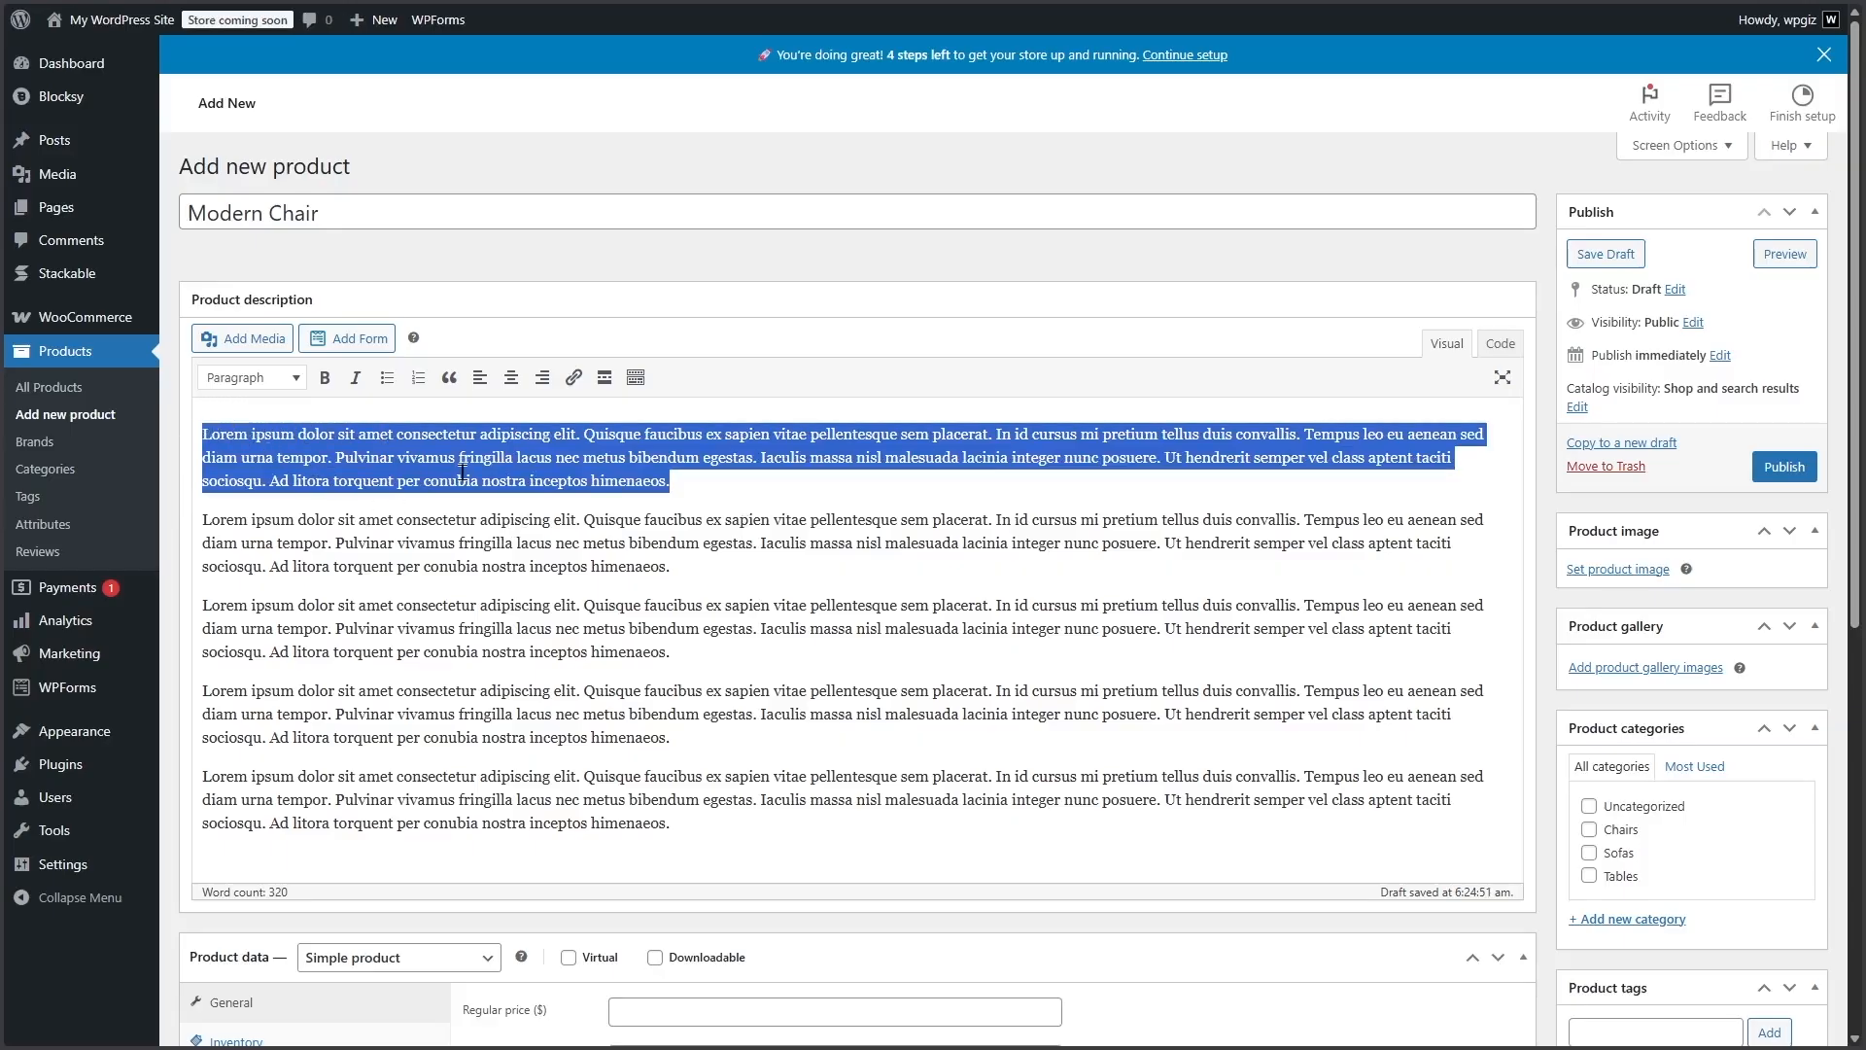
pyautogui.scroll(-7, 548, 774)
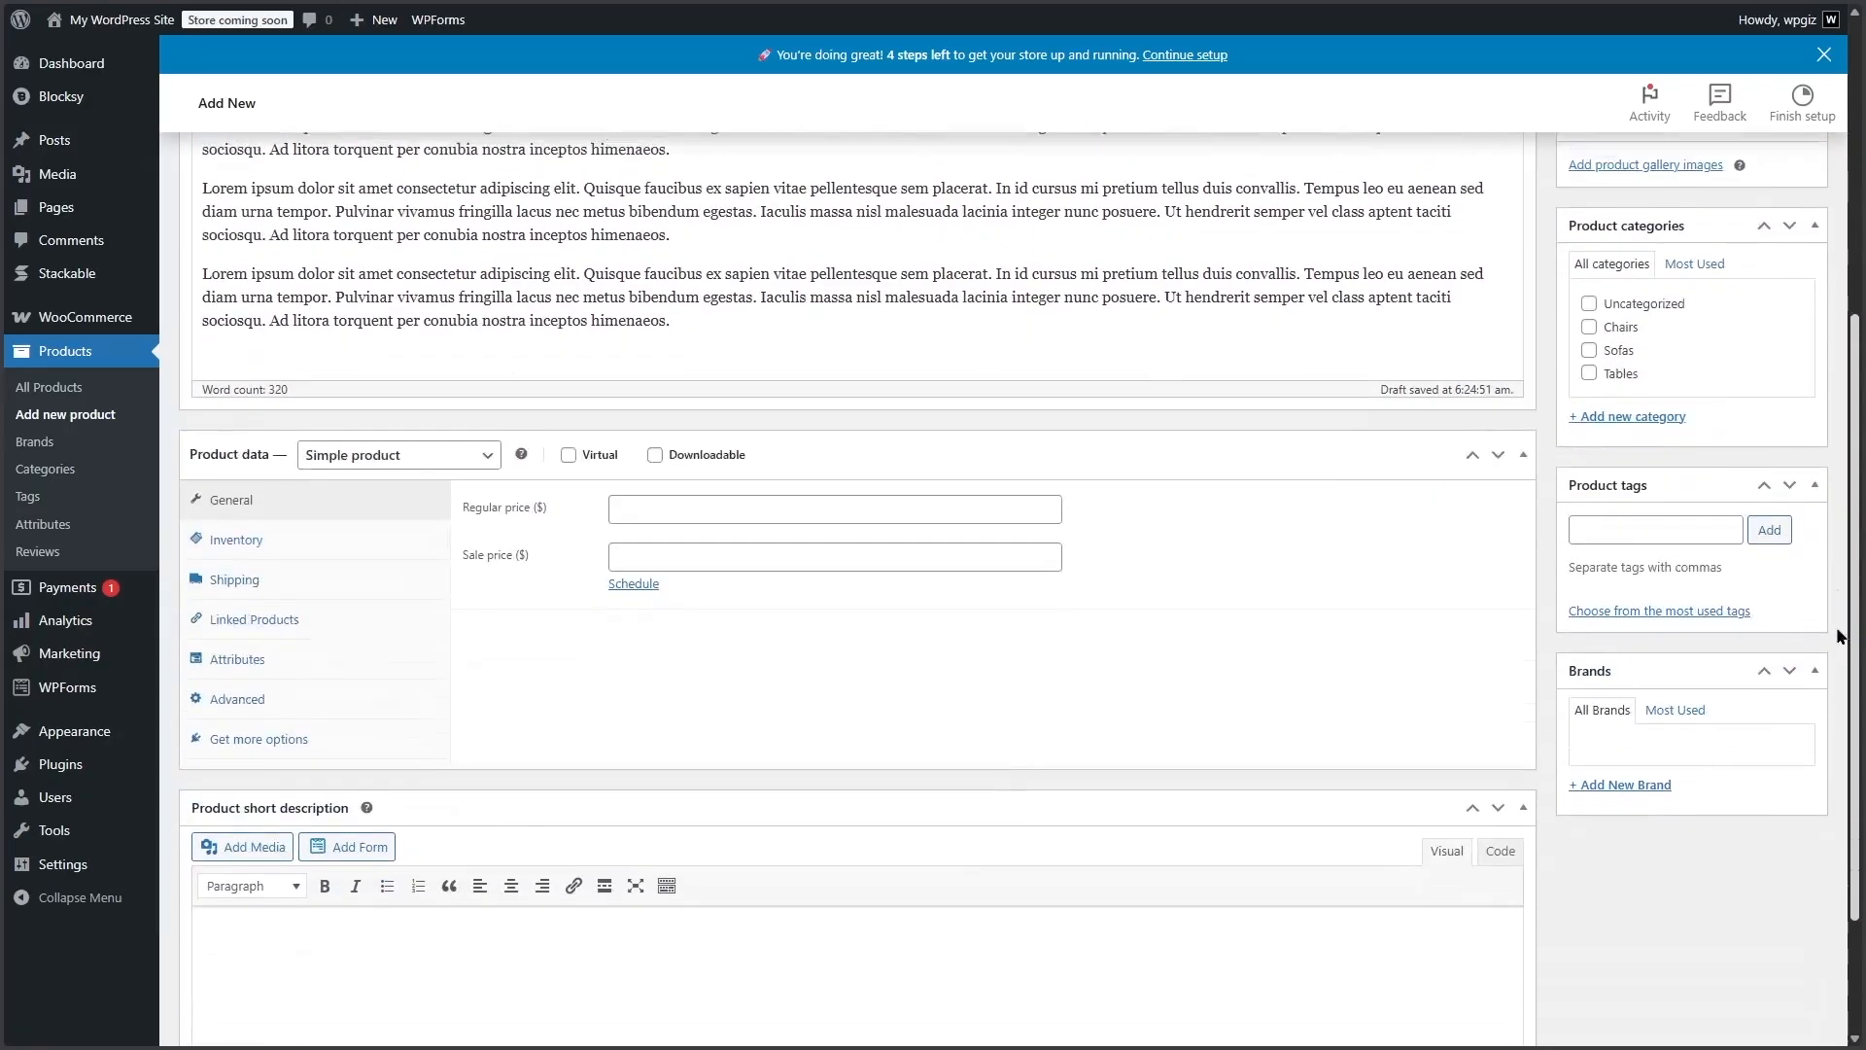
pyautogui.click(234, 796)
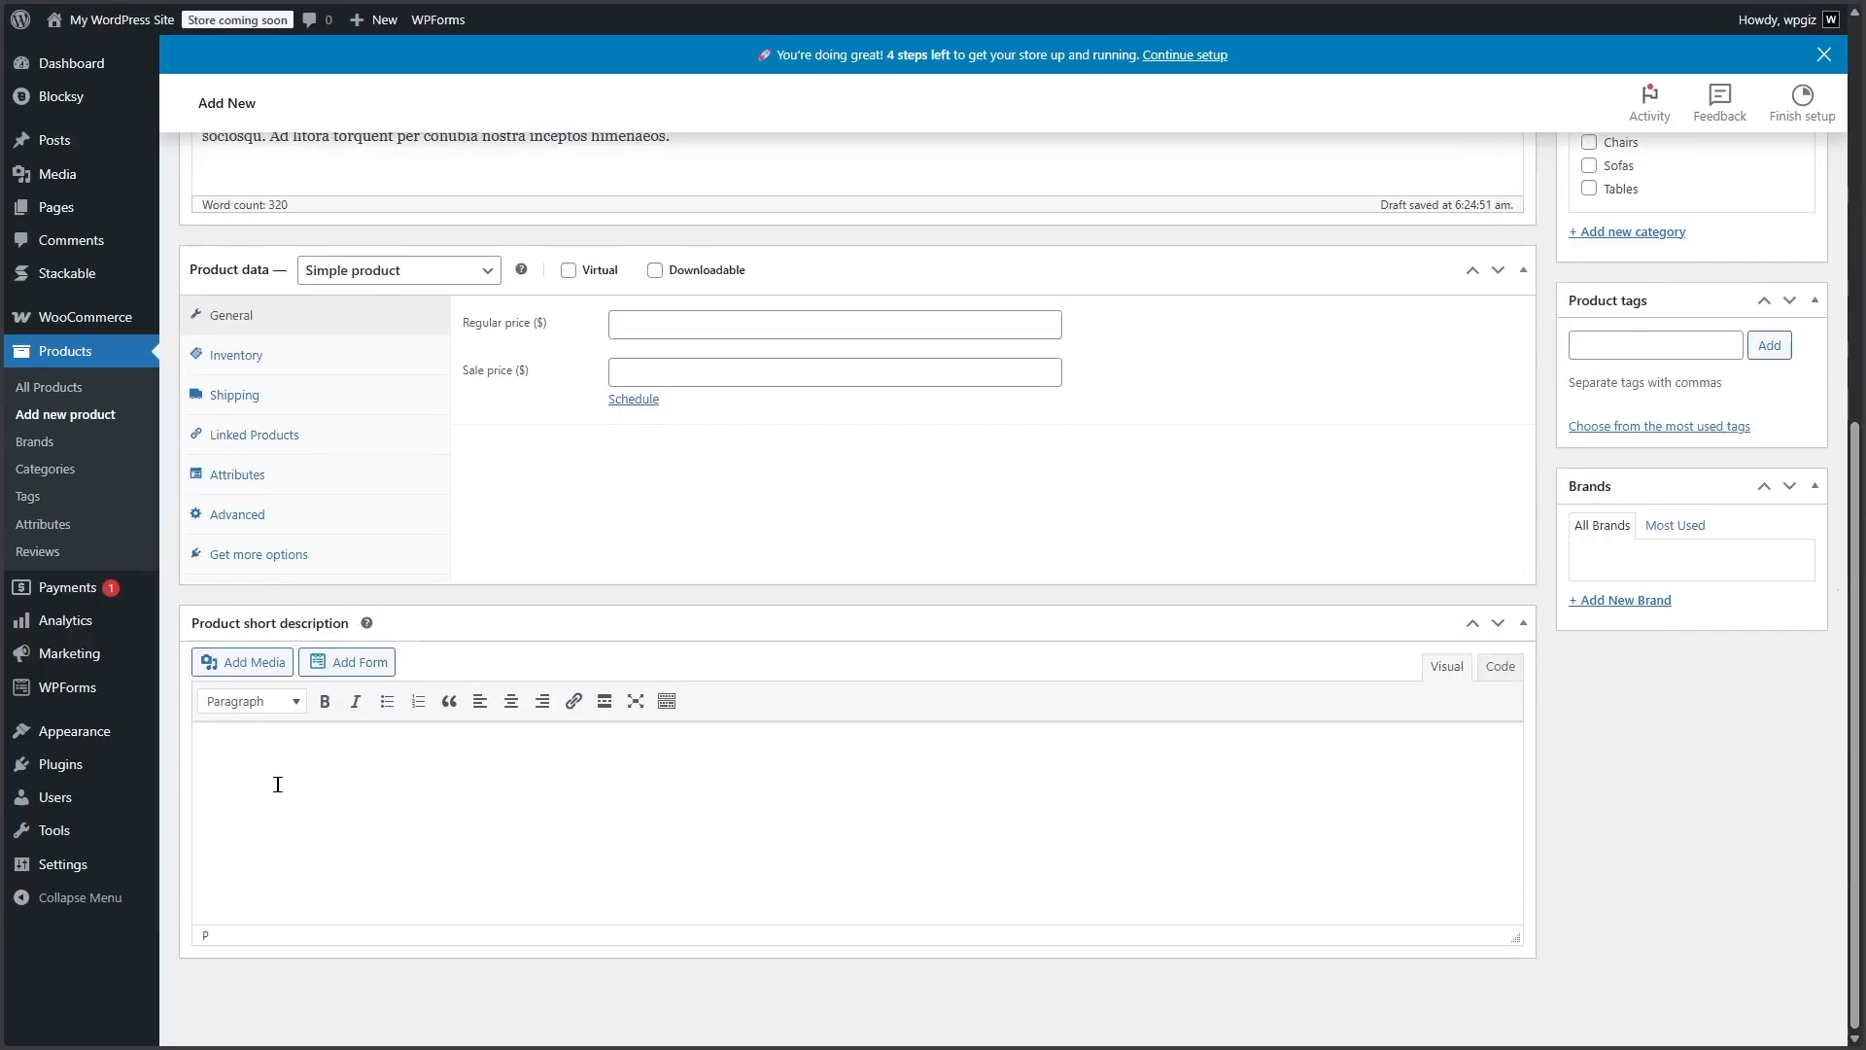
pyautogui.hotkey('ctrl', 'v')
pyautogui.scroll(7, 1337, 495)
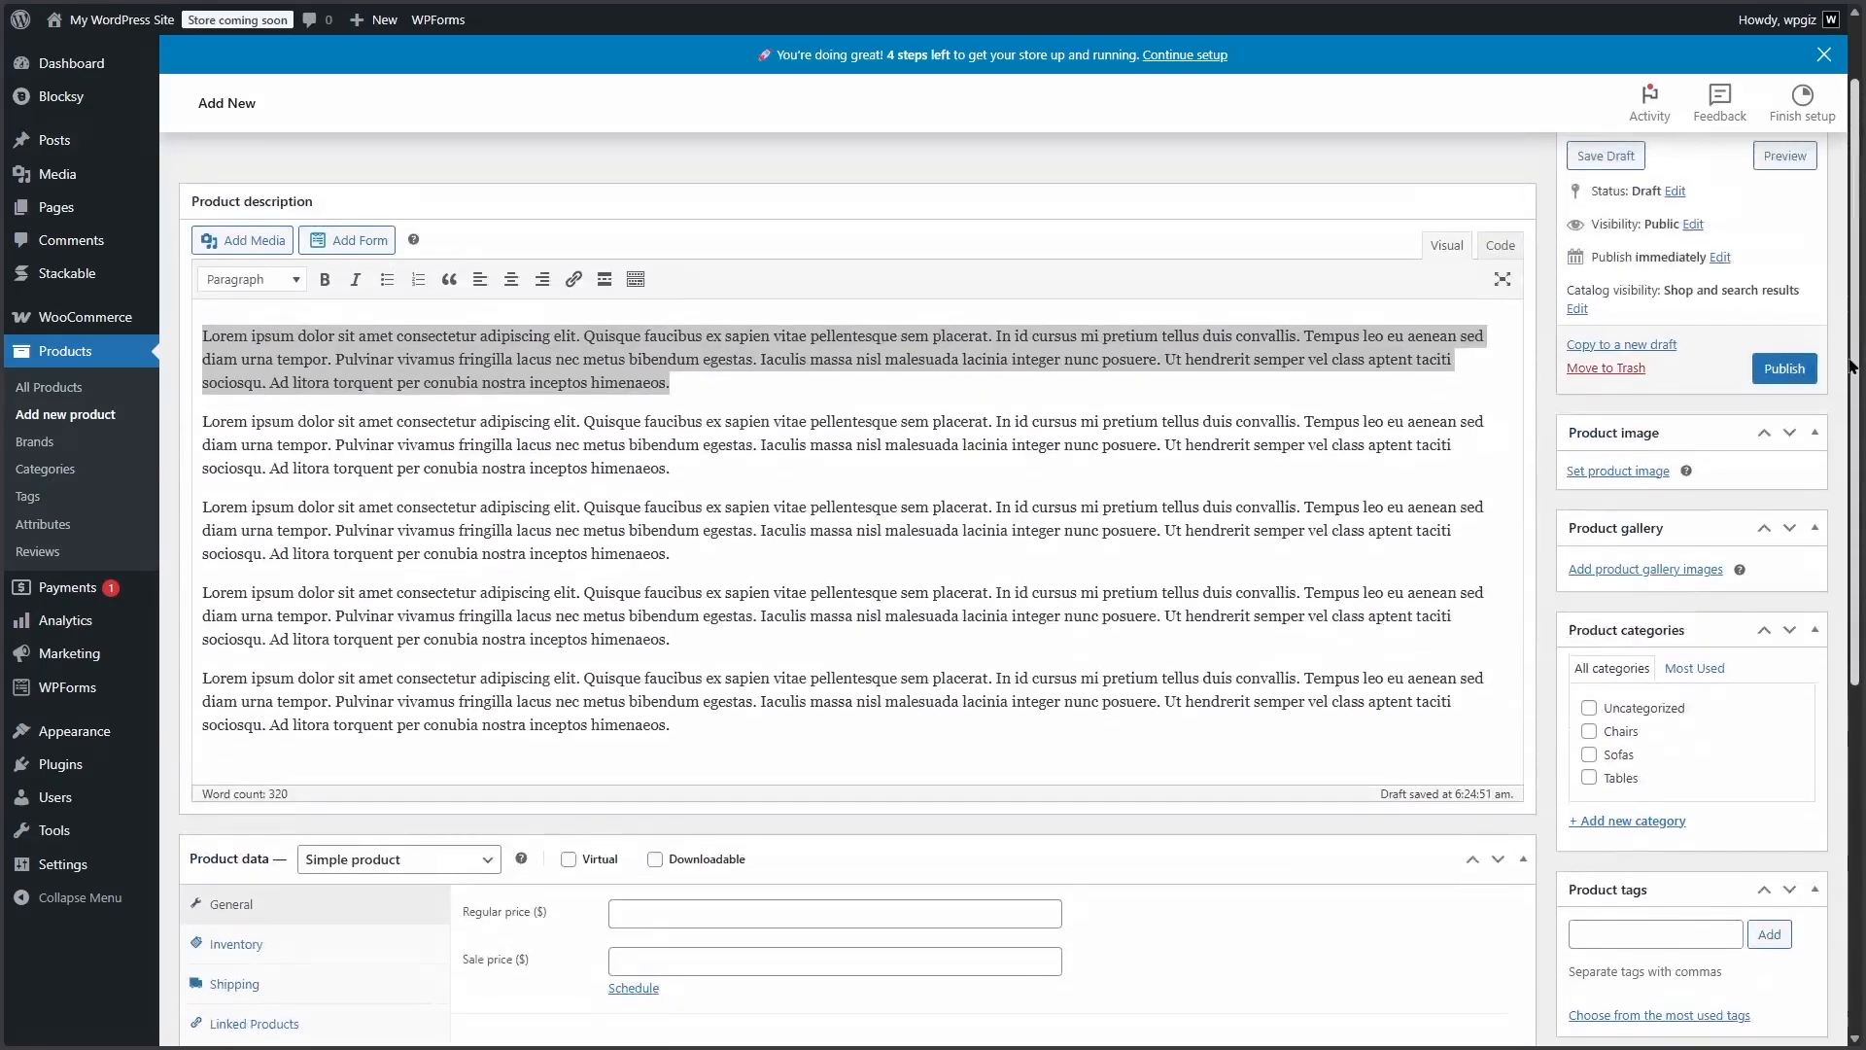
pyautogui.click(1336, 494)
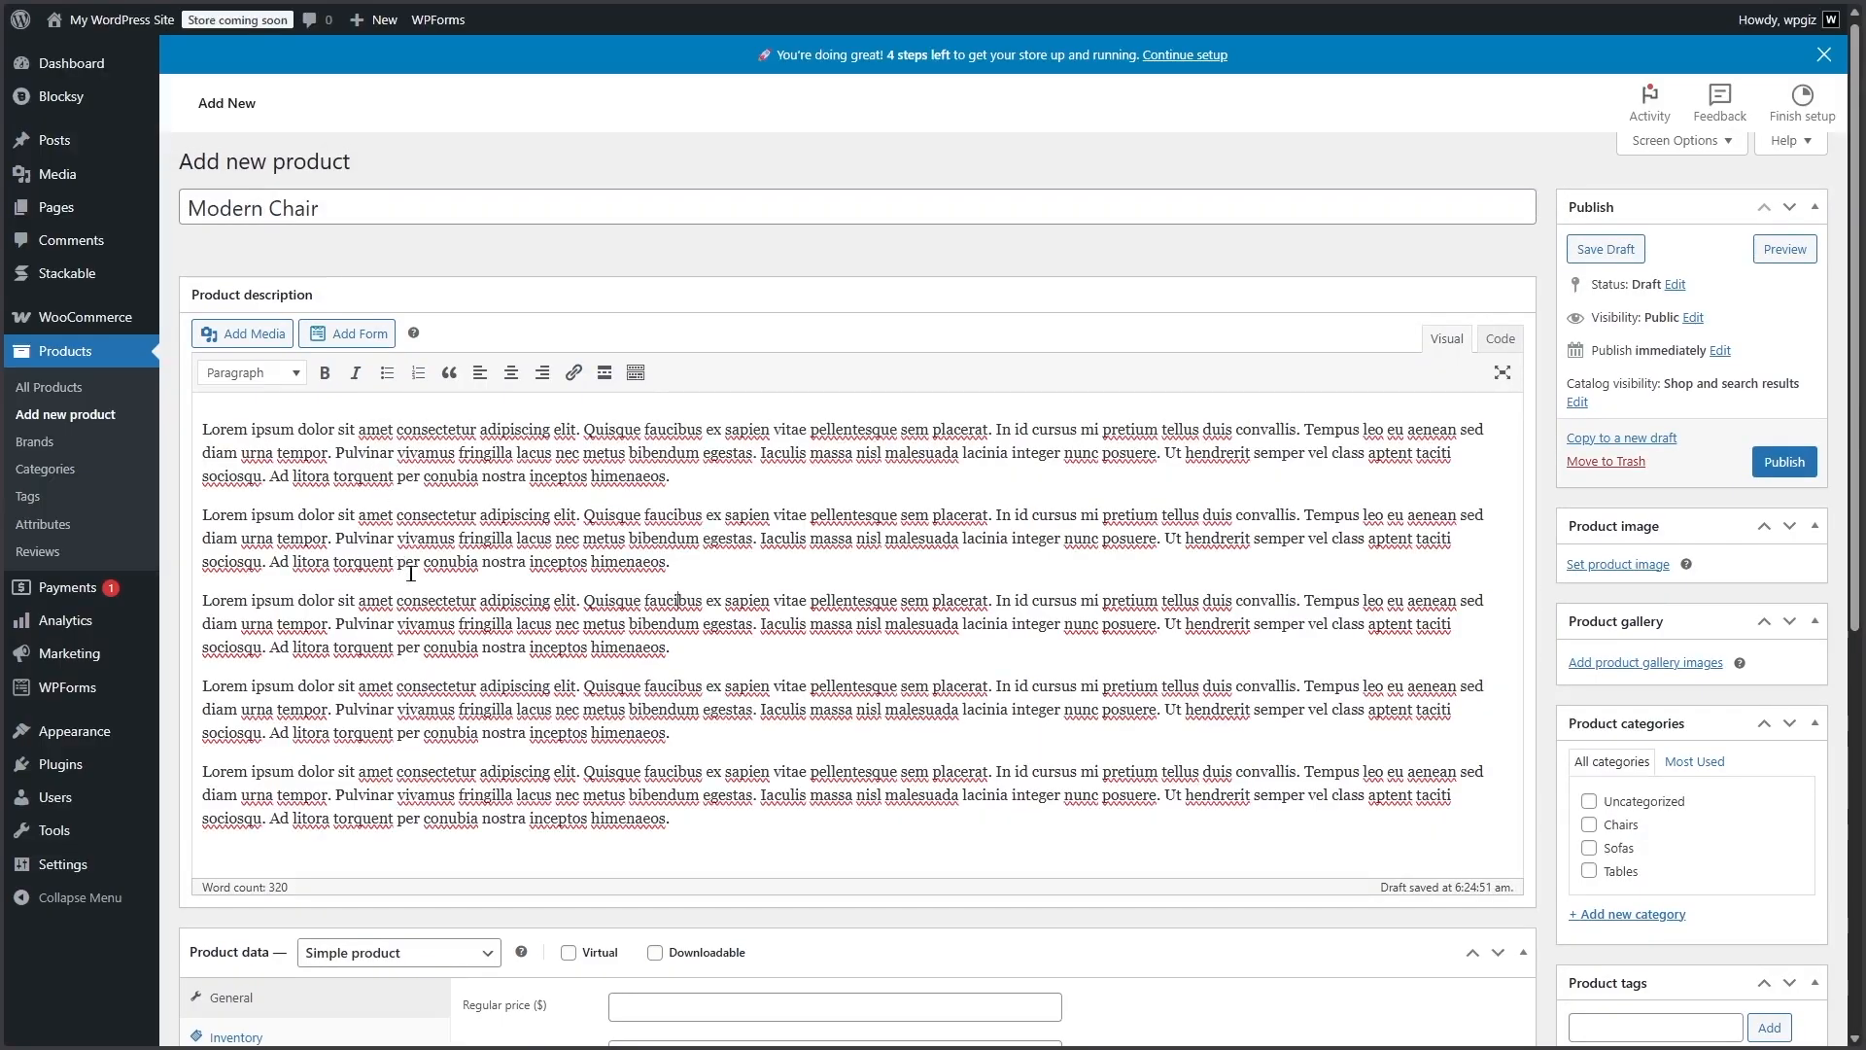
pyautogui.click(1624, 566)
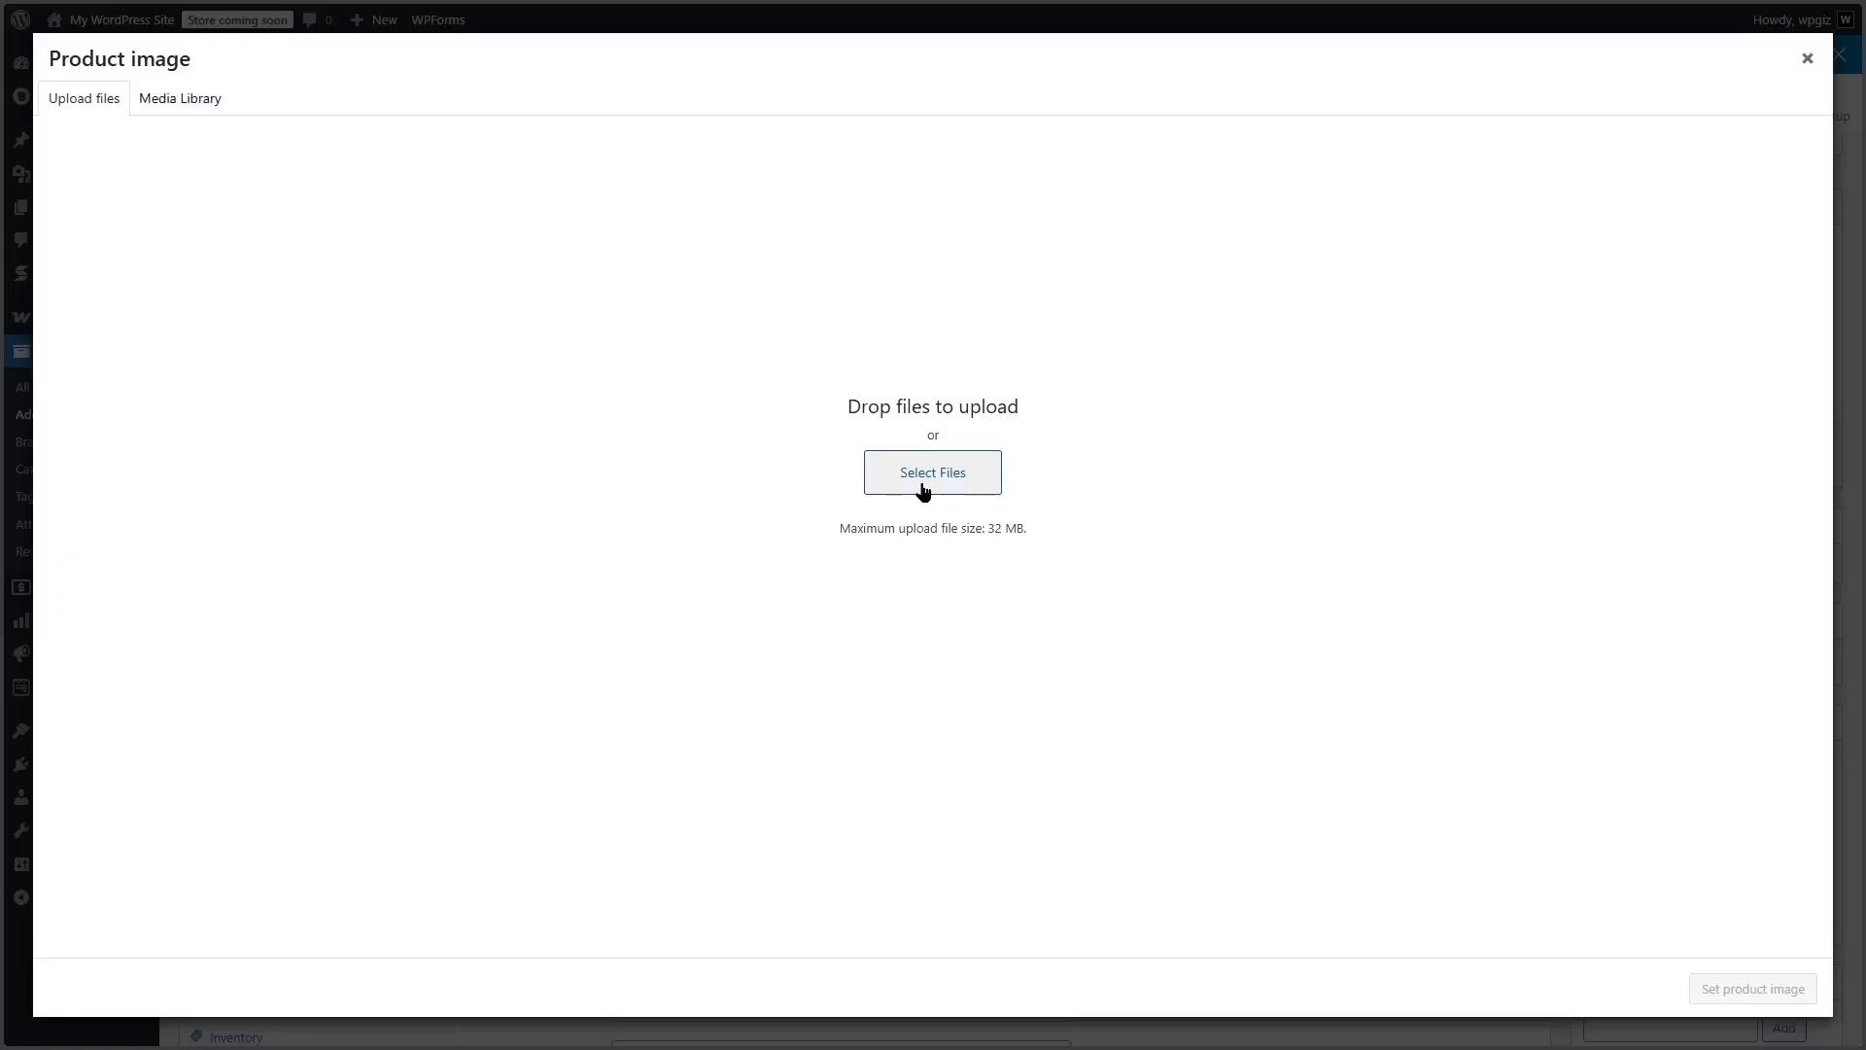
pyautogui.click(175, 101)
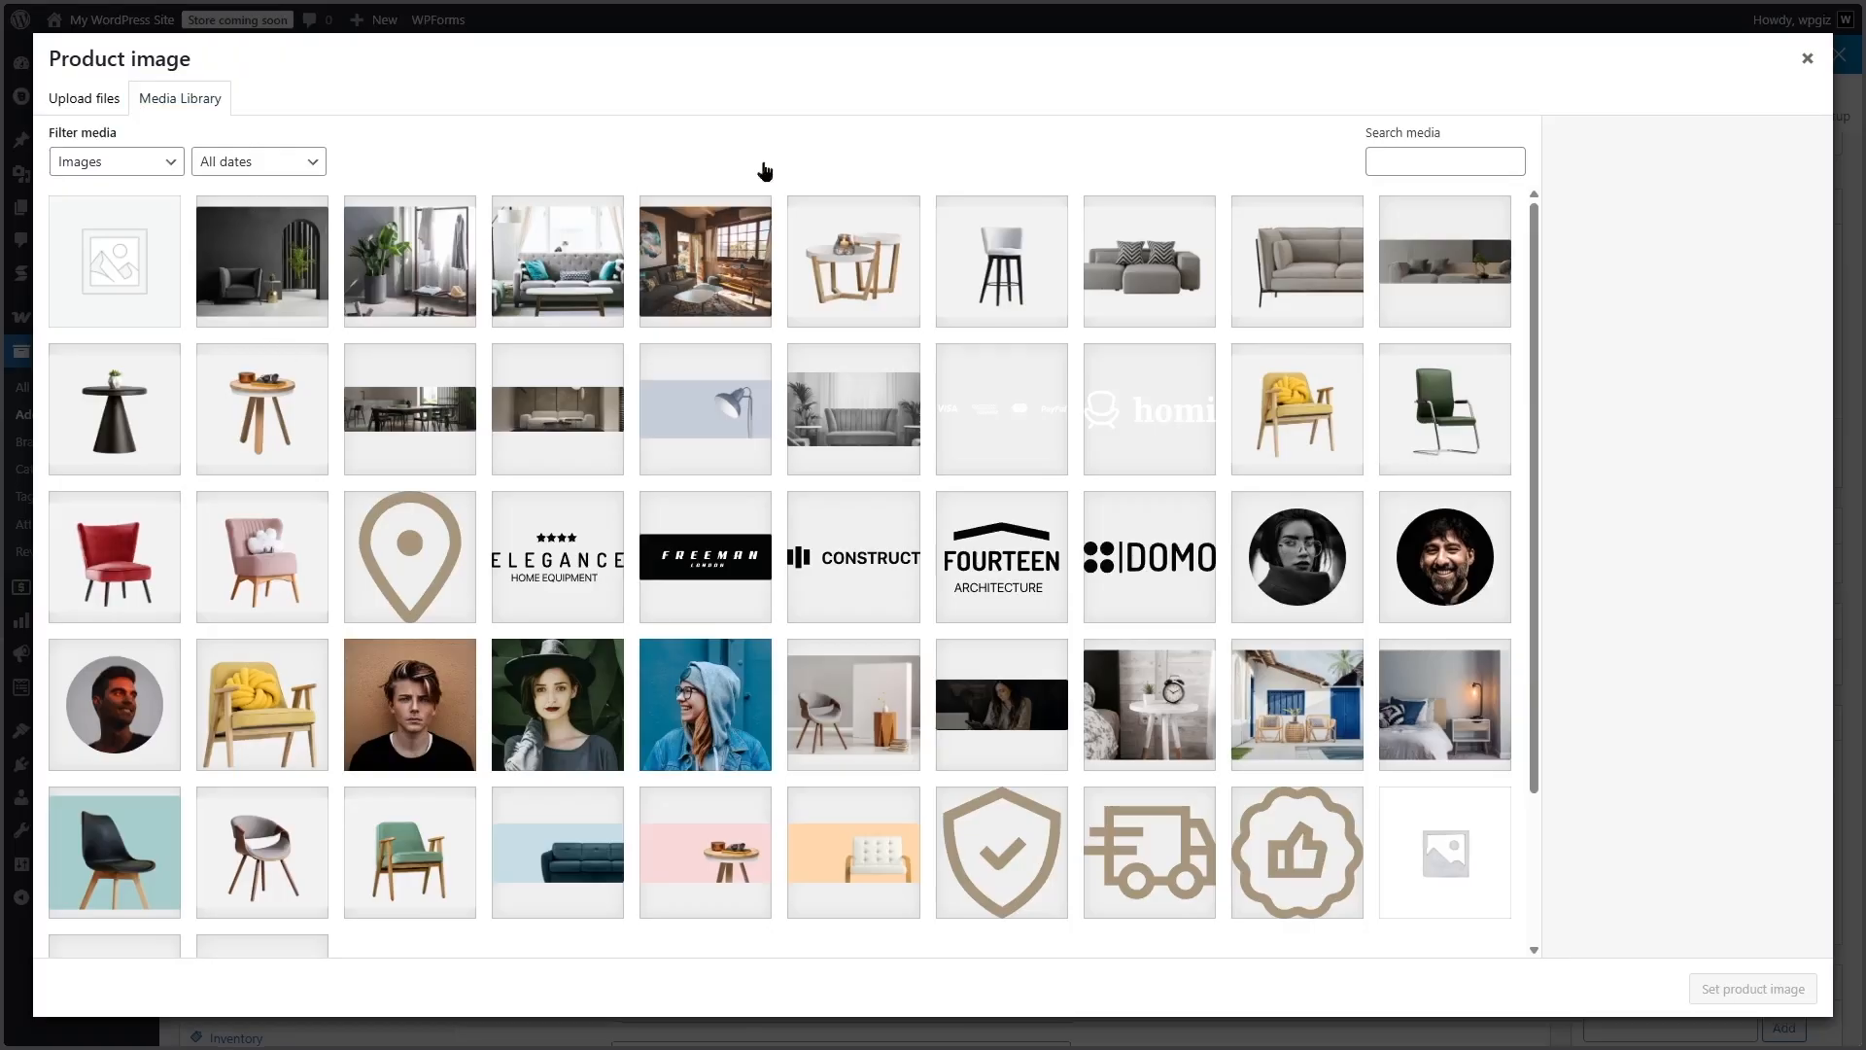
pyautogui.click(264, 863)
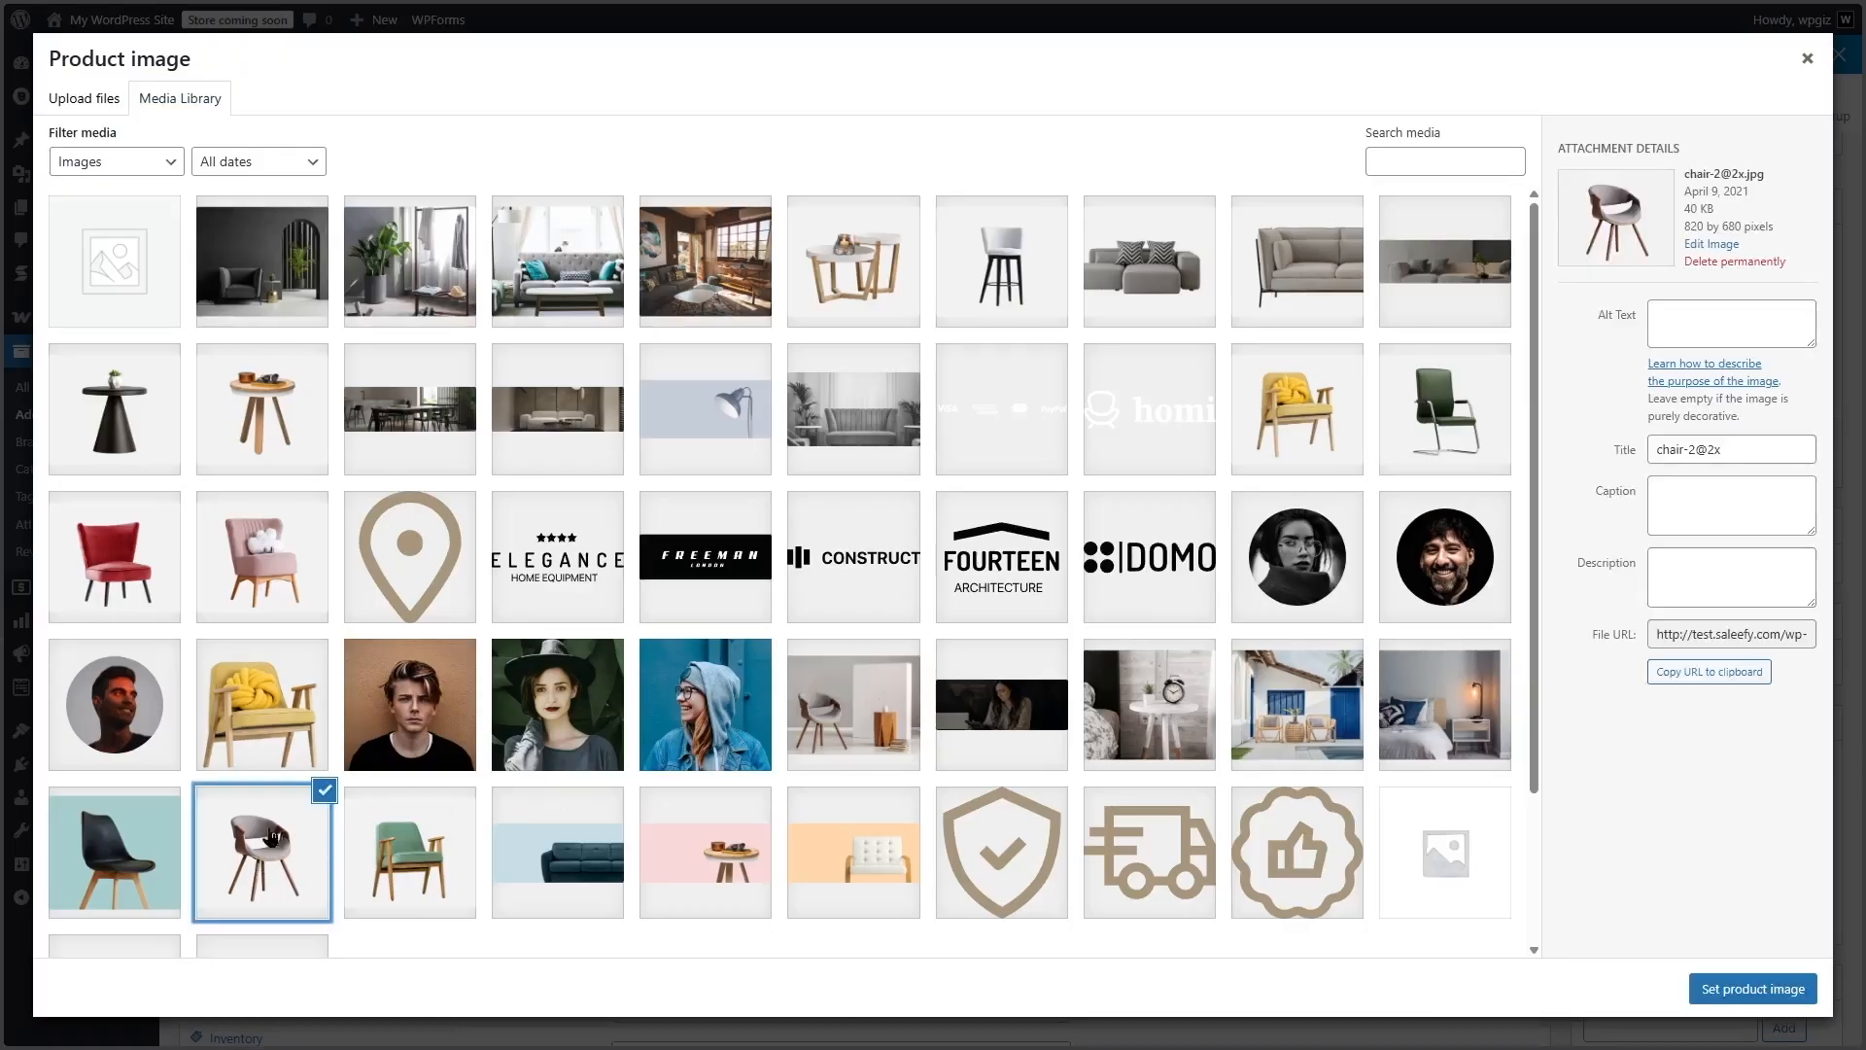
pyautogui.click(1746, 990)
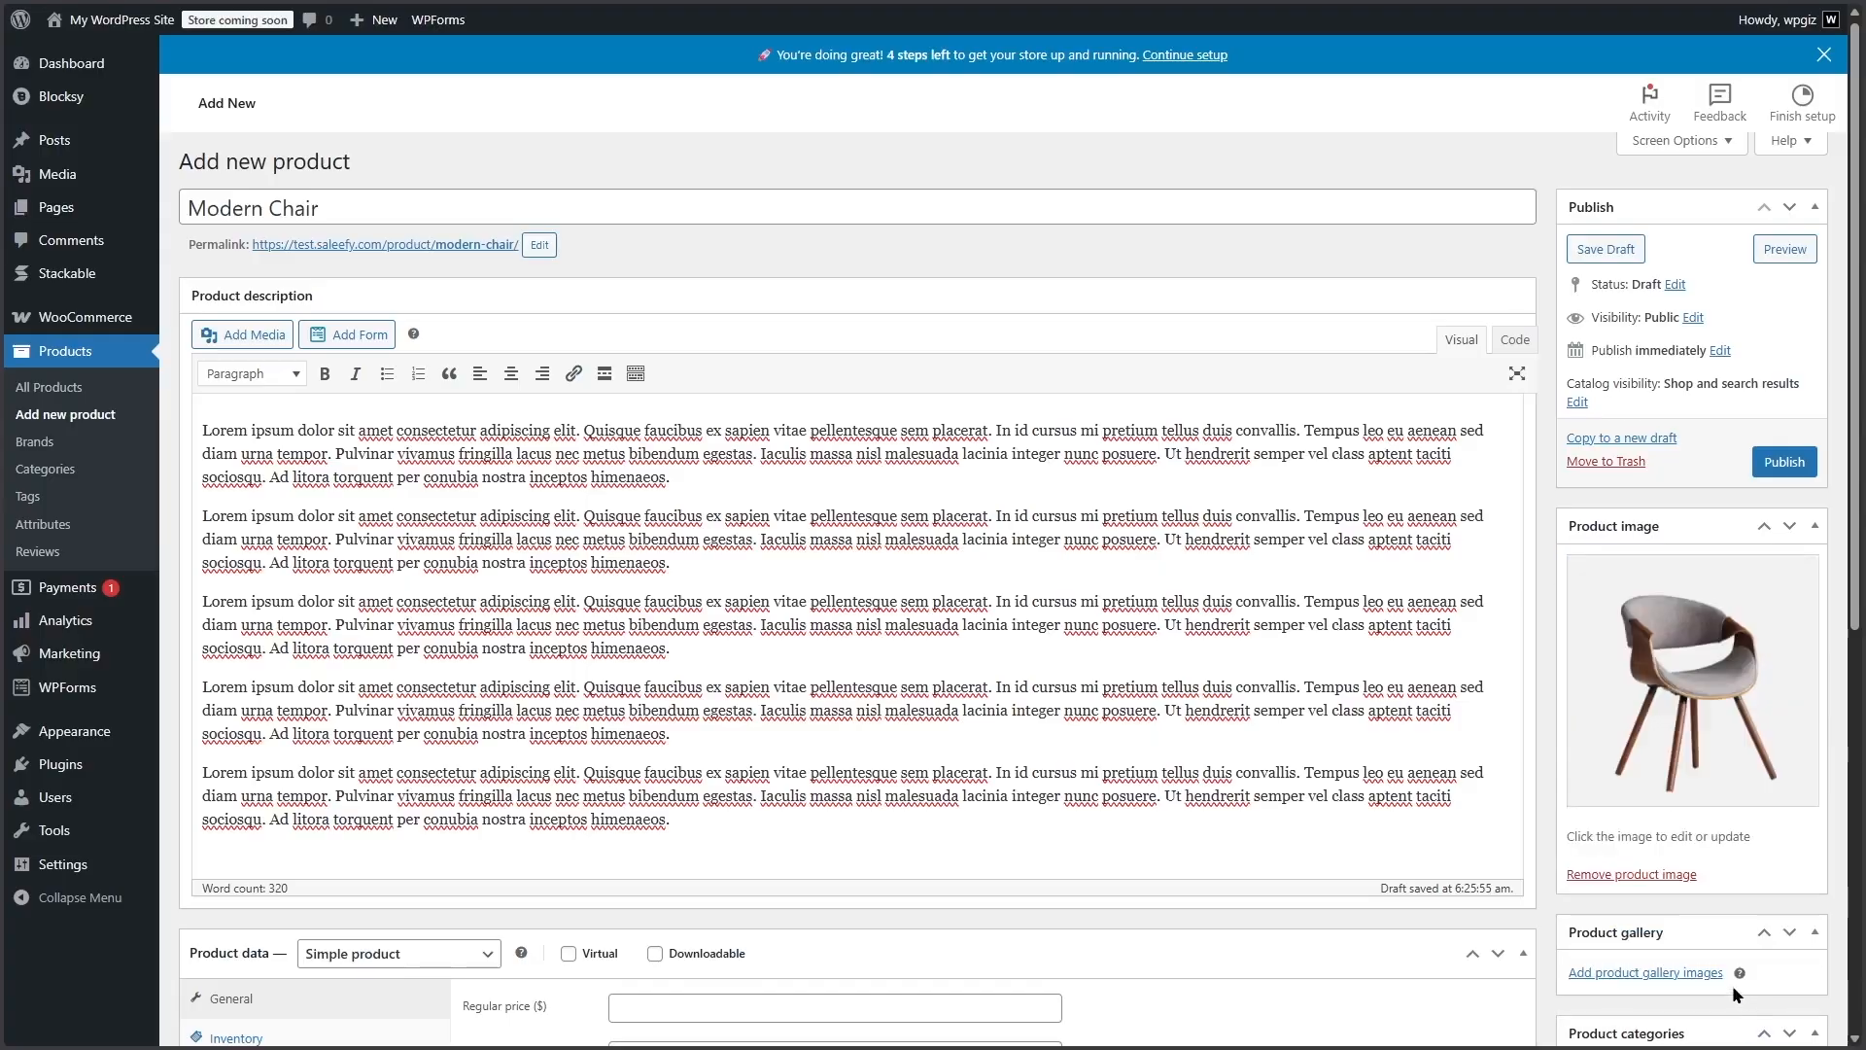
# Create a product category named Desks without a parent, and assign the product to Chairs instead of Desks.
pyautogui.scroll(-2, 1732, 984)
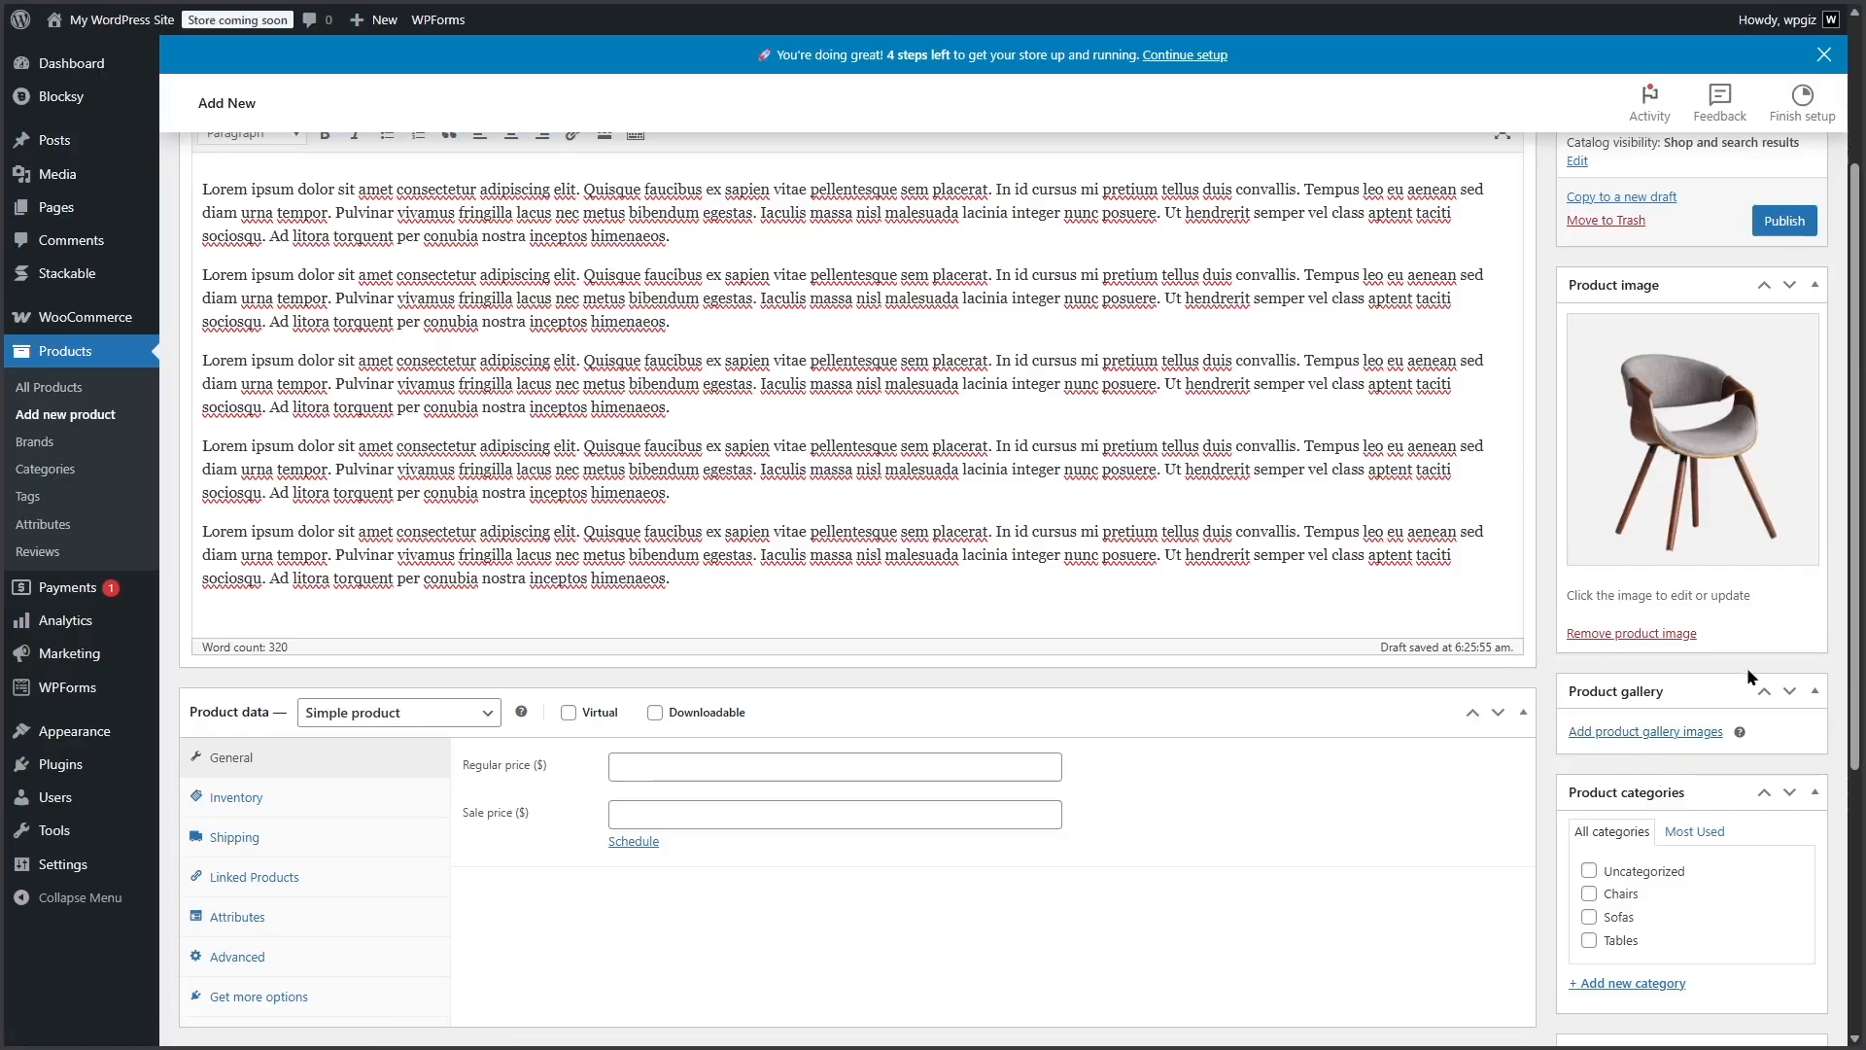
pyautogui.scroll(-2, 1711, 704)
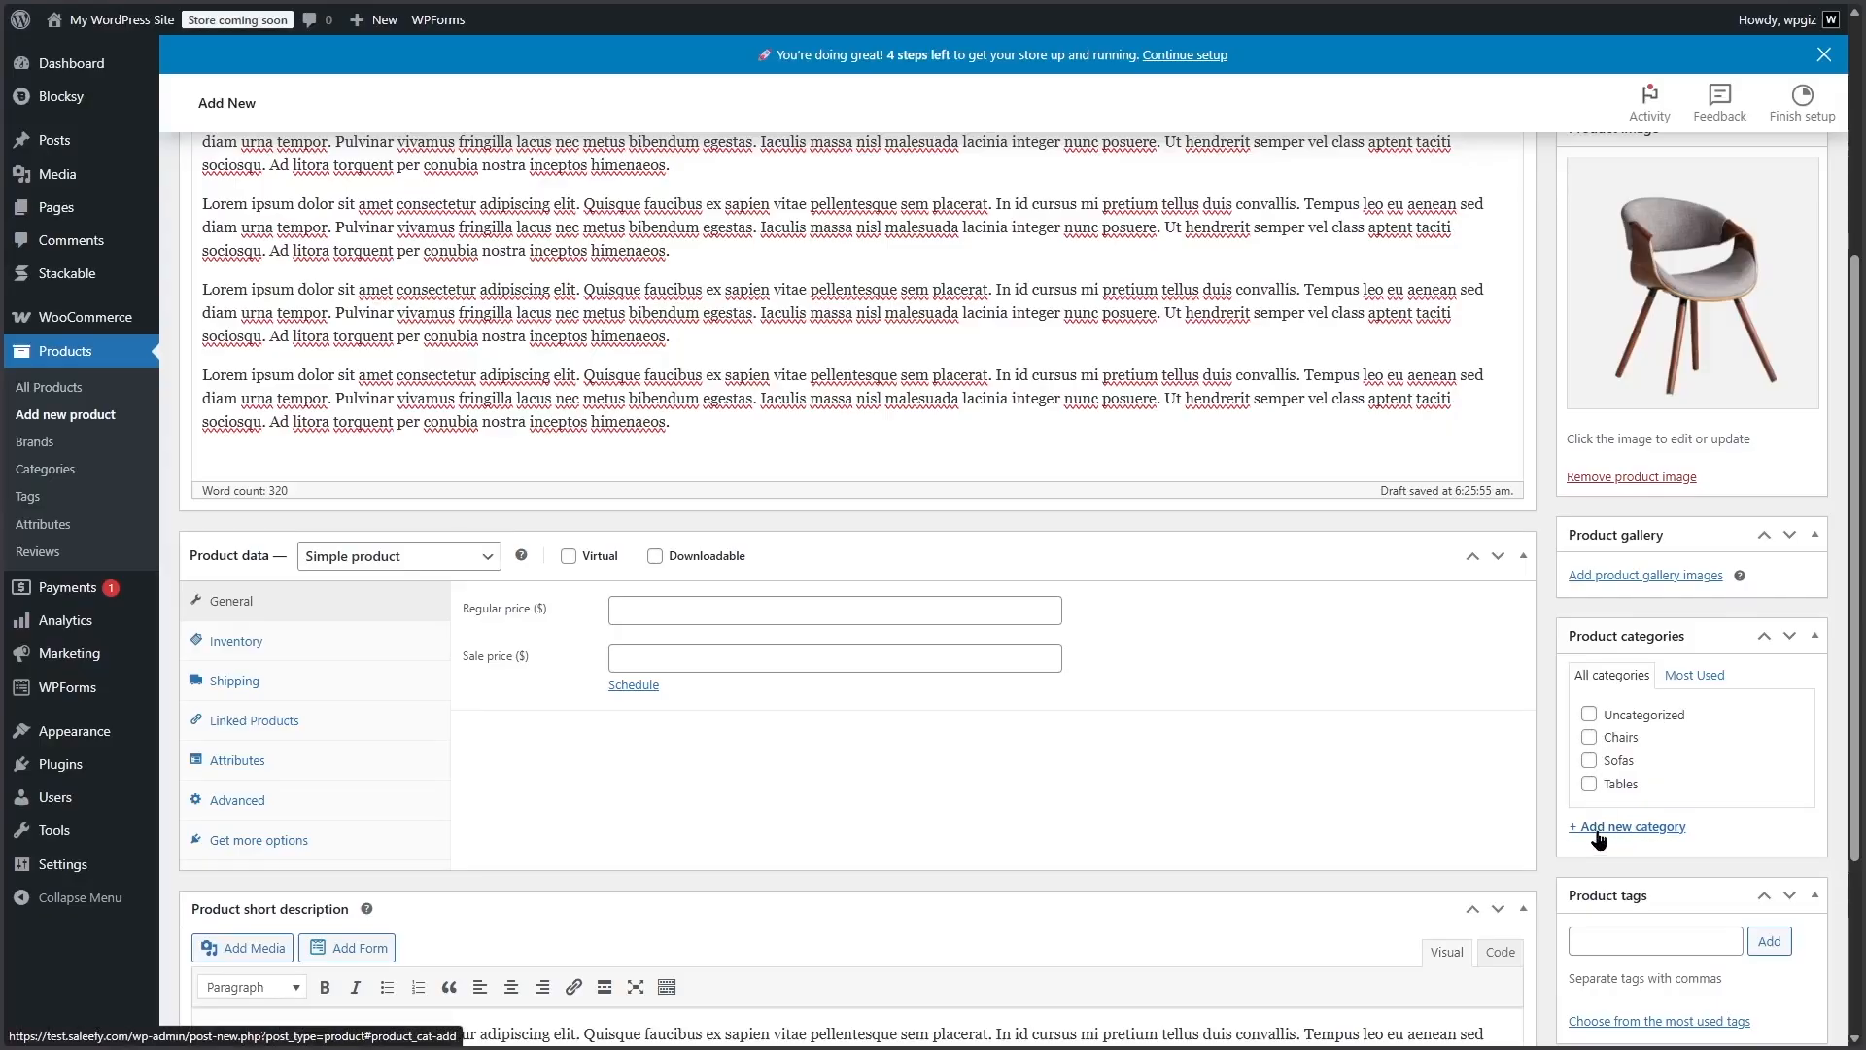
pyautogui.click(1630, 834)
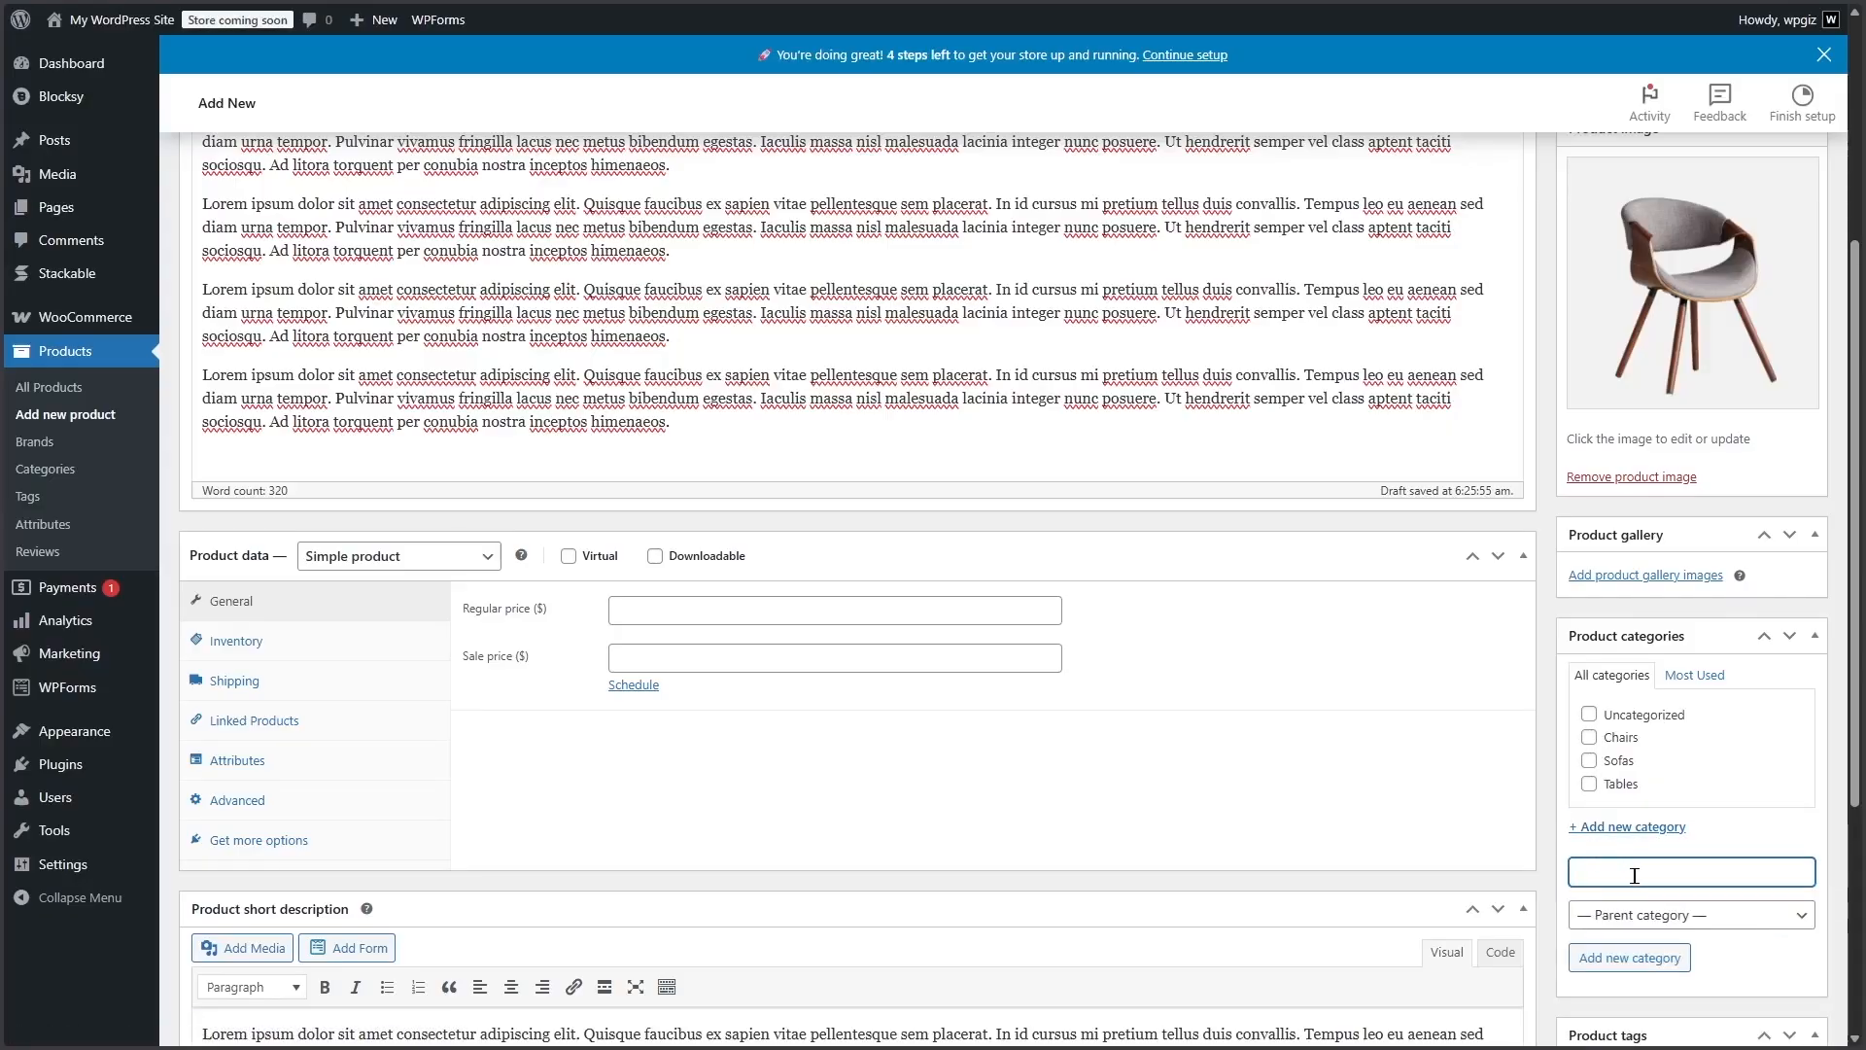
pyautogui.write('Desks')
pyautogui.click(1633, 928)
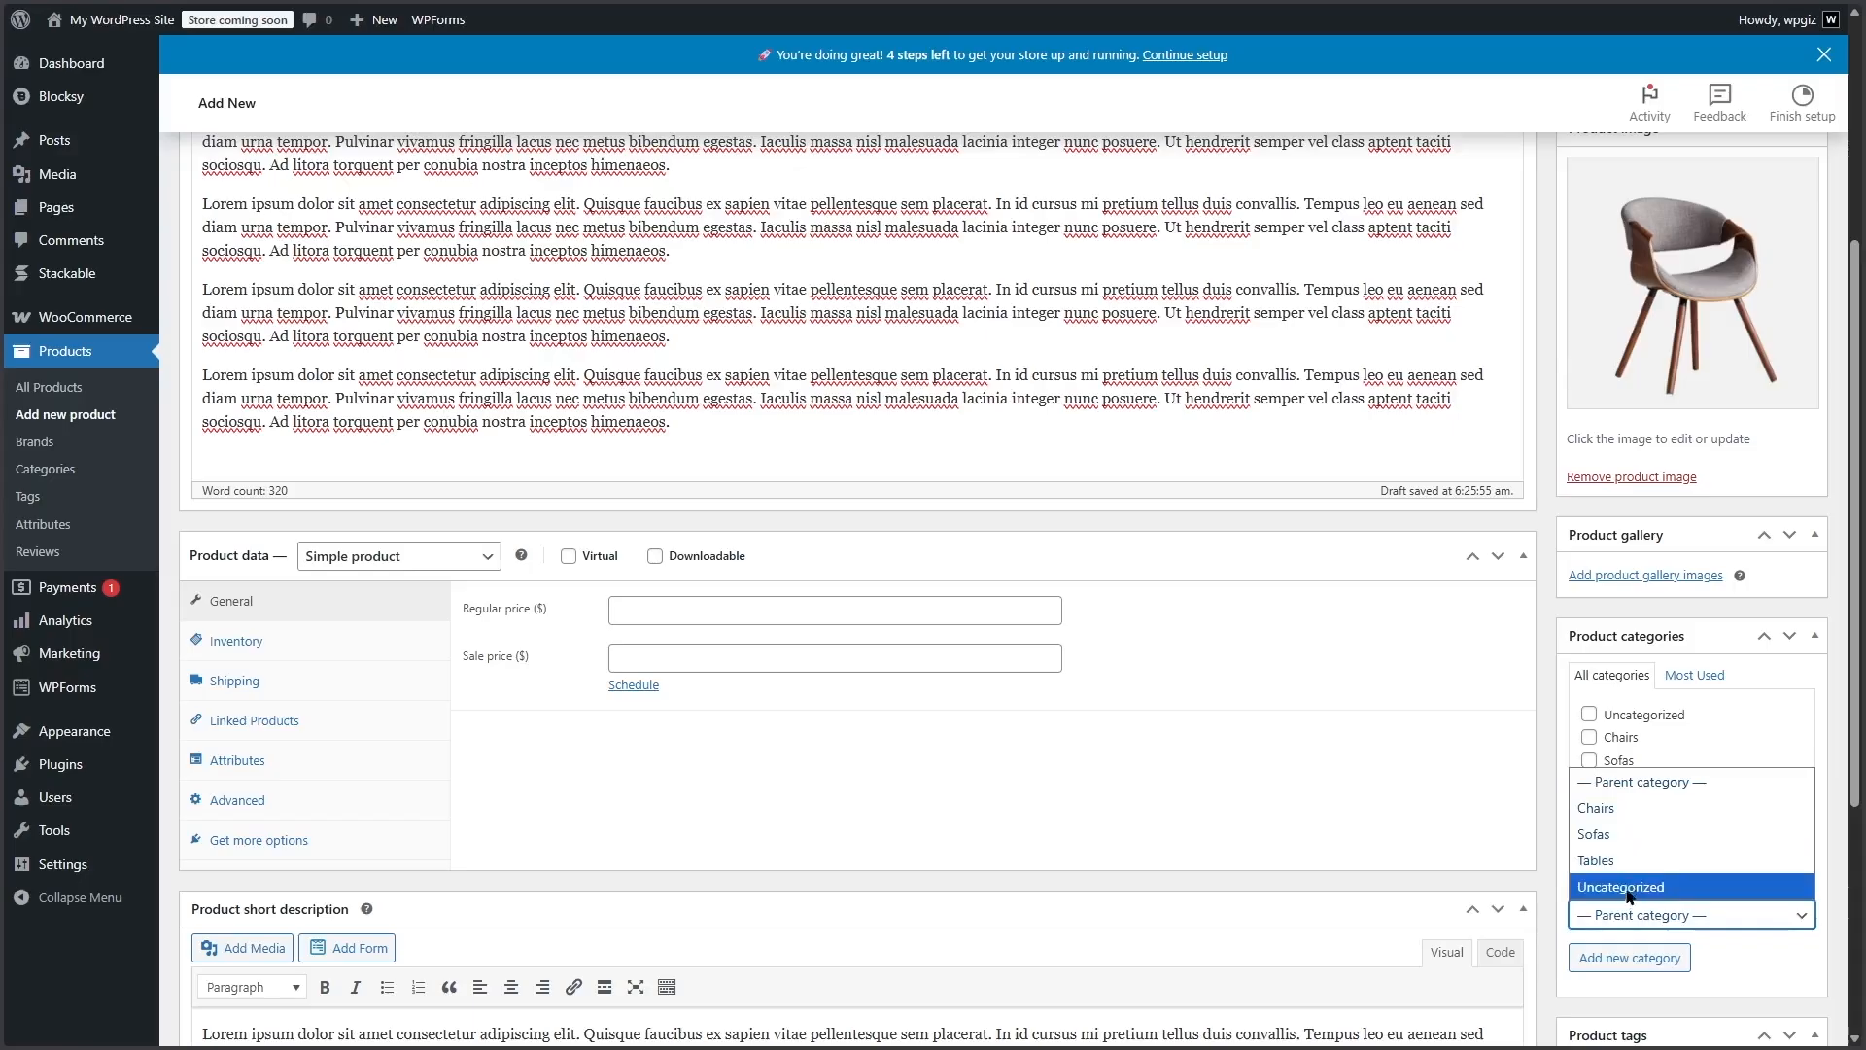
pyautogui.click(1532, 842)
pyautogui.click(1633, 956)
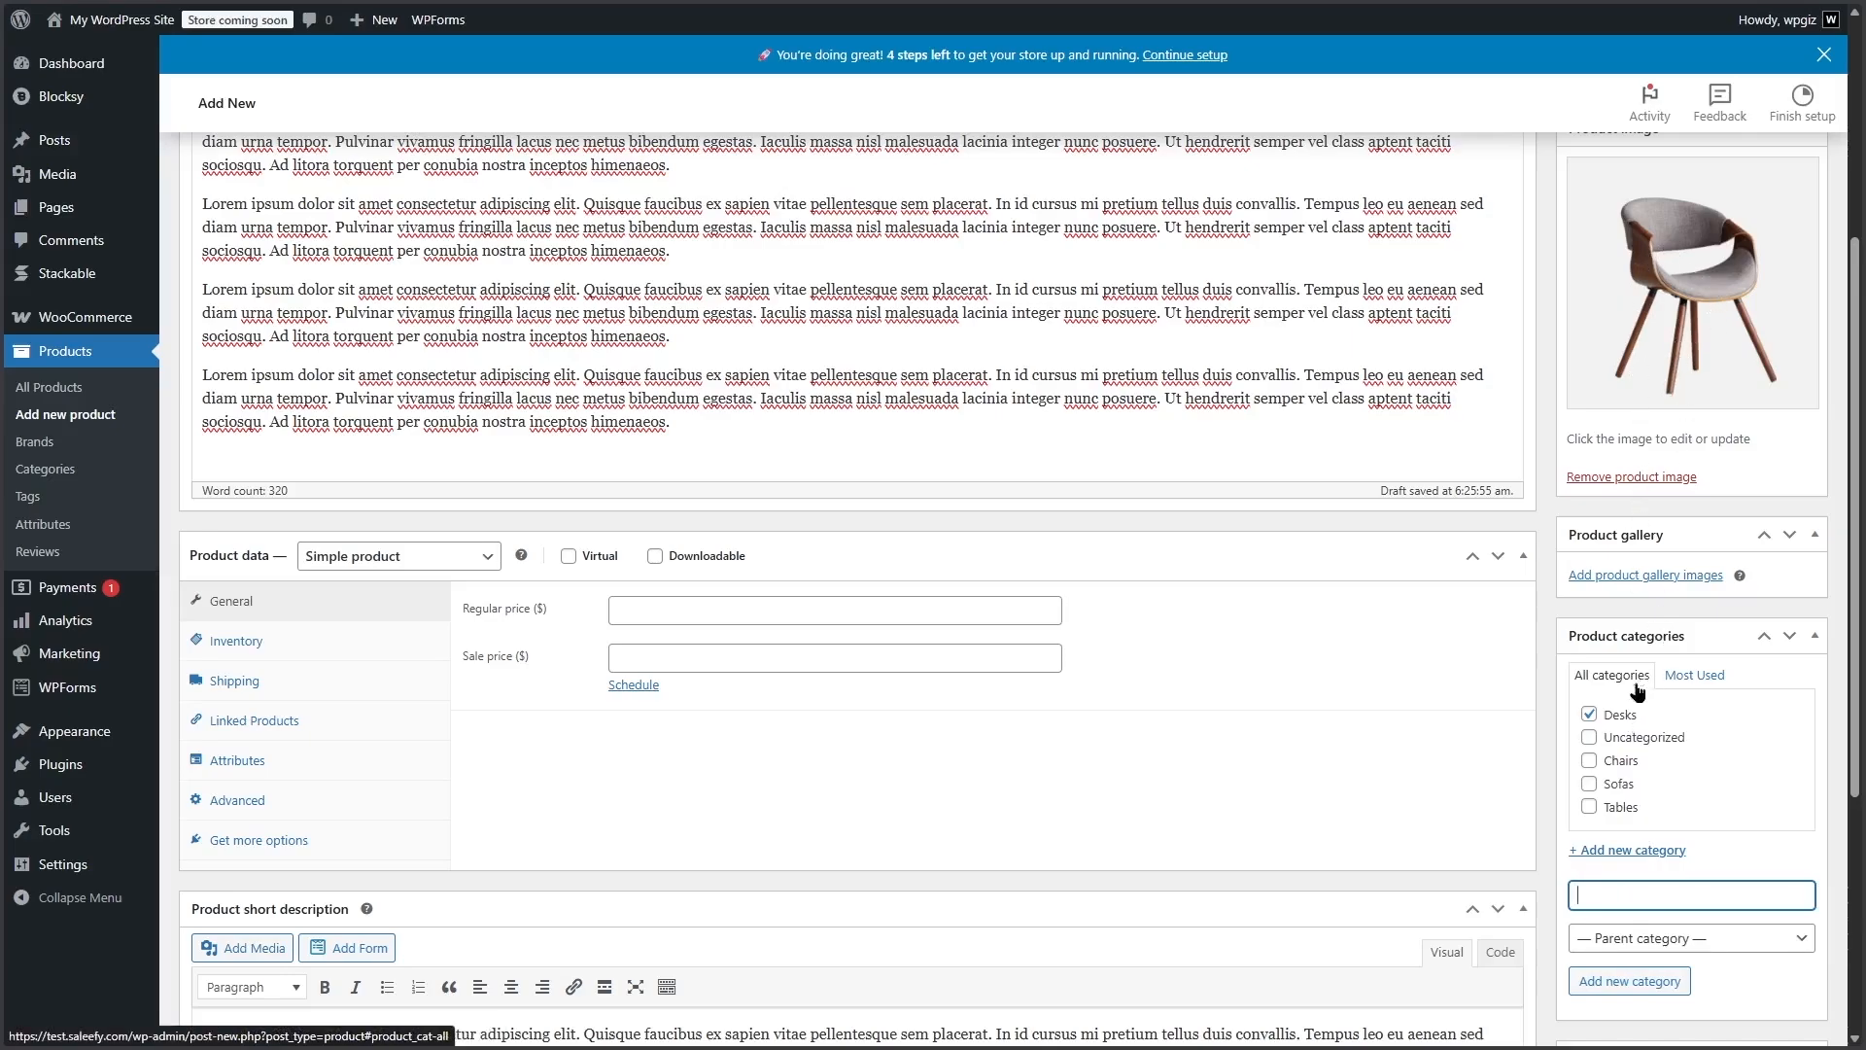
pyautogui.click(1589, 715)
pyautogui.click(1589, 760)
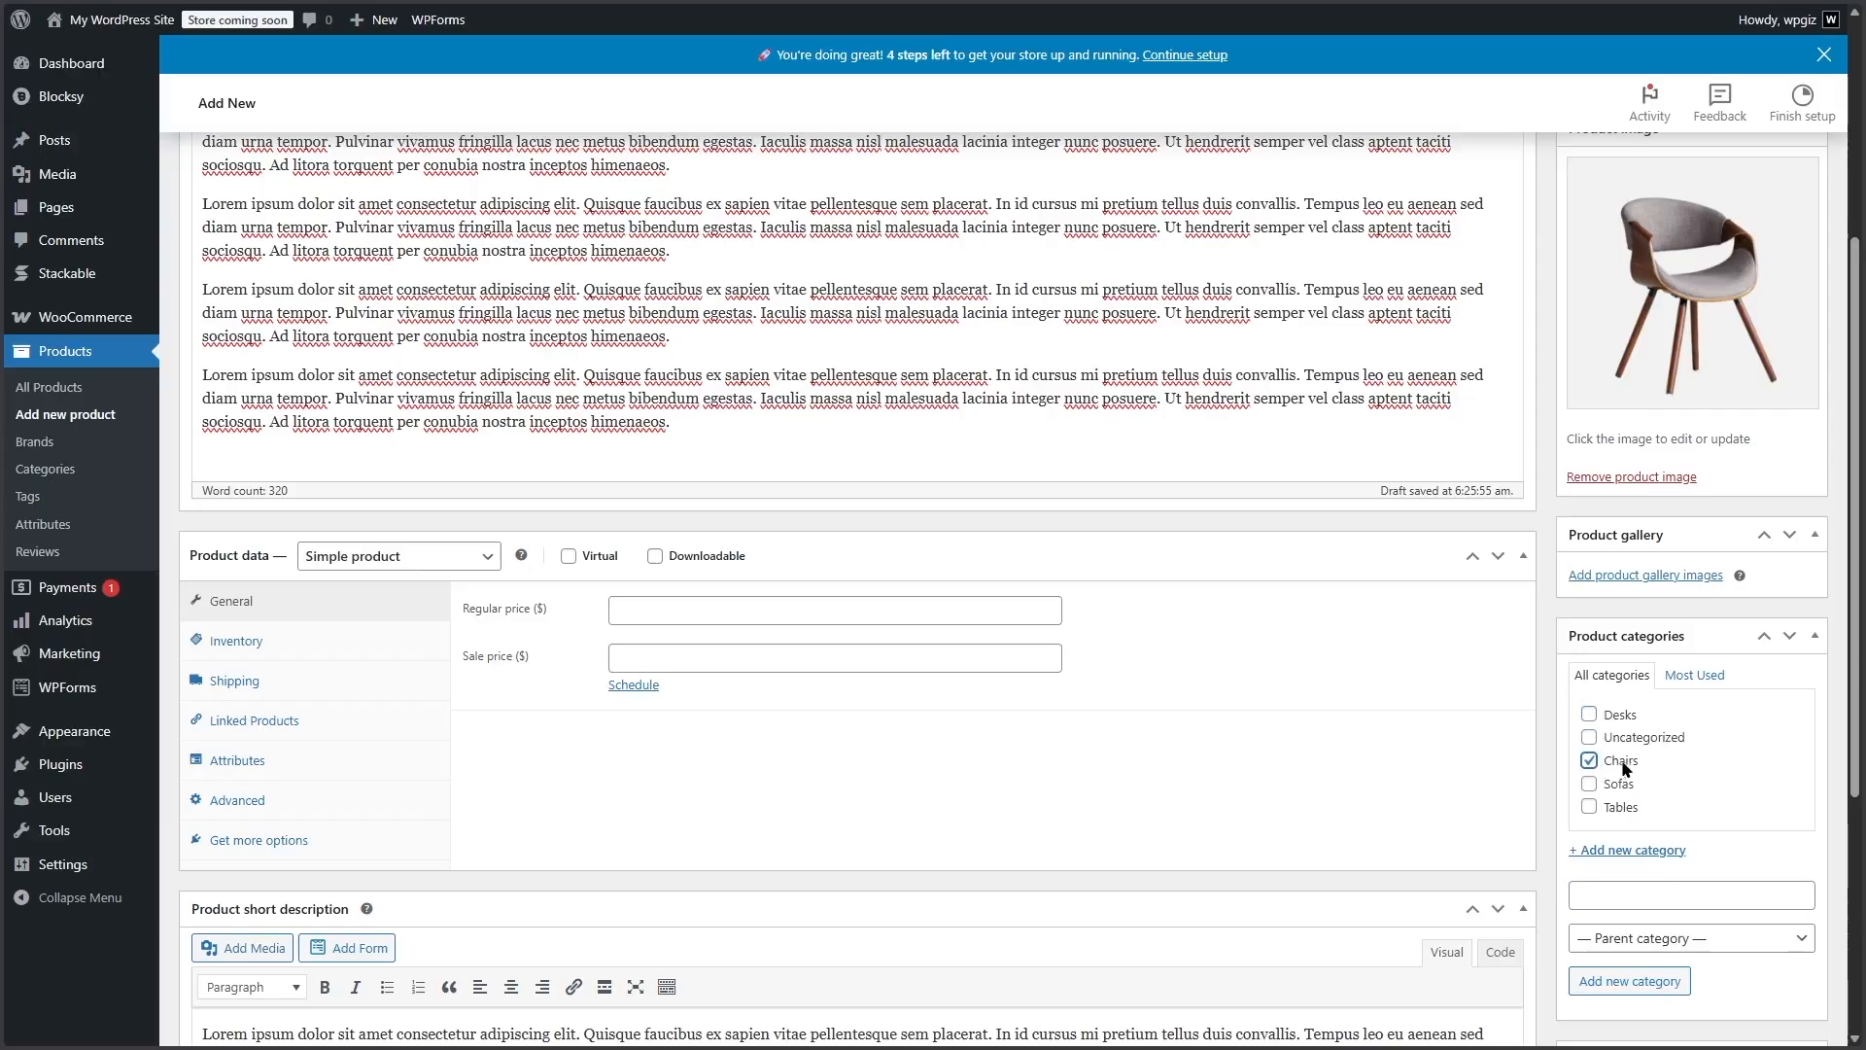
pyautogui.moveTo(1861, 677); pyautogui.dragTo(1860, 821)
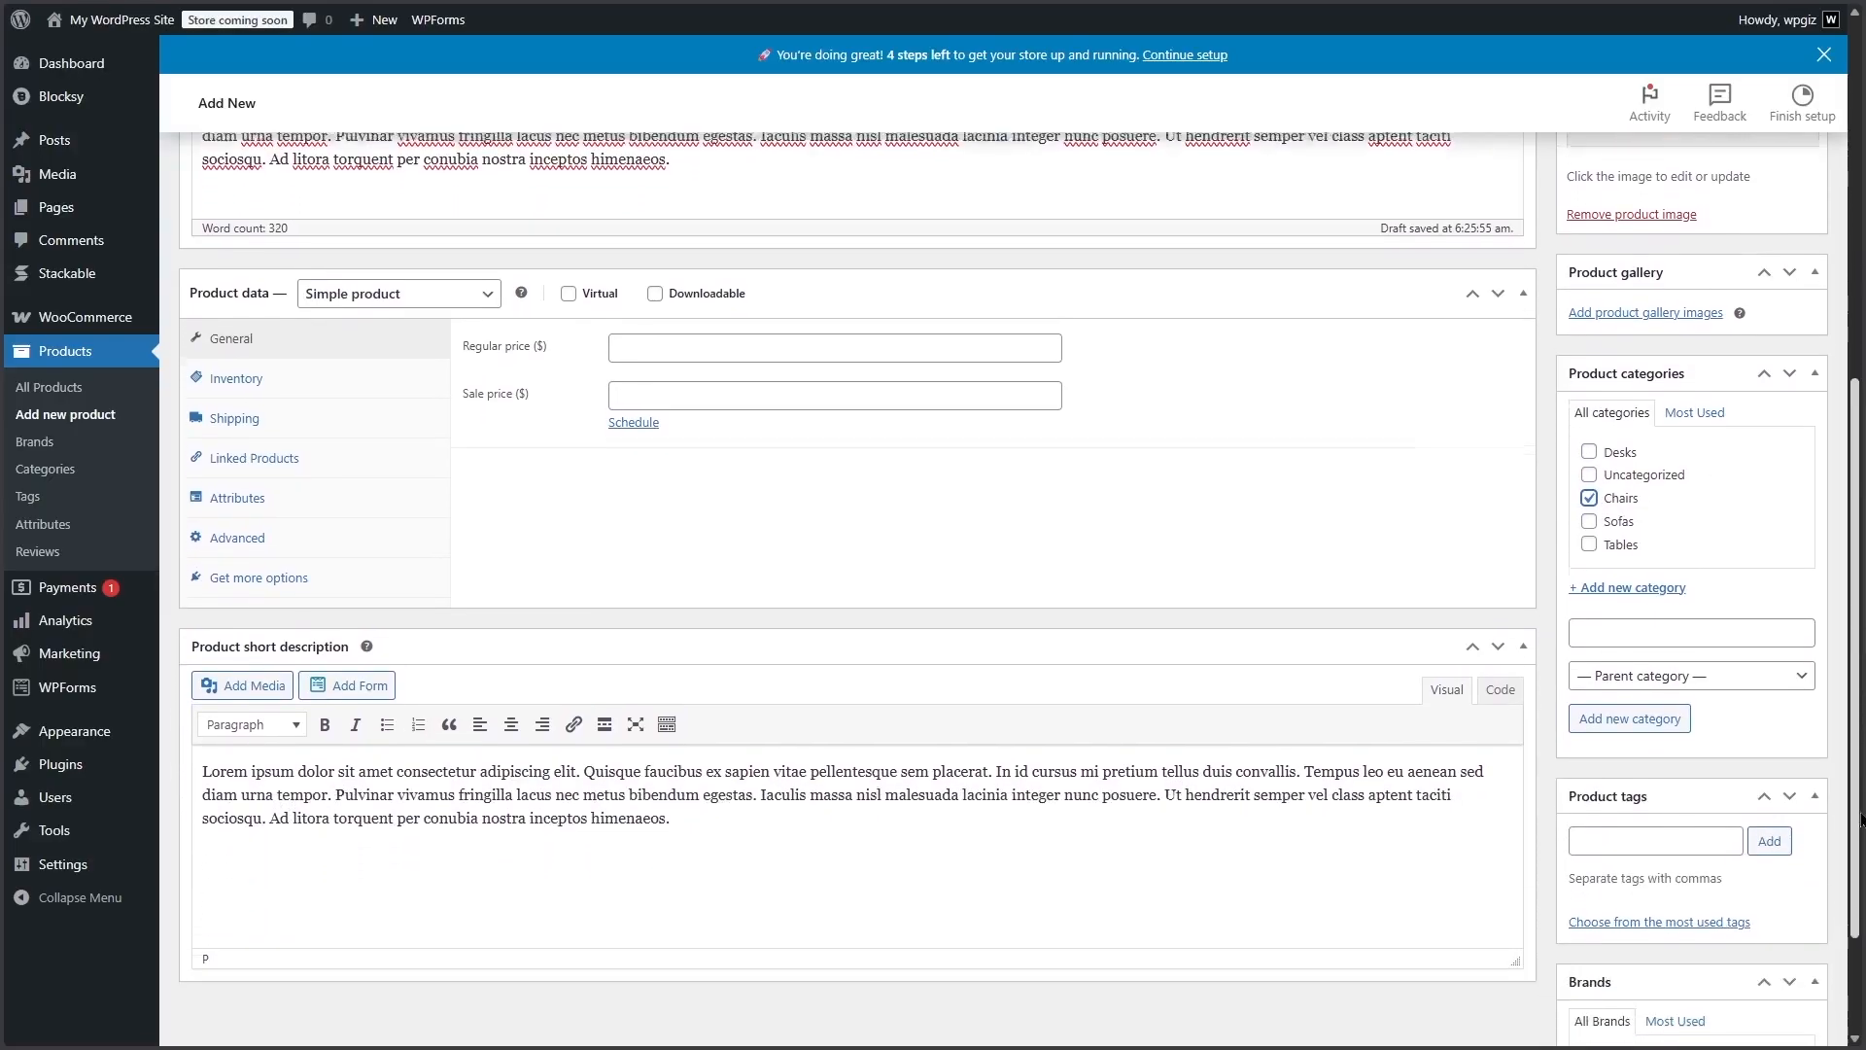
pyautogui.scroll(-2, 1861, 821)
pyautogui.click(1624, 713)
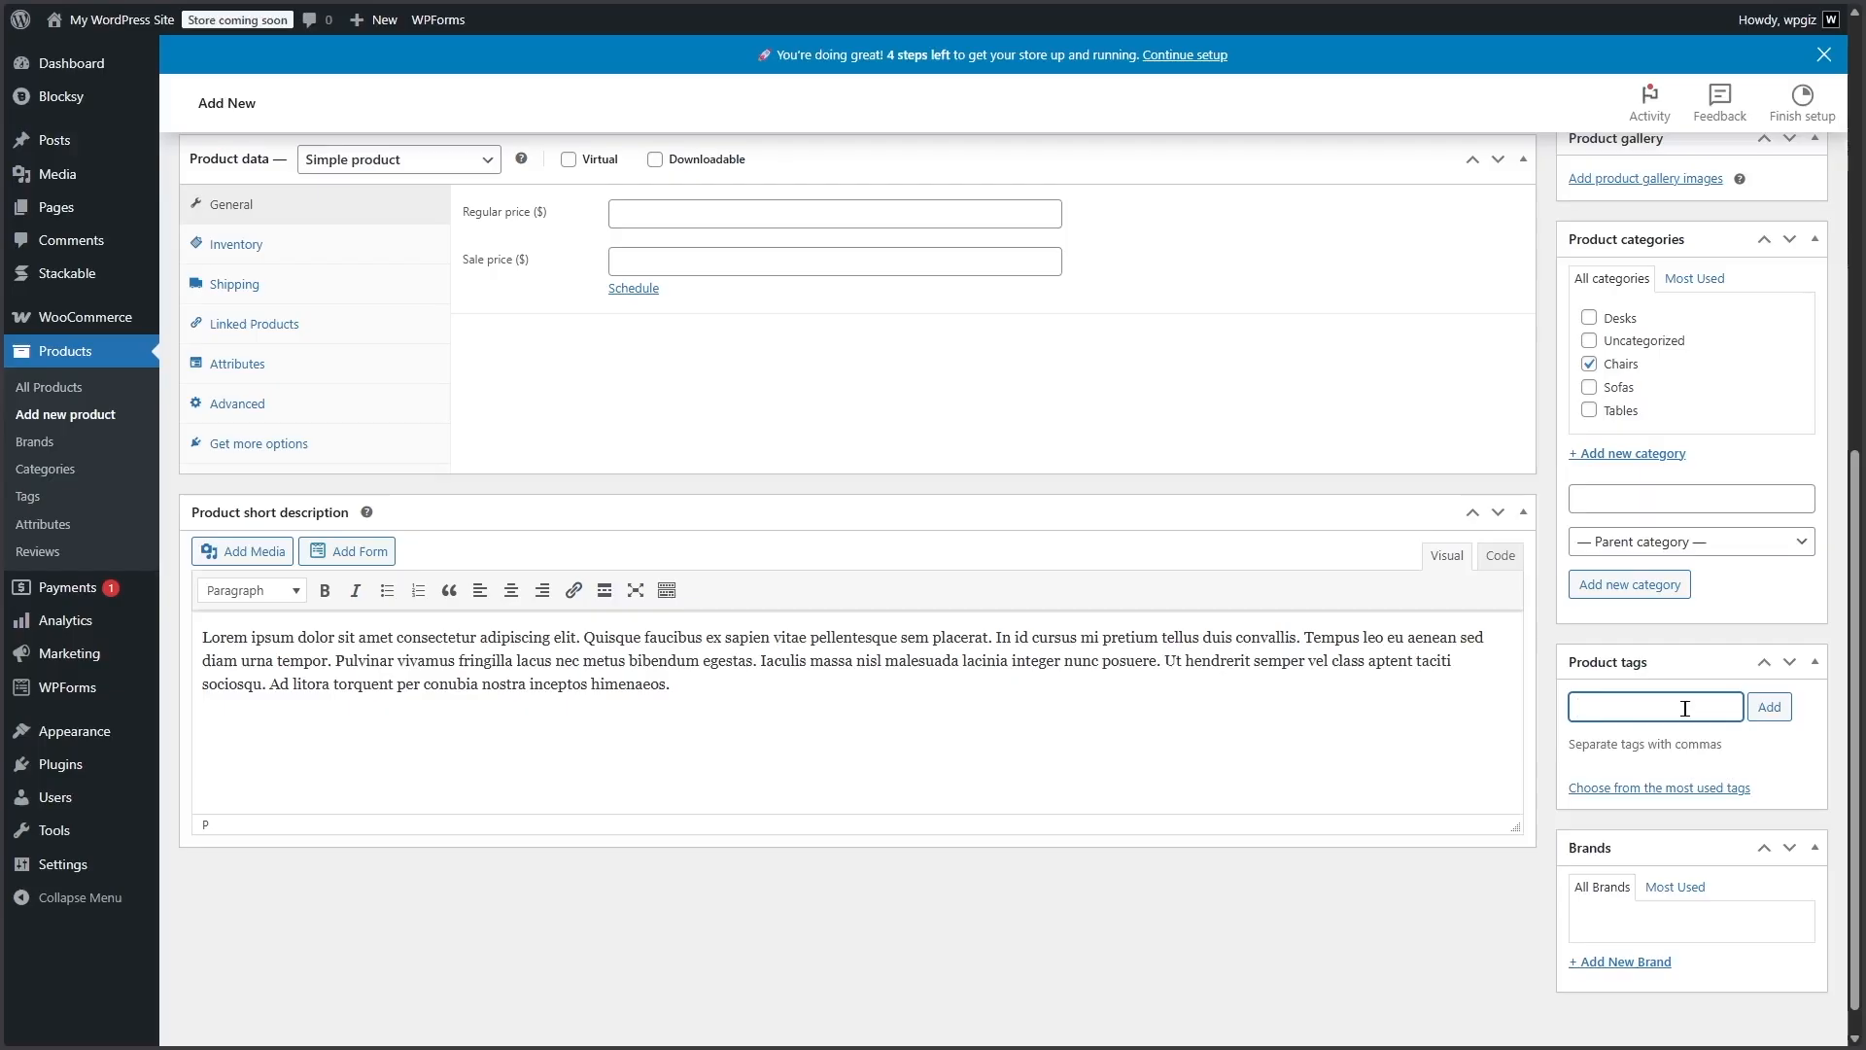
pyautogui.scroll(-1, 1711, 778)
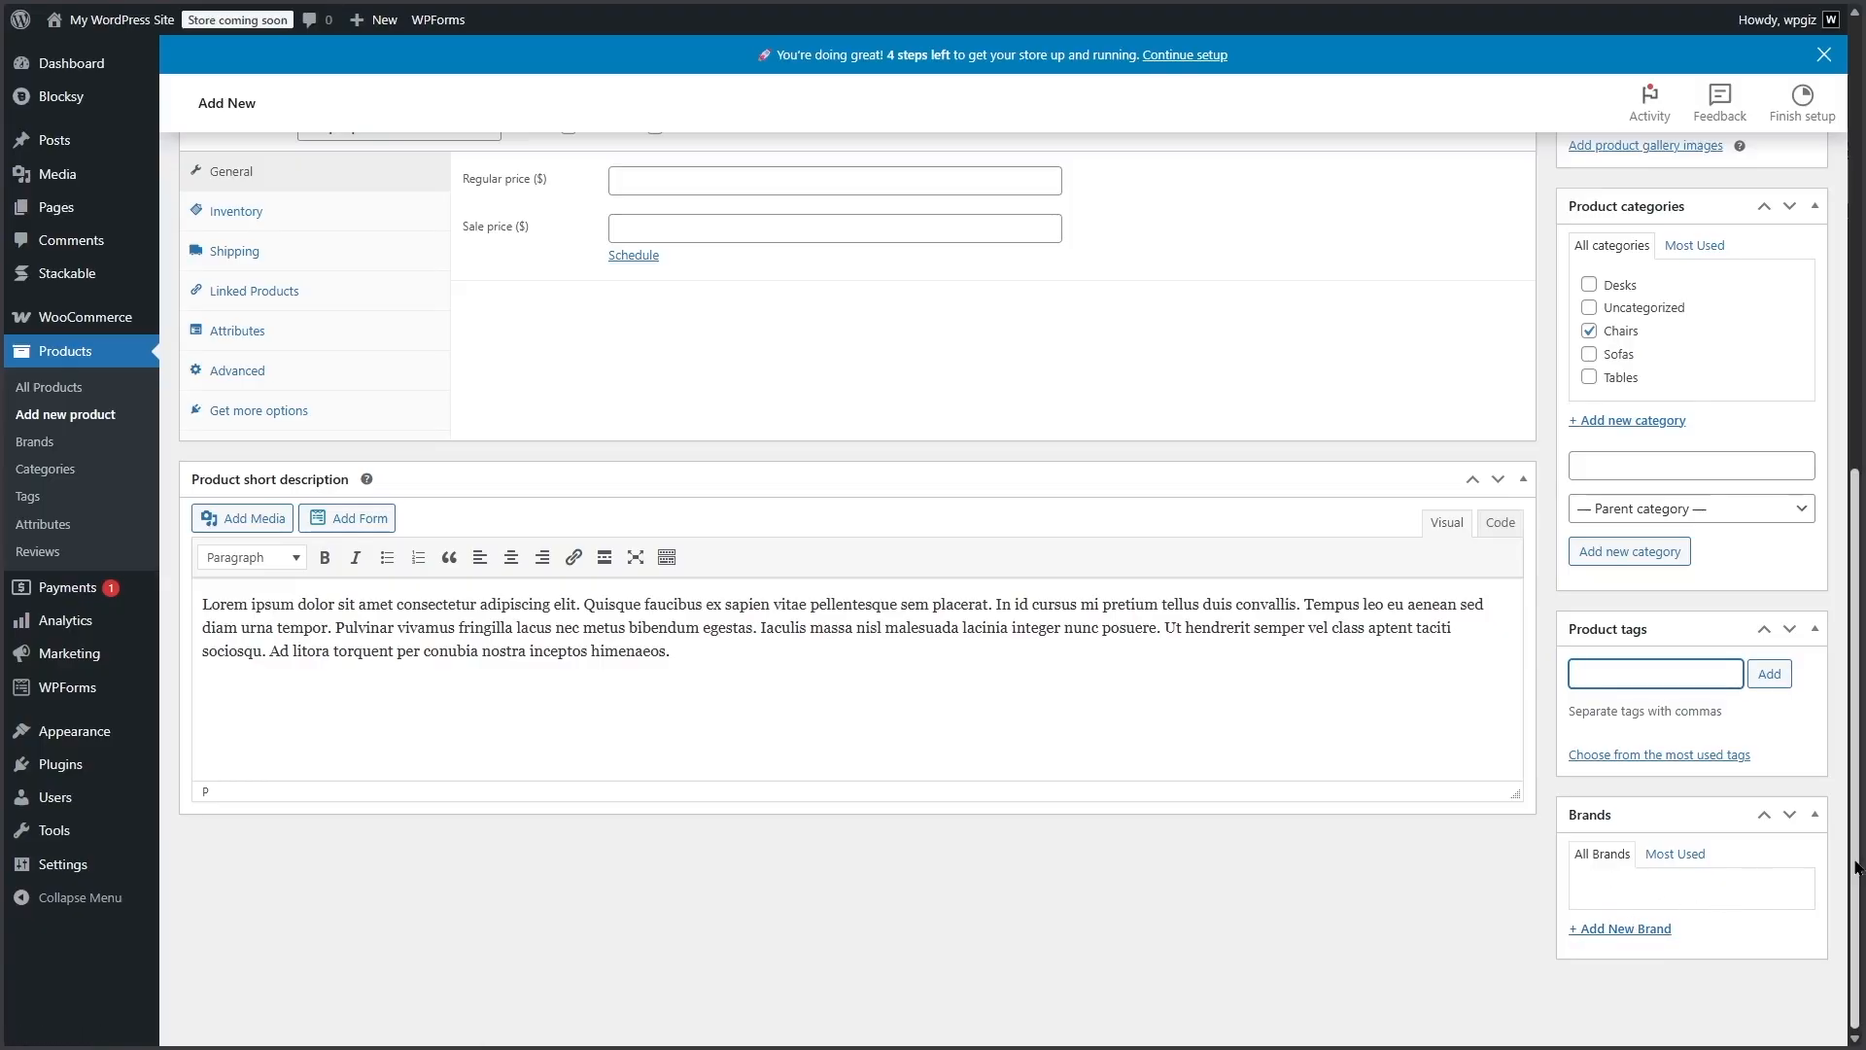
# Choose Simple product as the product type in the product data.
pyautogui.moveTo(1856, 753); pyautogui.dragTo(1859, 491)
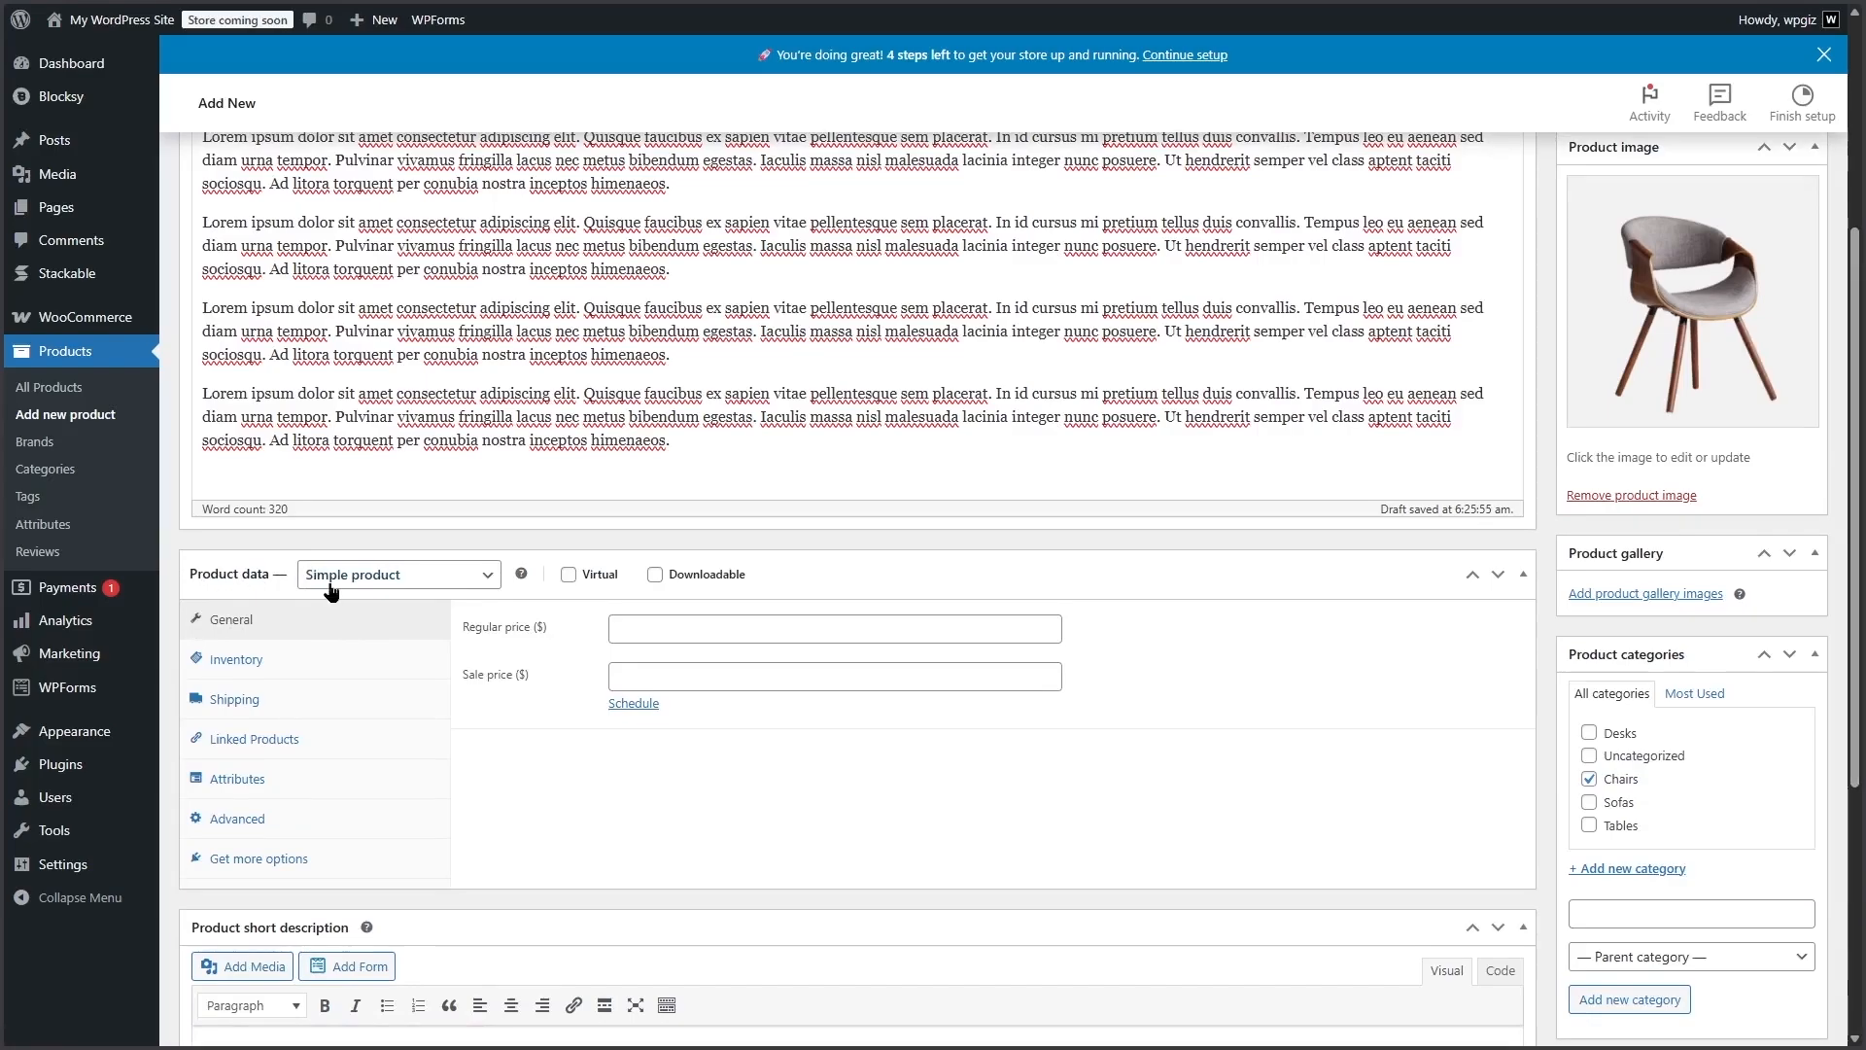
pyautogui.click(491, 582)
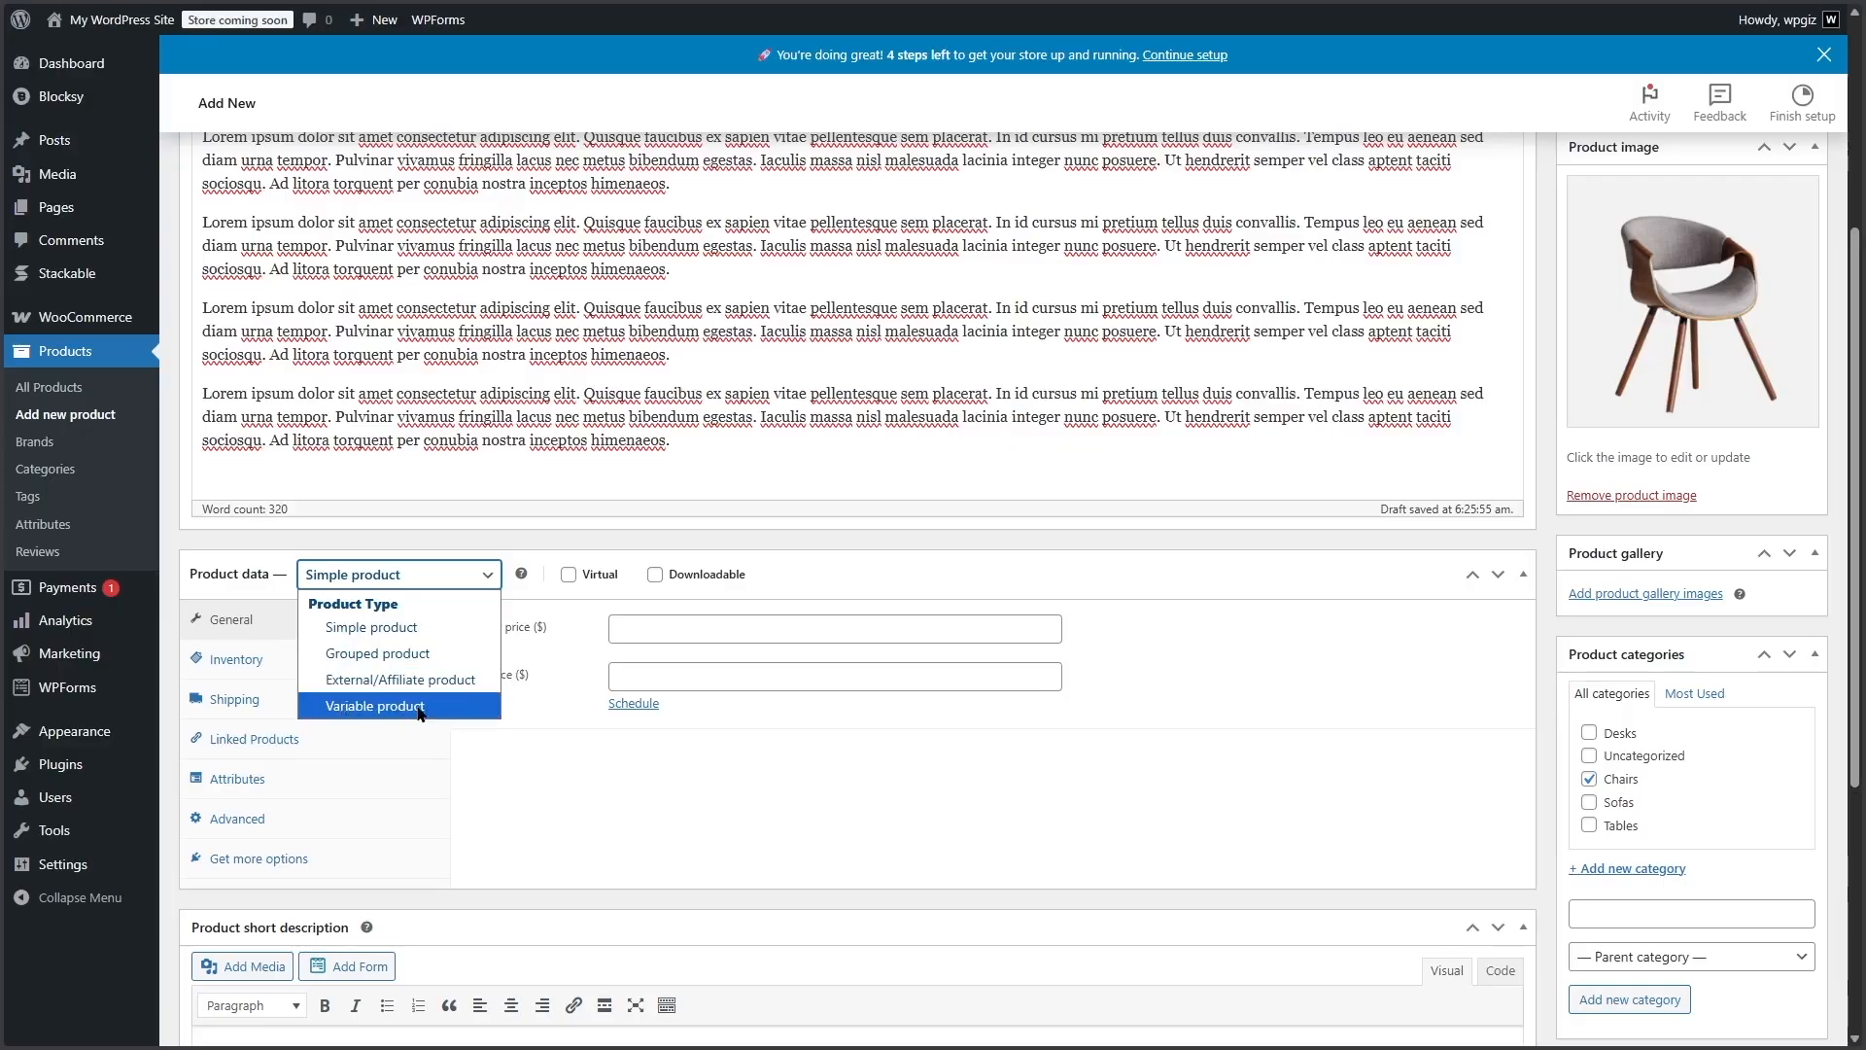
pyautogui.click(339, 632)
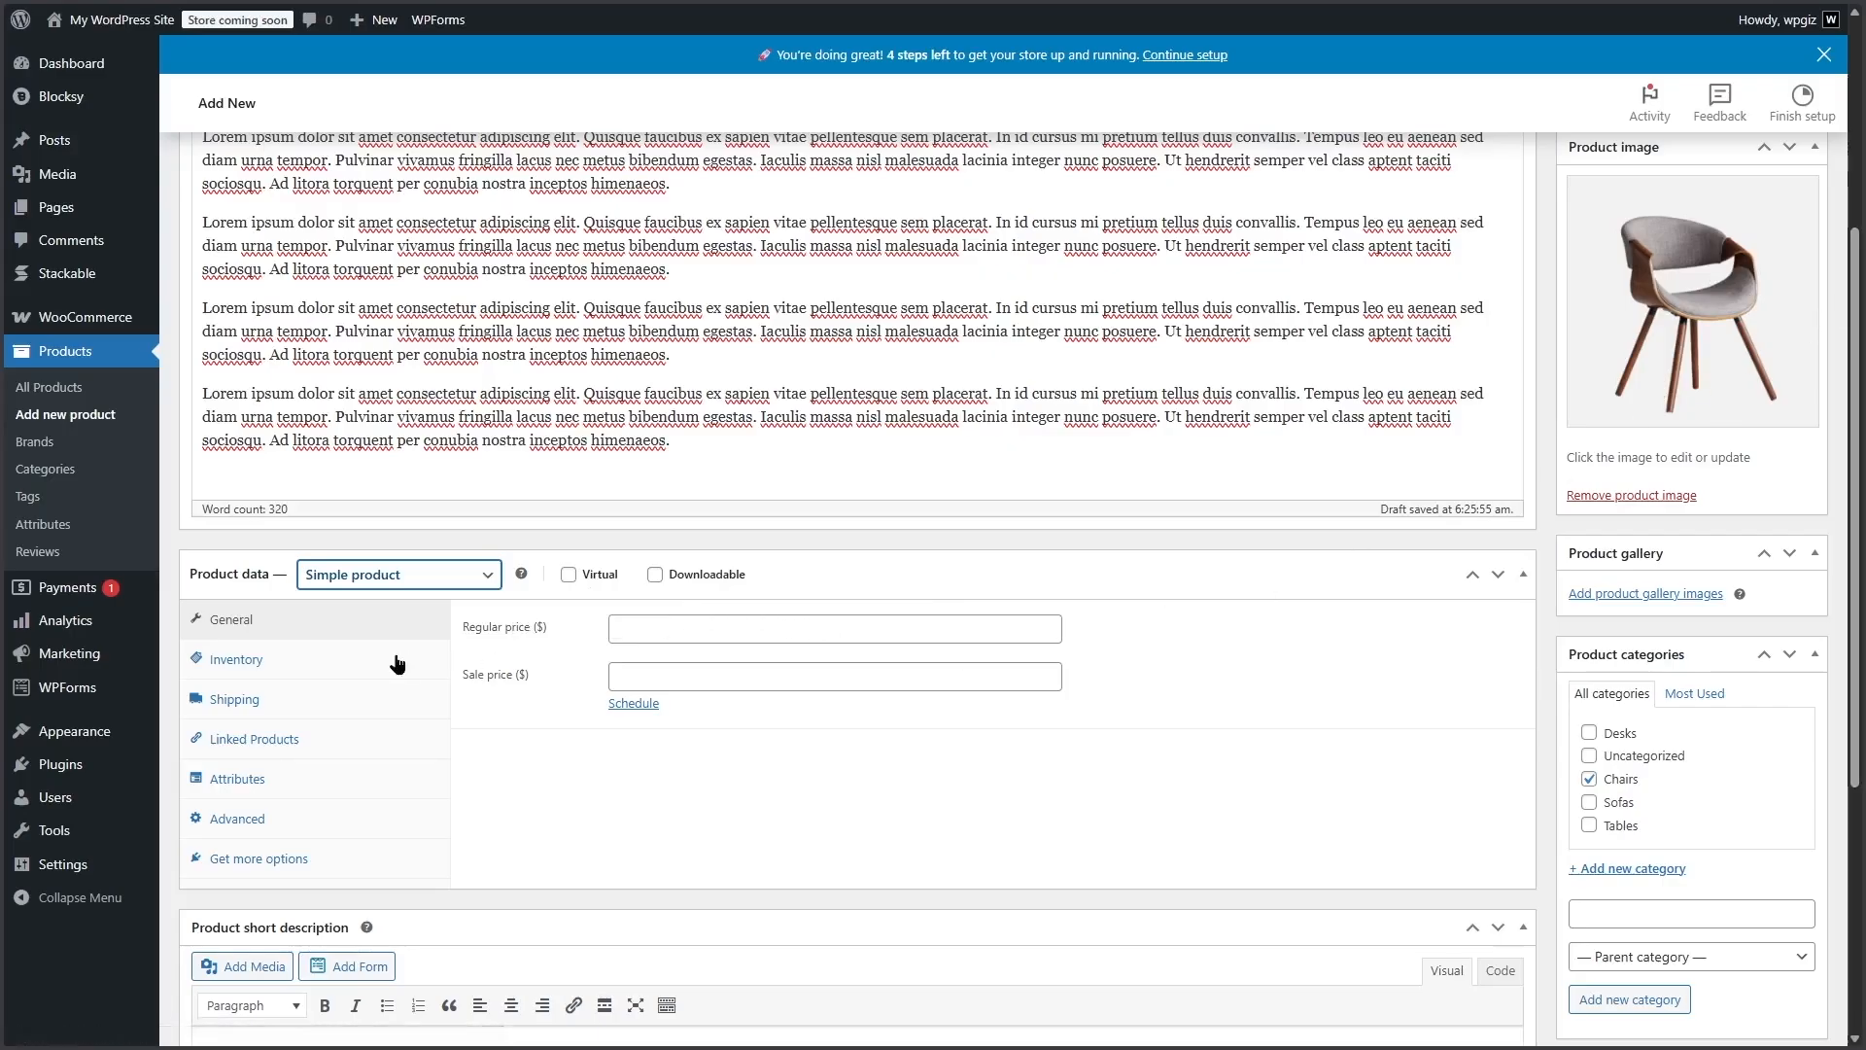
# Set the regular price of the Modern Chair product to $80.
pyautogui.click(680, 630)
pyautogui.write('80')
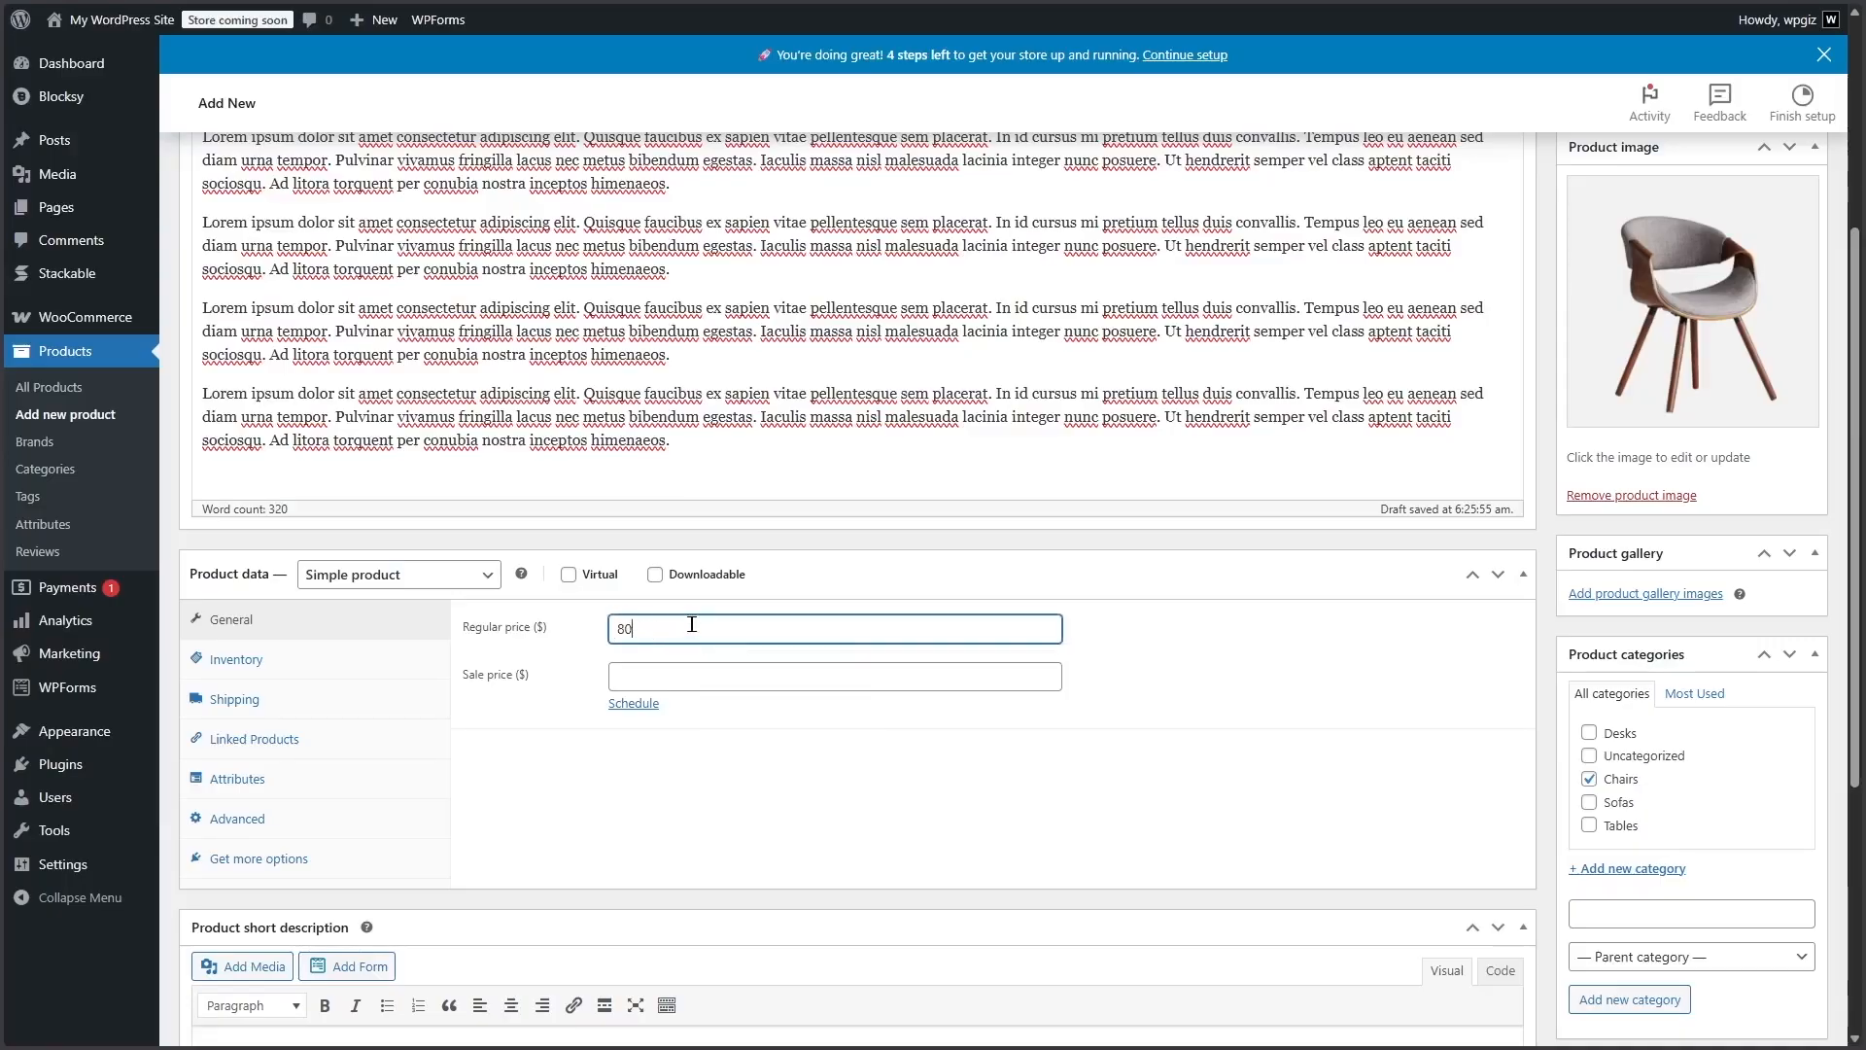
pyautogui.click(666, 671)
pyautogui.write('70')
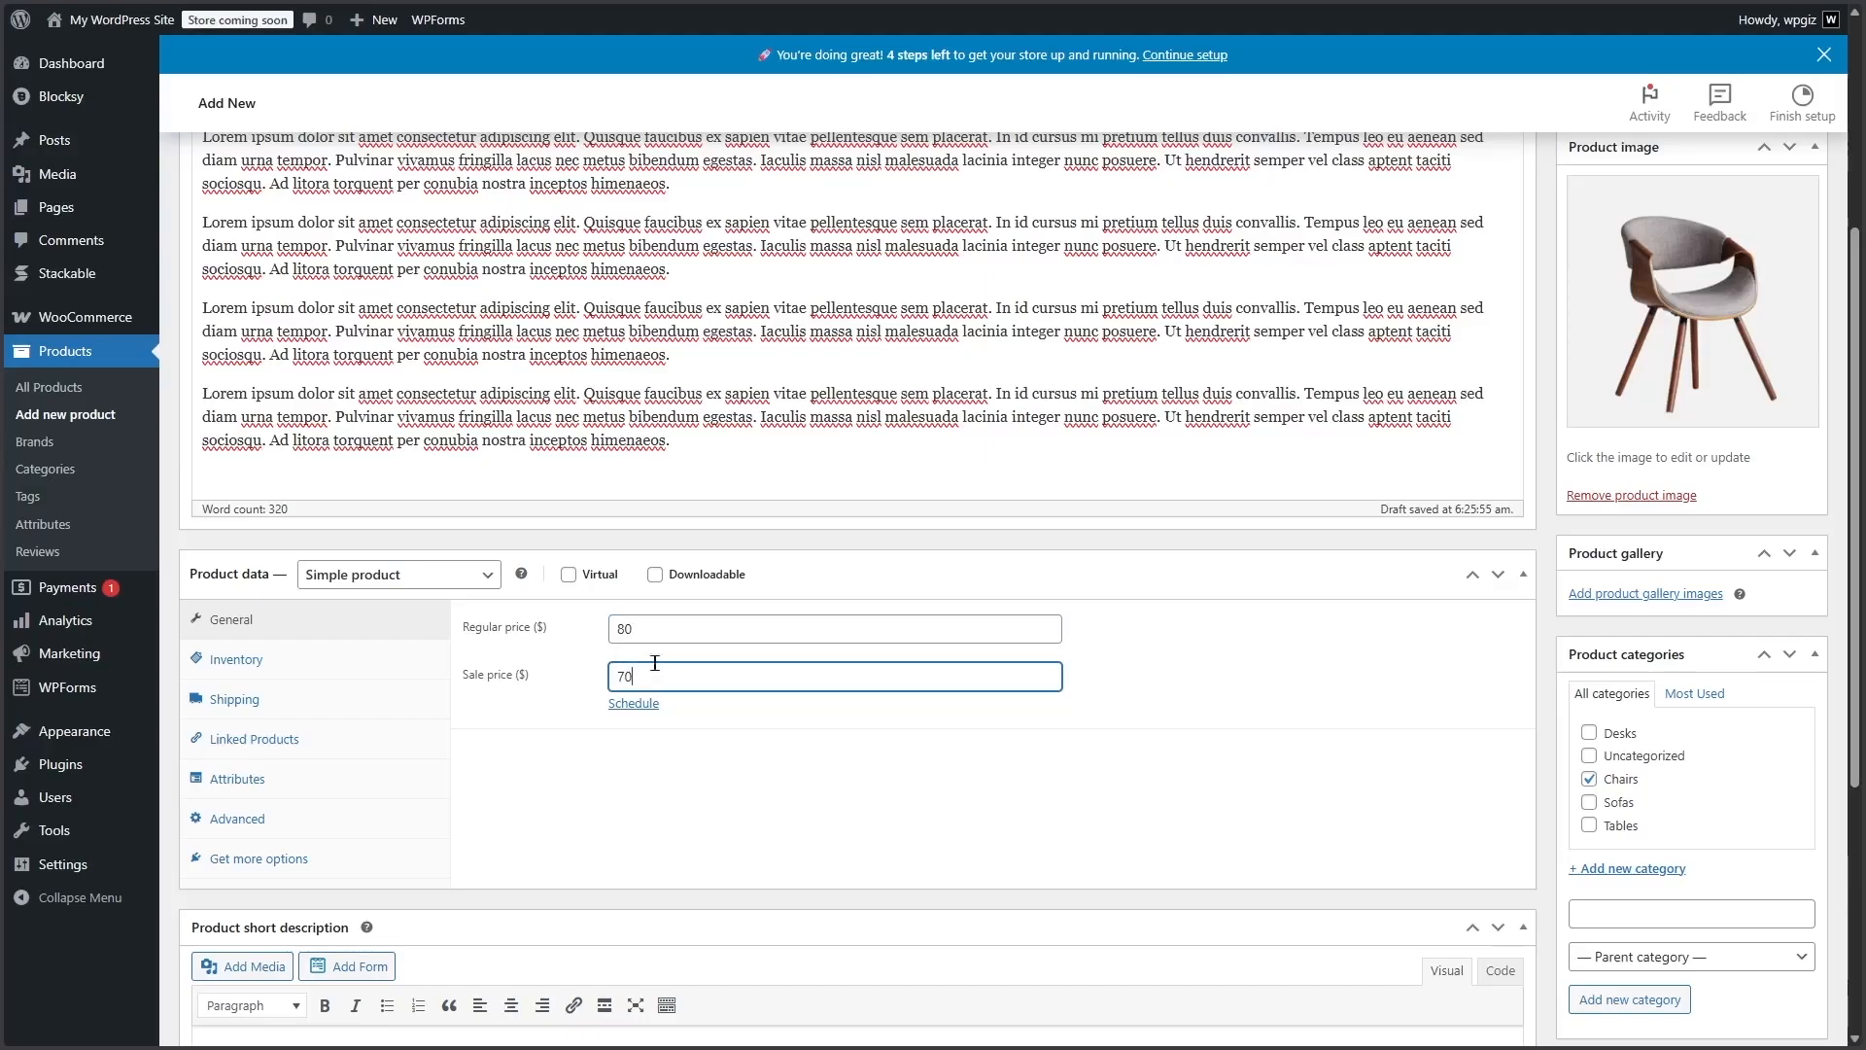
pyautogui.click(632, 708)
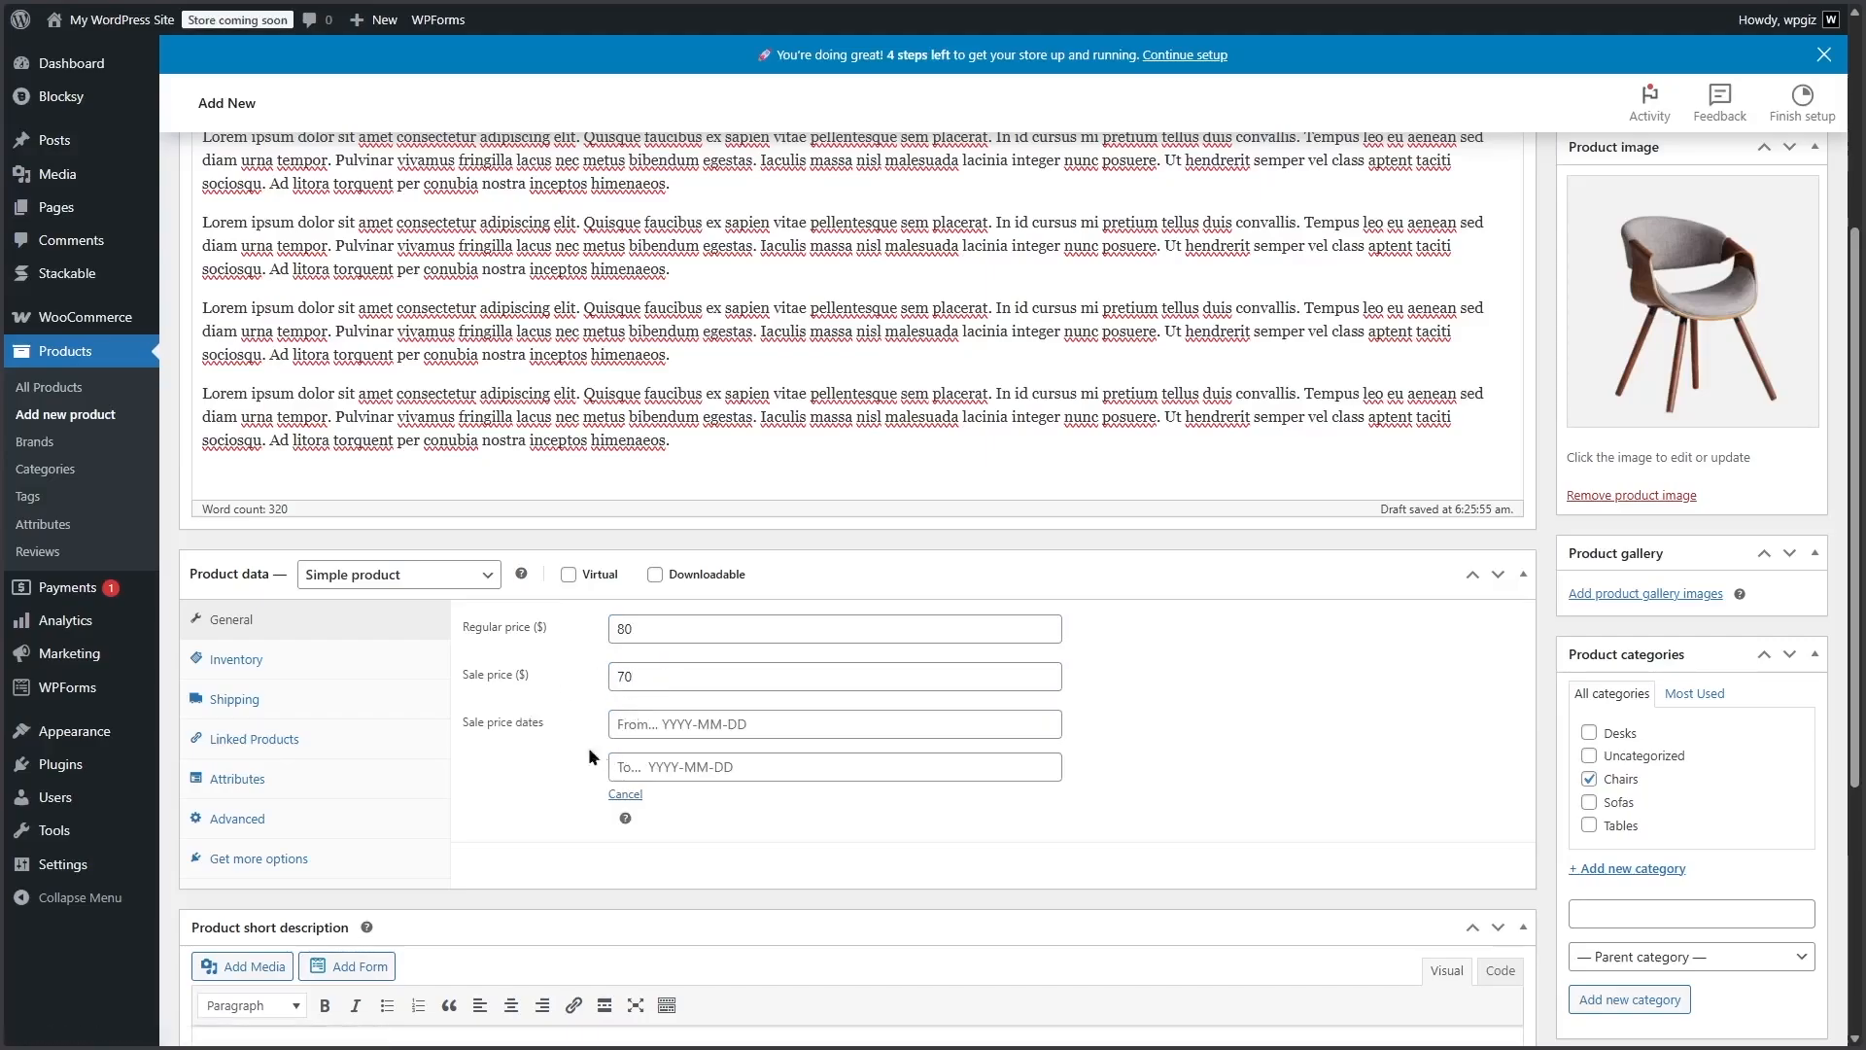
pyautogui.click(636, 795)
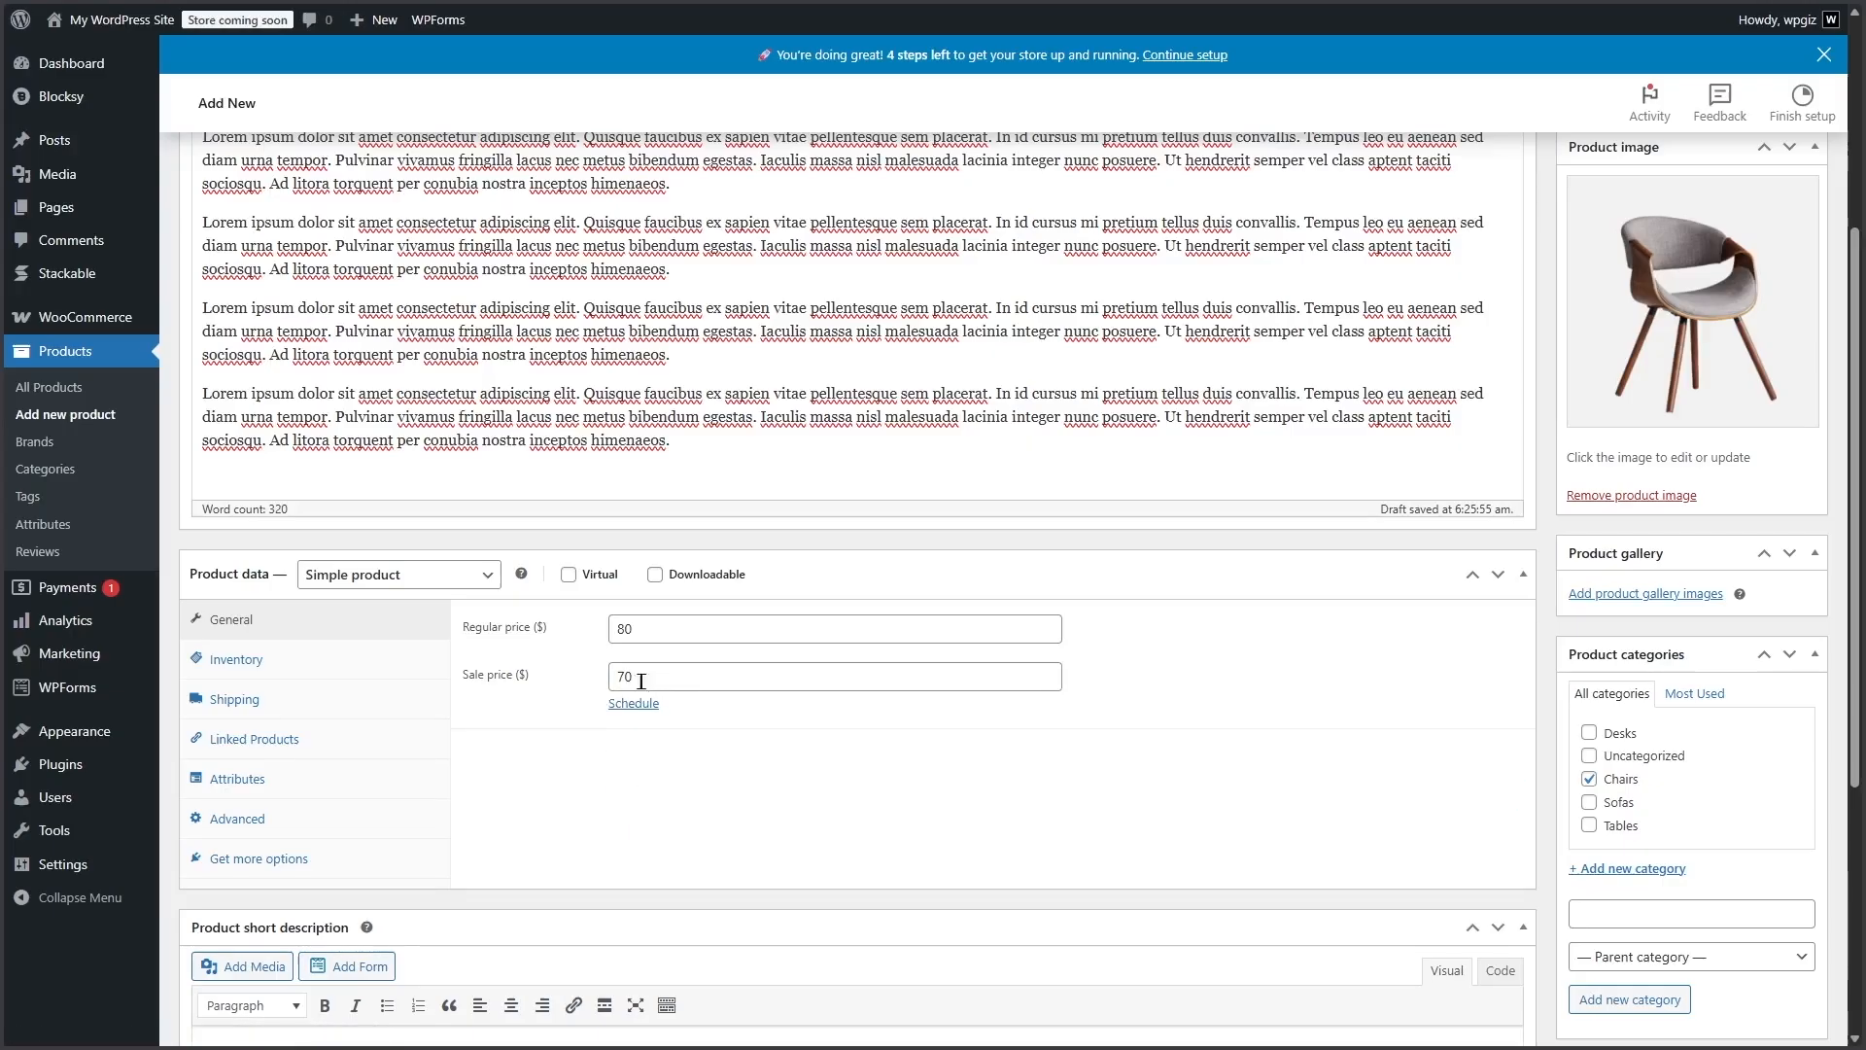
pyautogui.moveTo(633, 675); pyautogui.dragTo(576, 674)
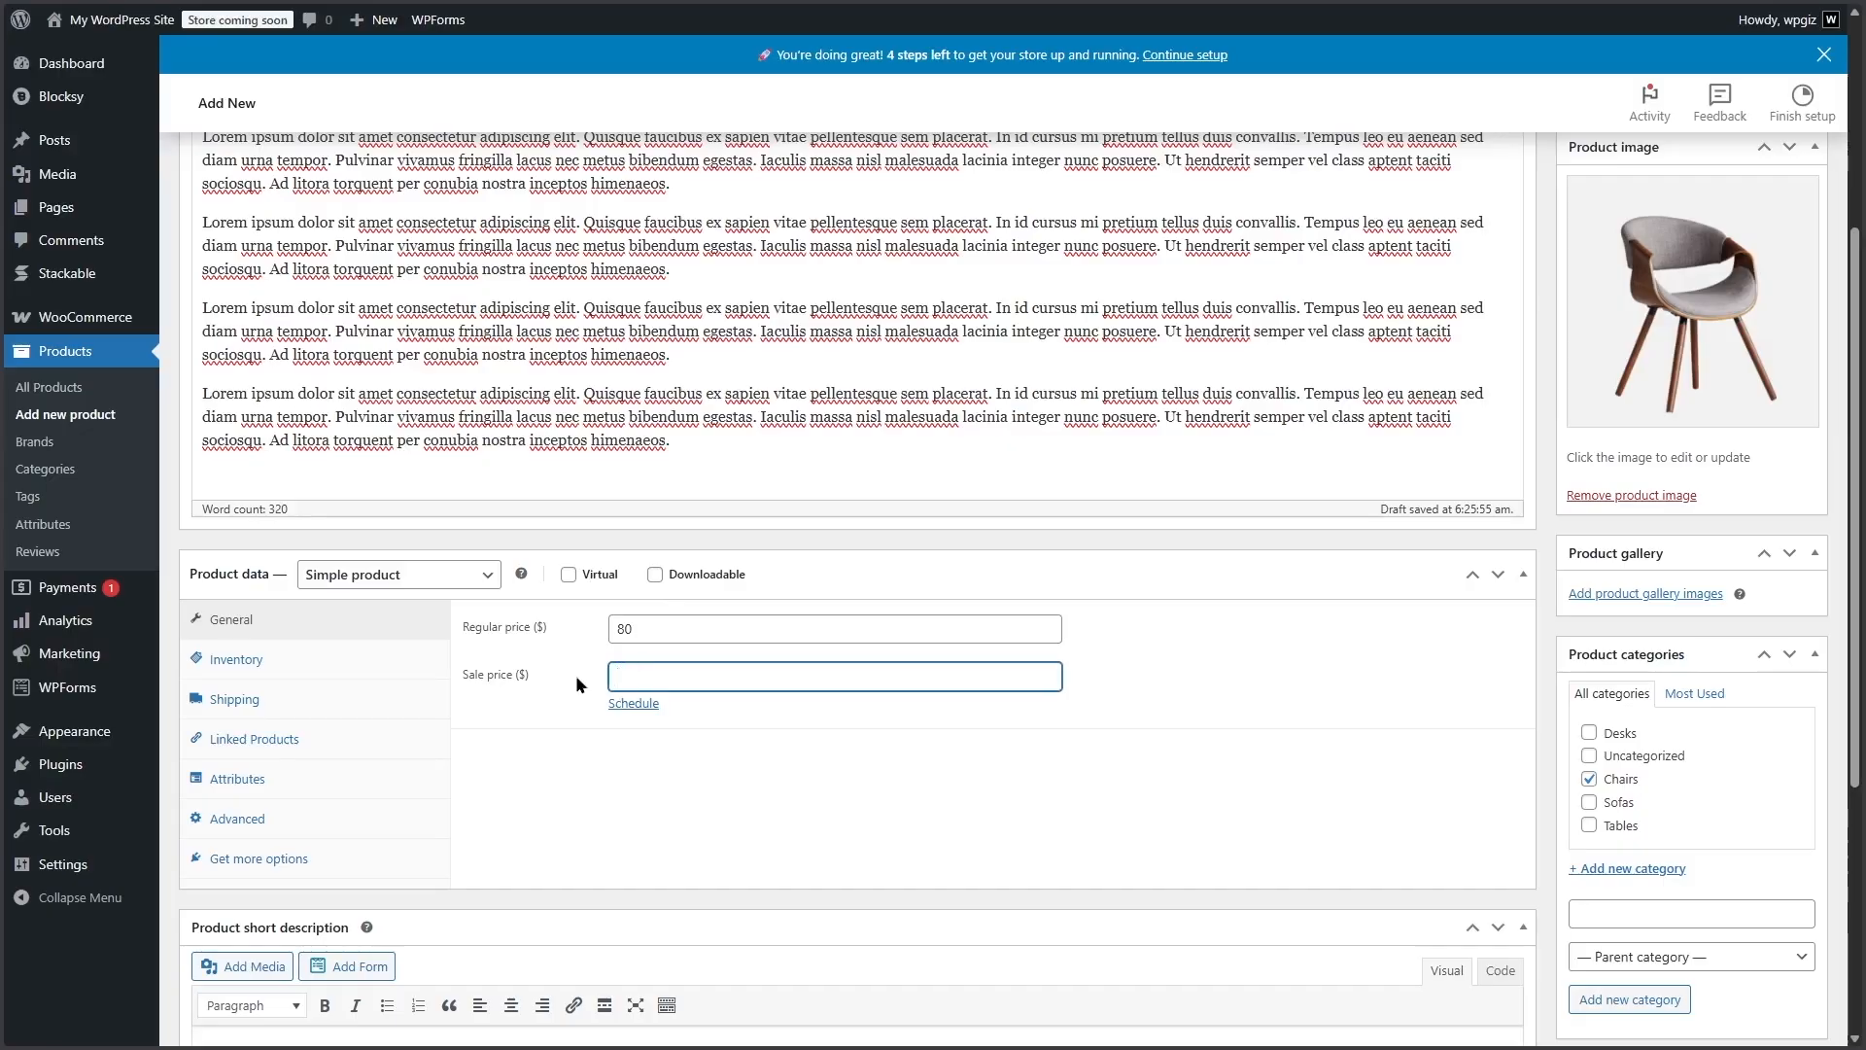
pyautogui.click(348, 664)
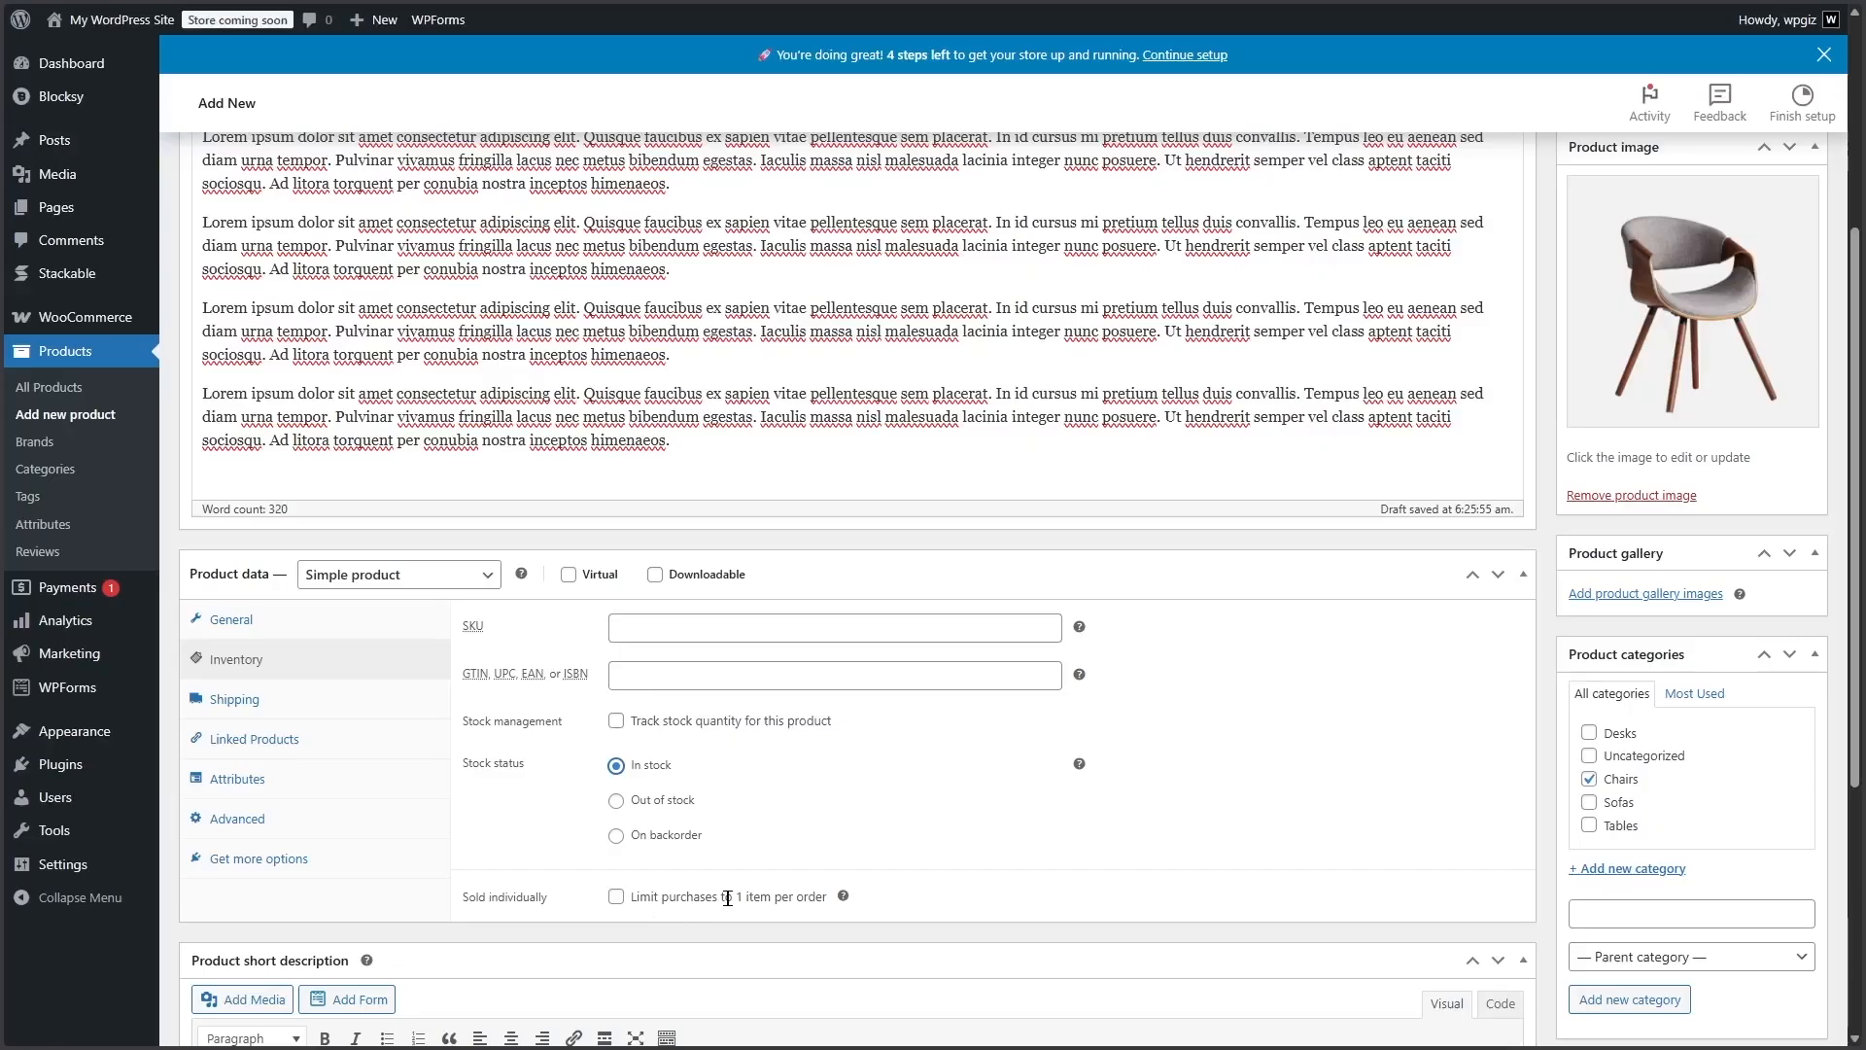
pyautogui.click(619, 900)
pyautogui.click(626, 901)
# Select No shipping class in the product's shipping settings.
pyautogui.click(385, 707)
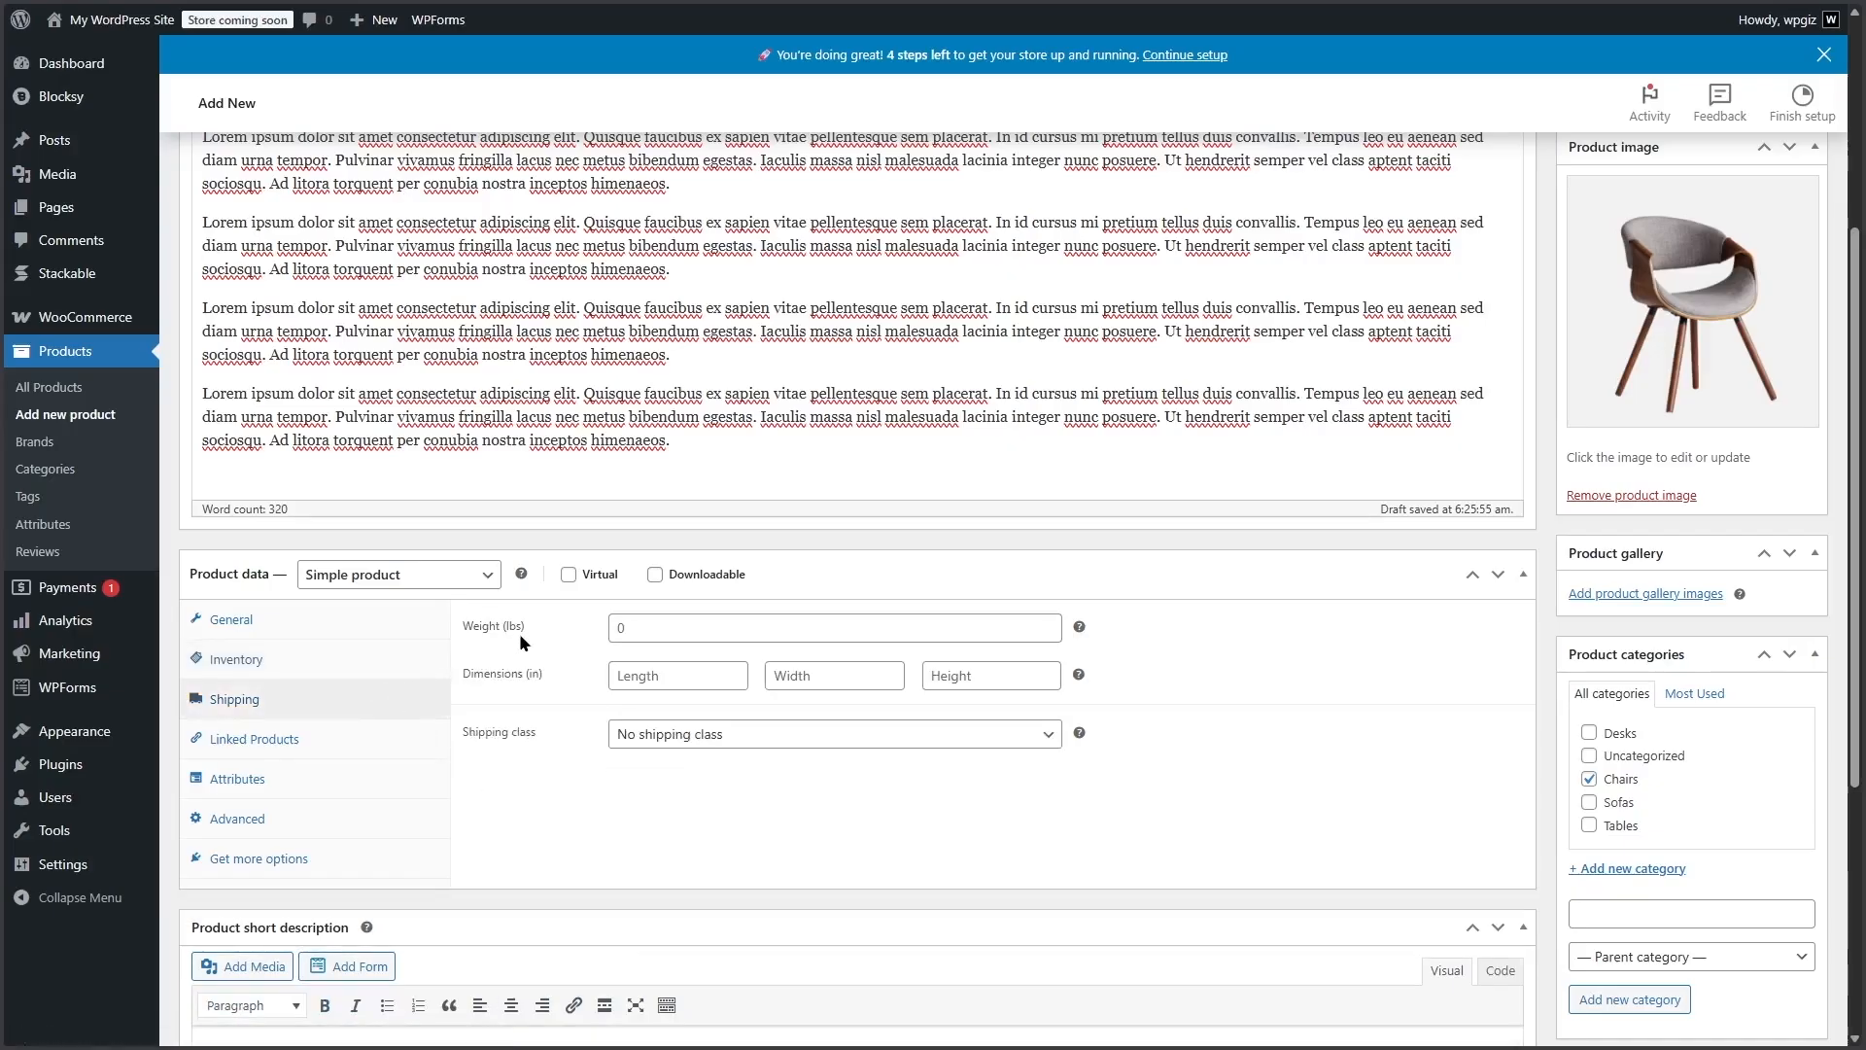
pyautogui.click(680, 739)
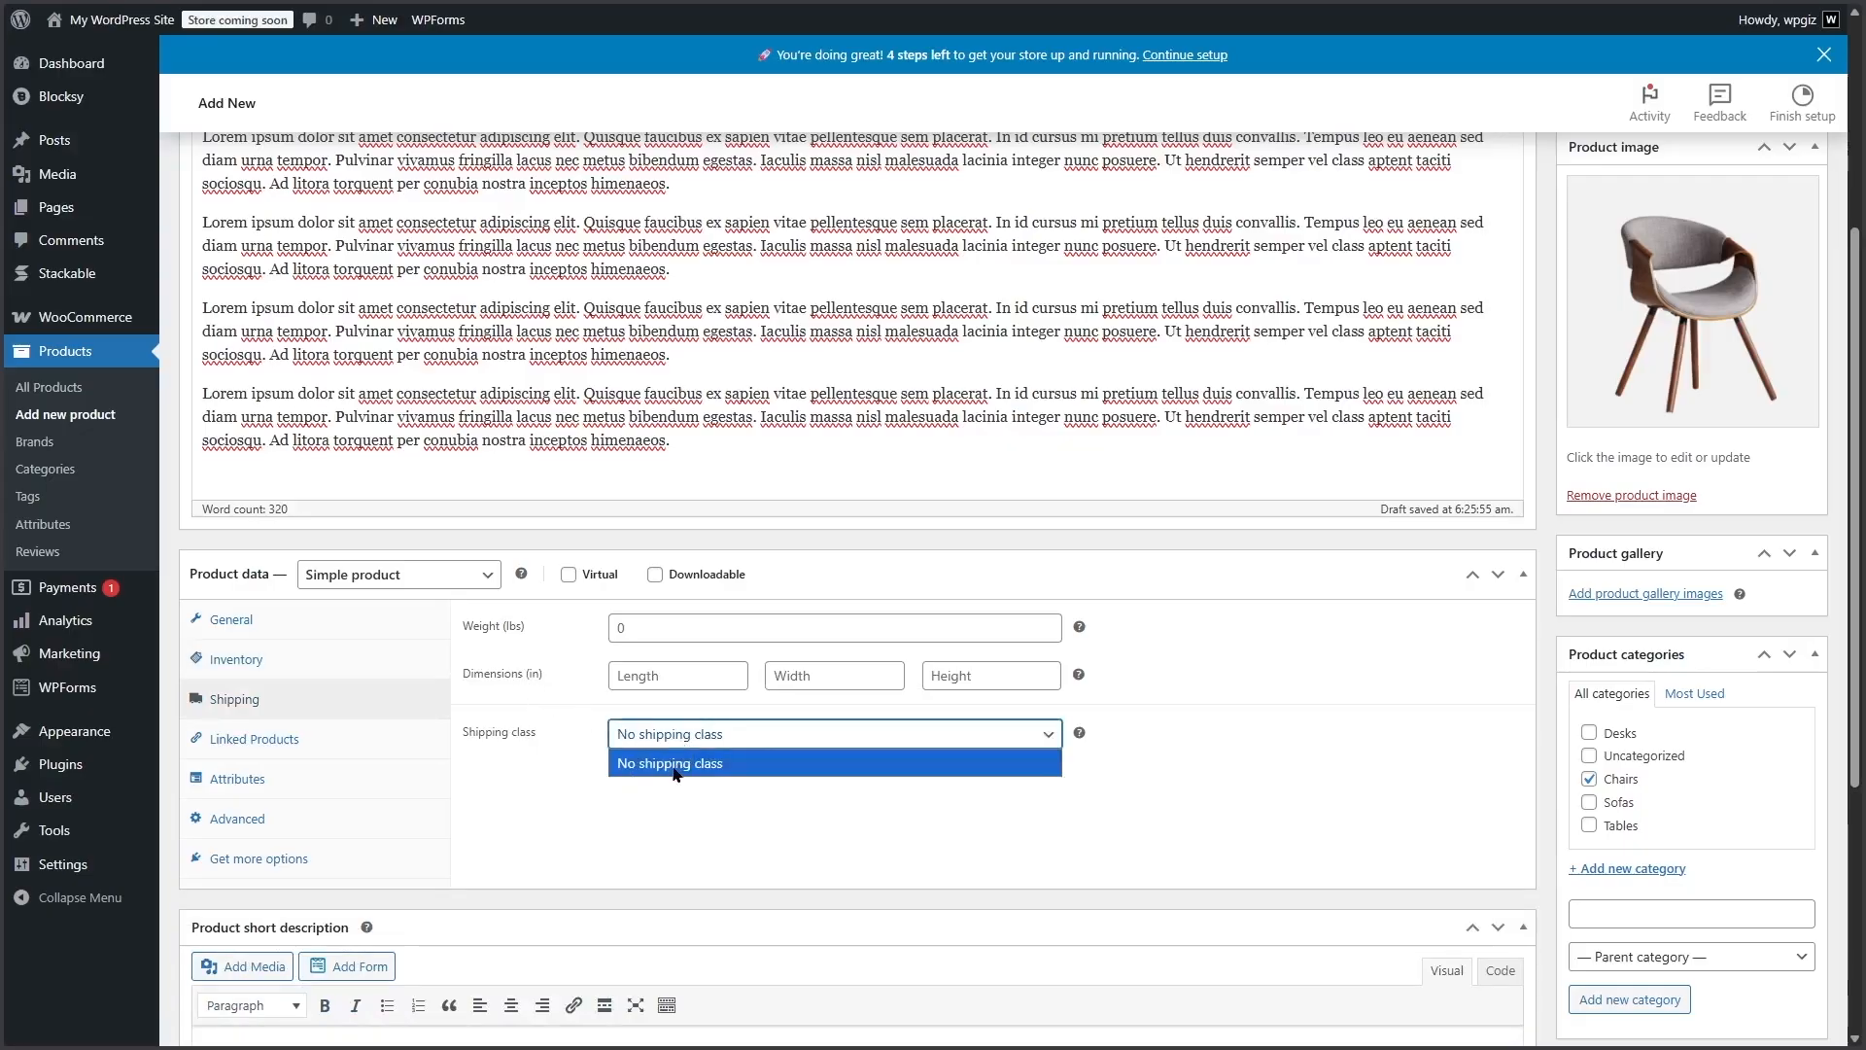
pyautogui.click(632, 764)
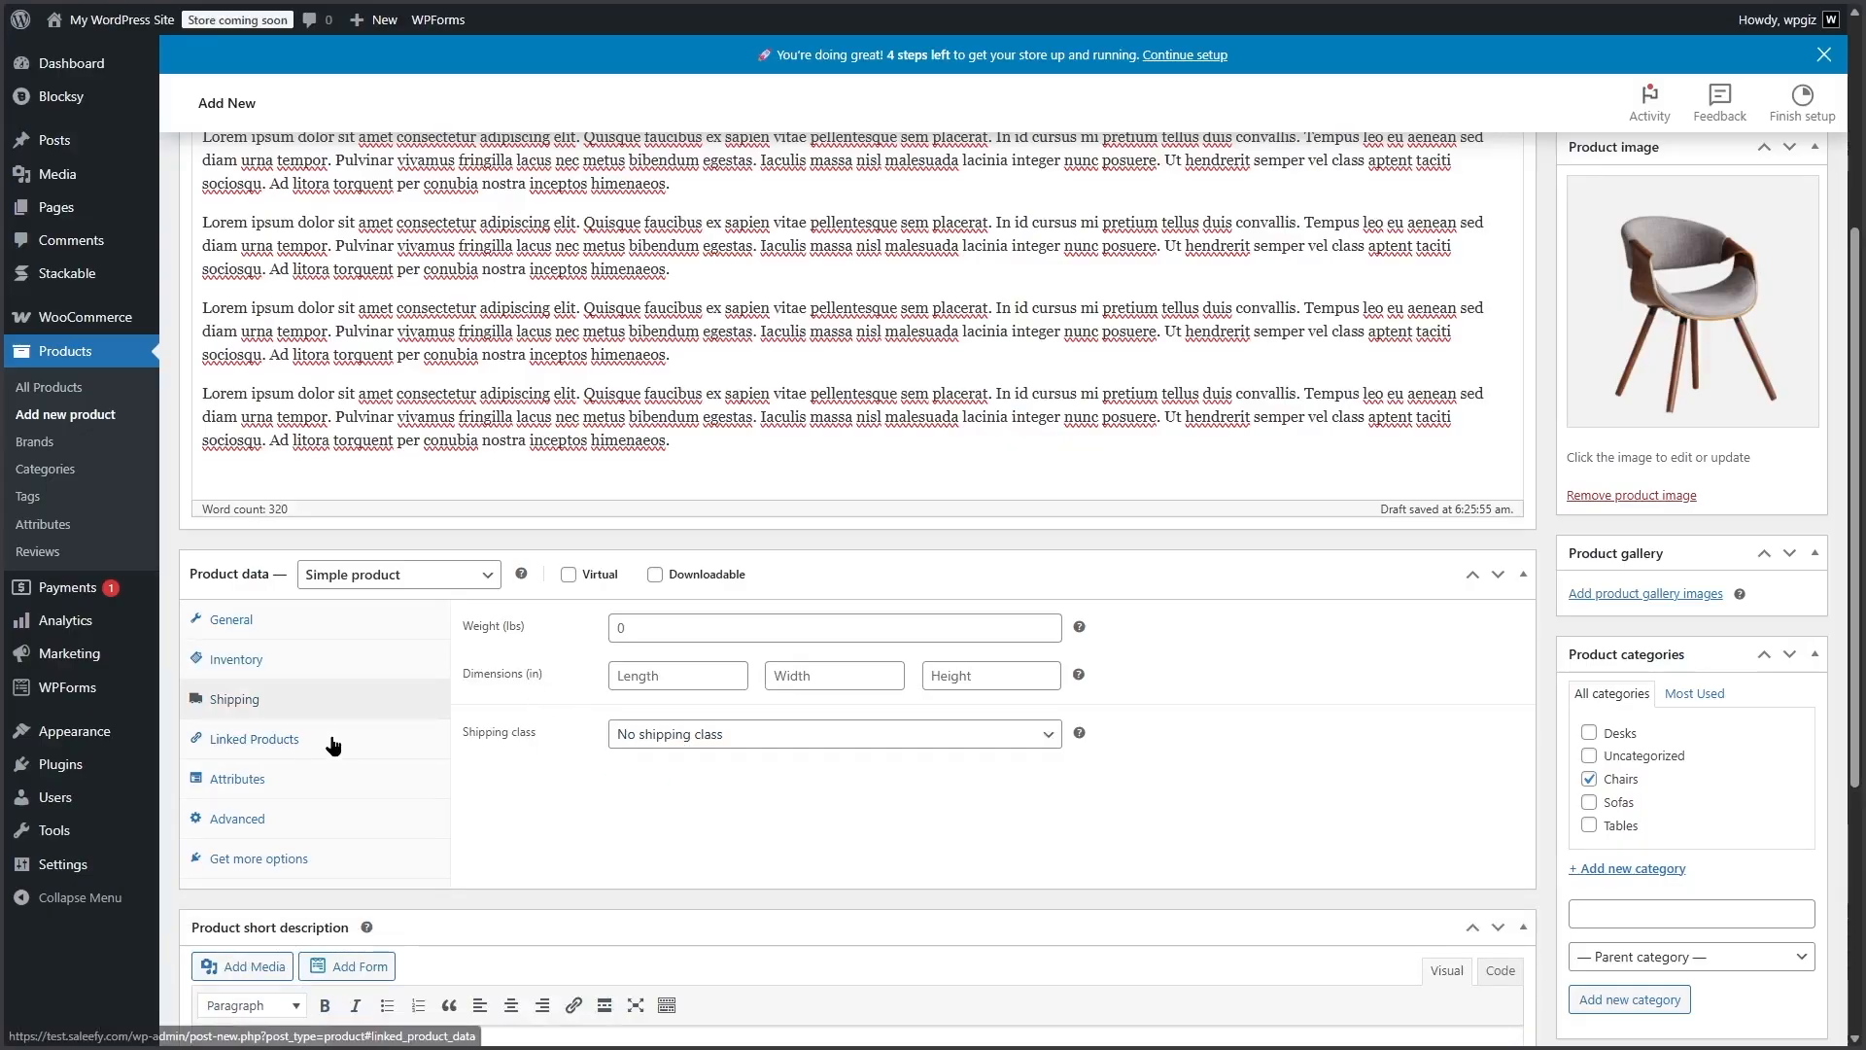
# Find Elegant chair by searching for "chair" and add it as an upsell in the linked products.
pyautogui.click(333, 743)
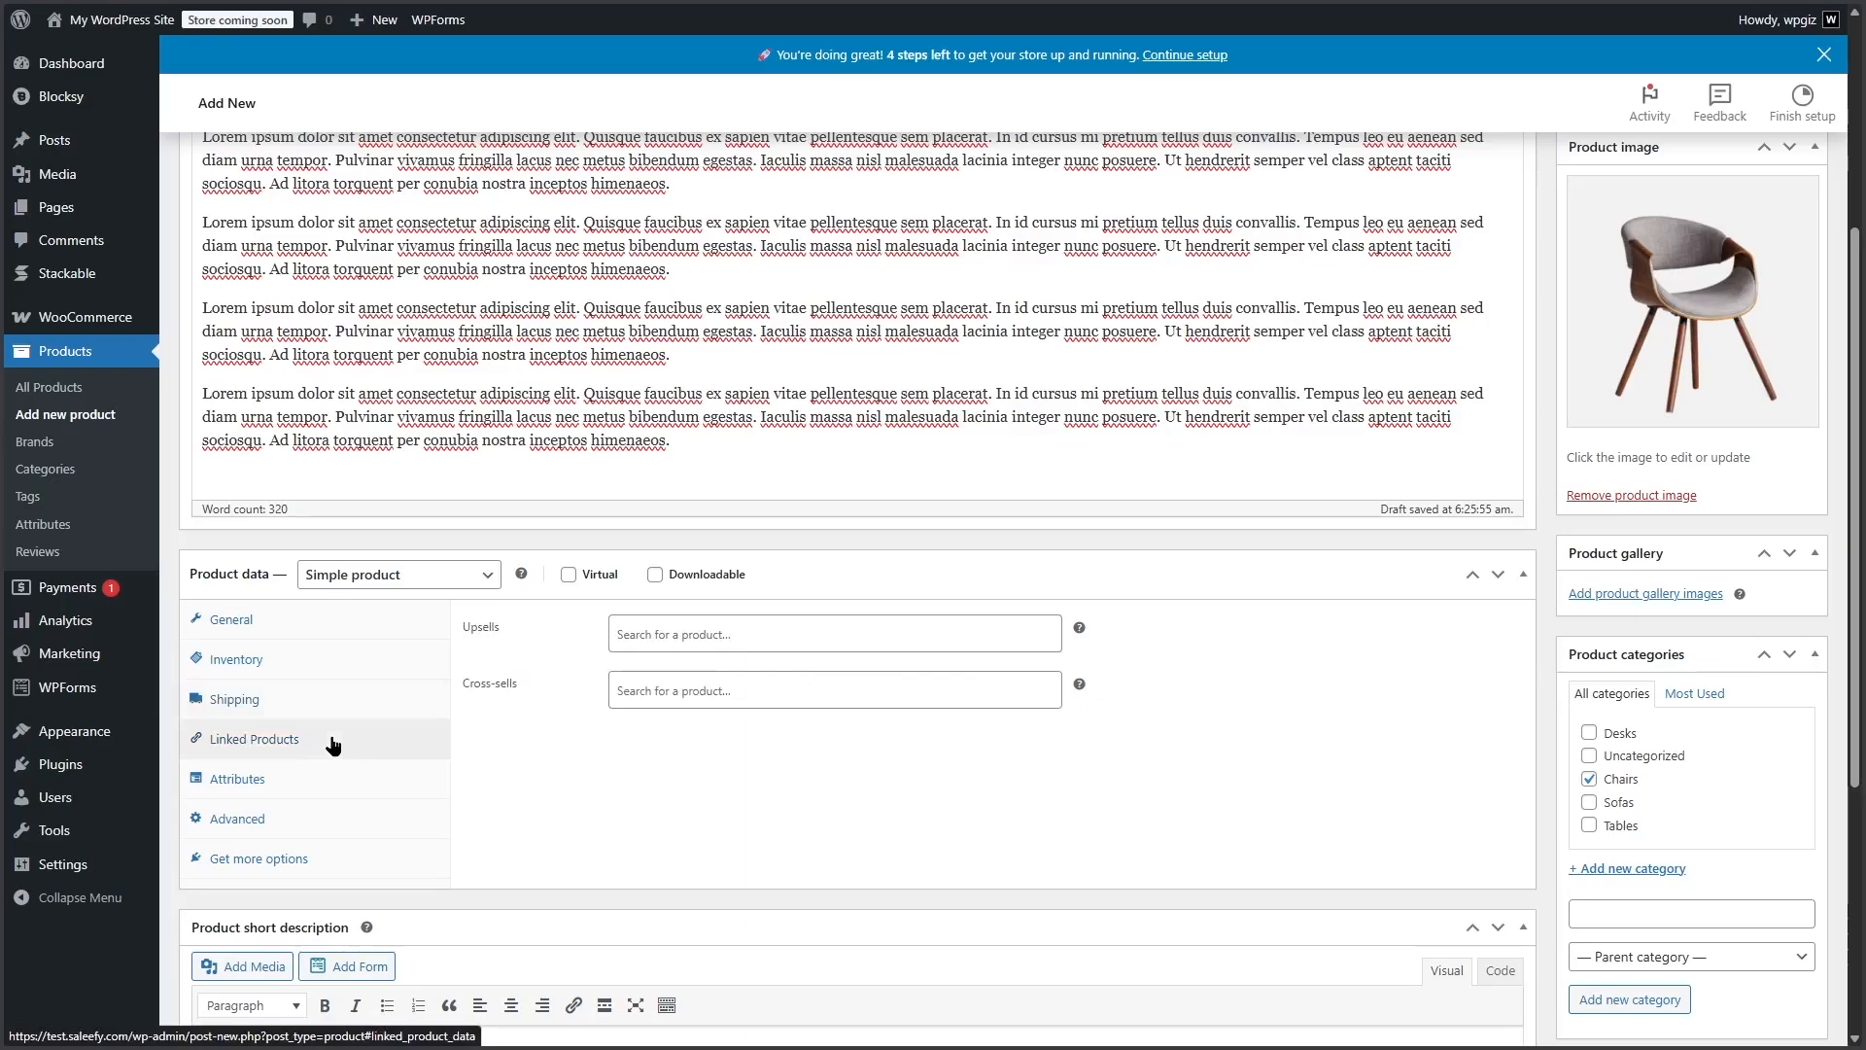
pyautogui.click(683, 632)
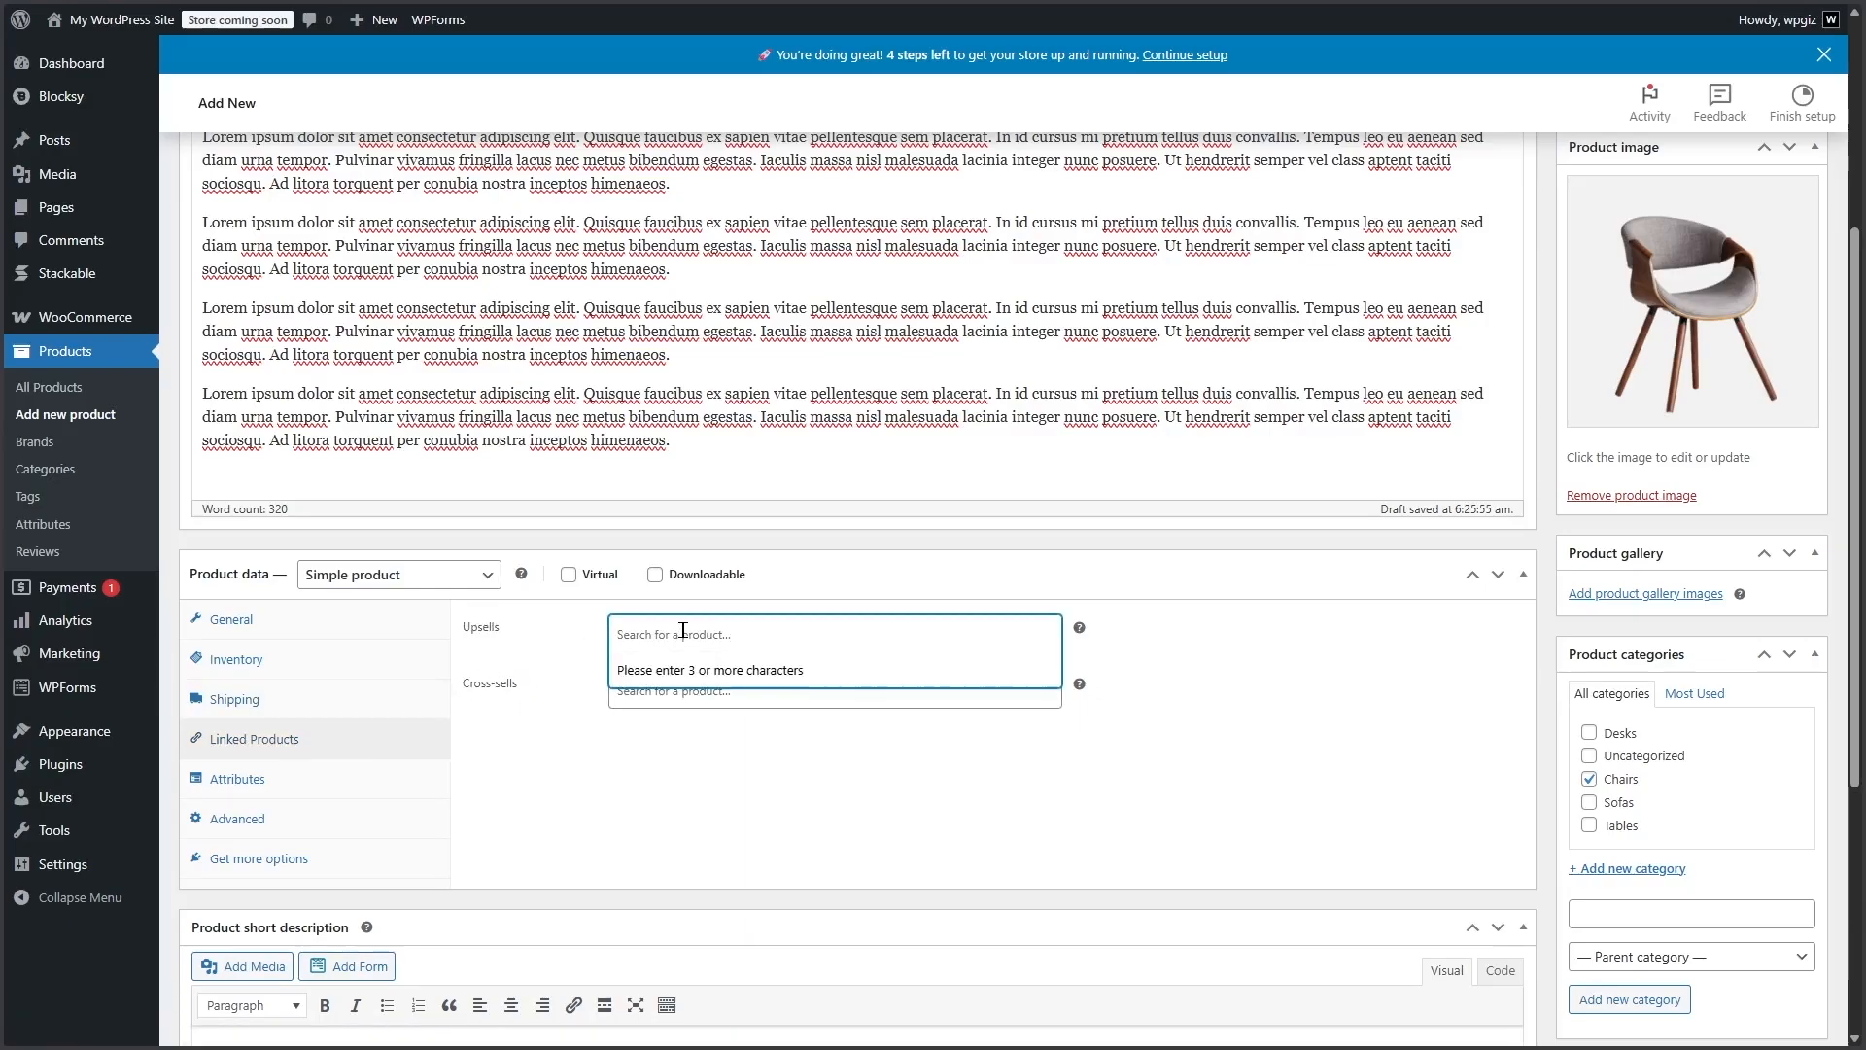
pyautogui.click(673, 700)
pyautogui.click(659, 628)
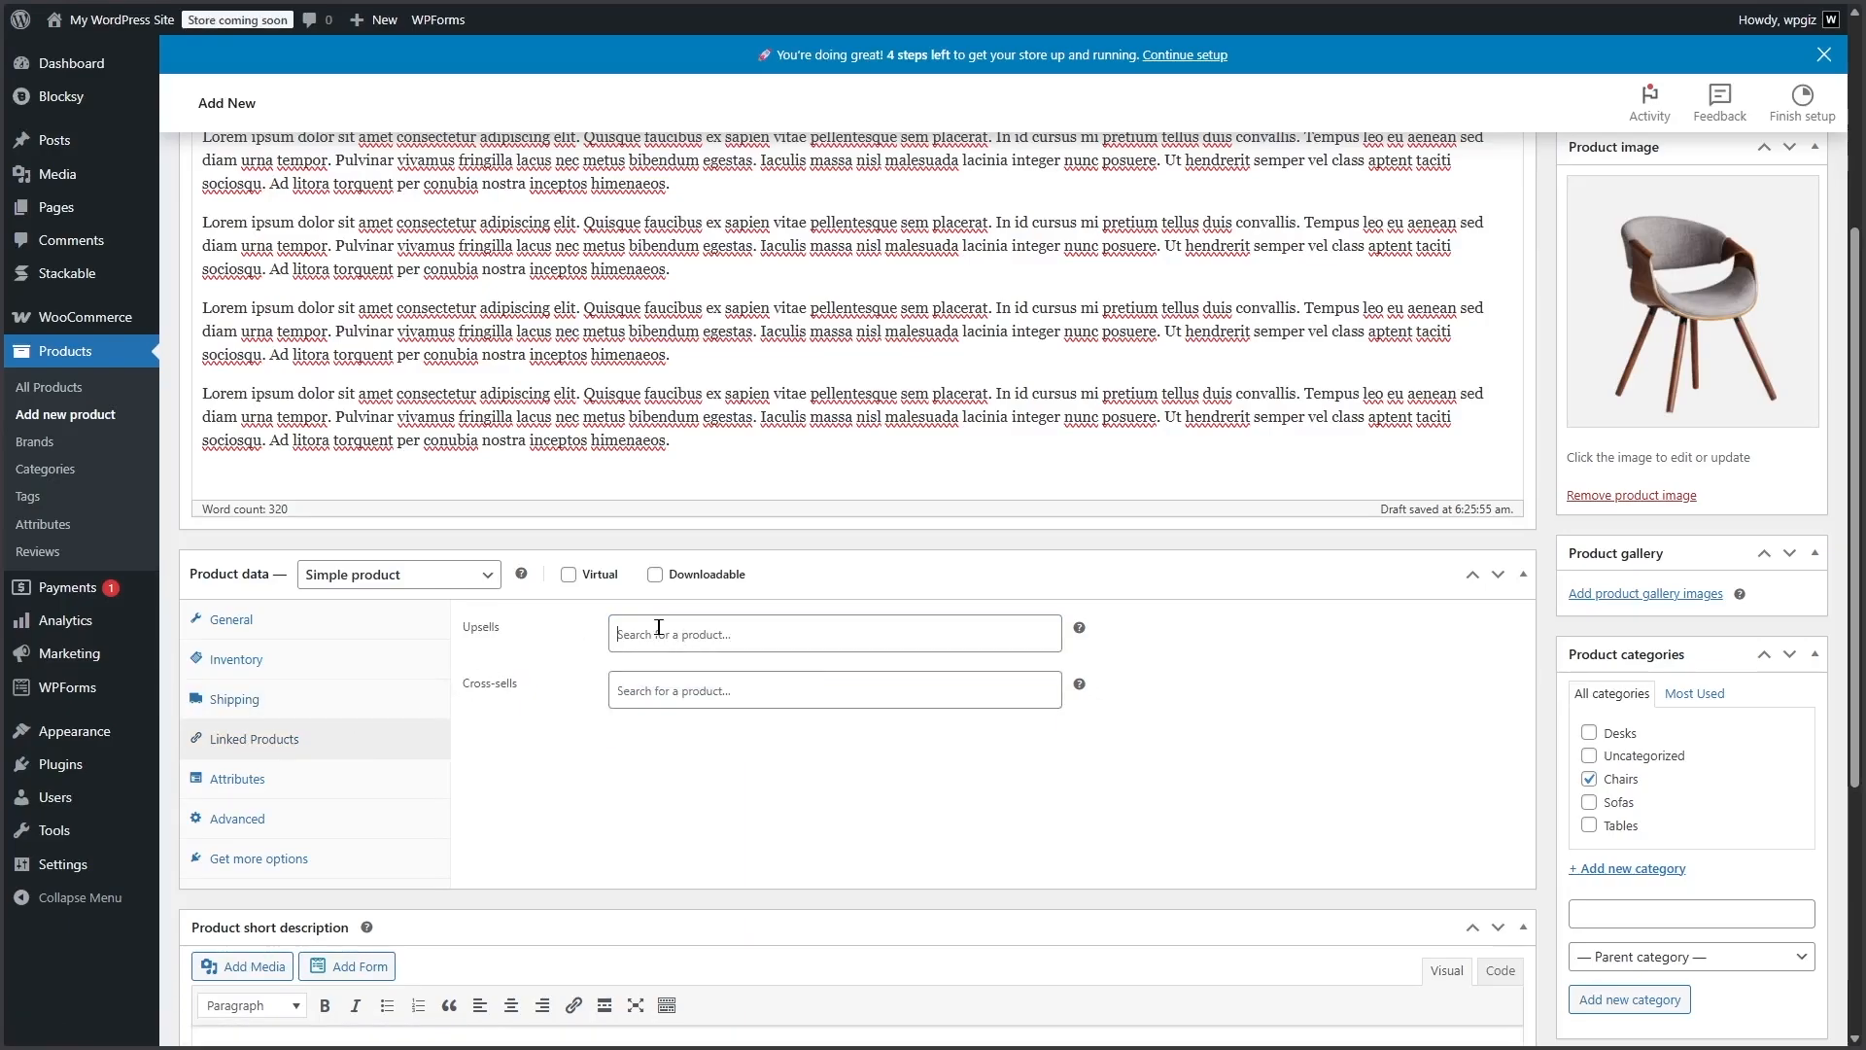
pyautogui.write('chair')
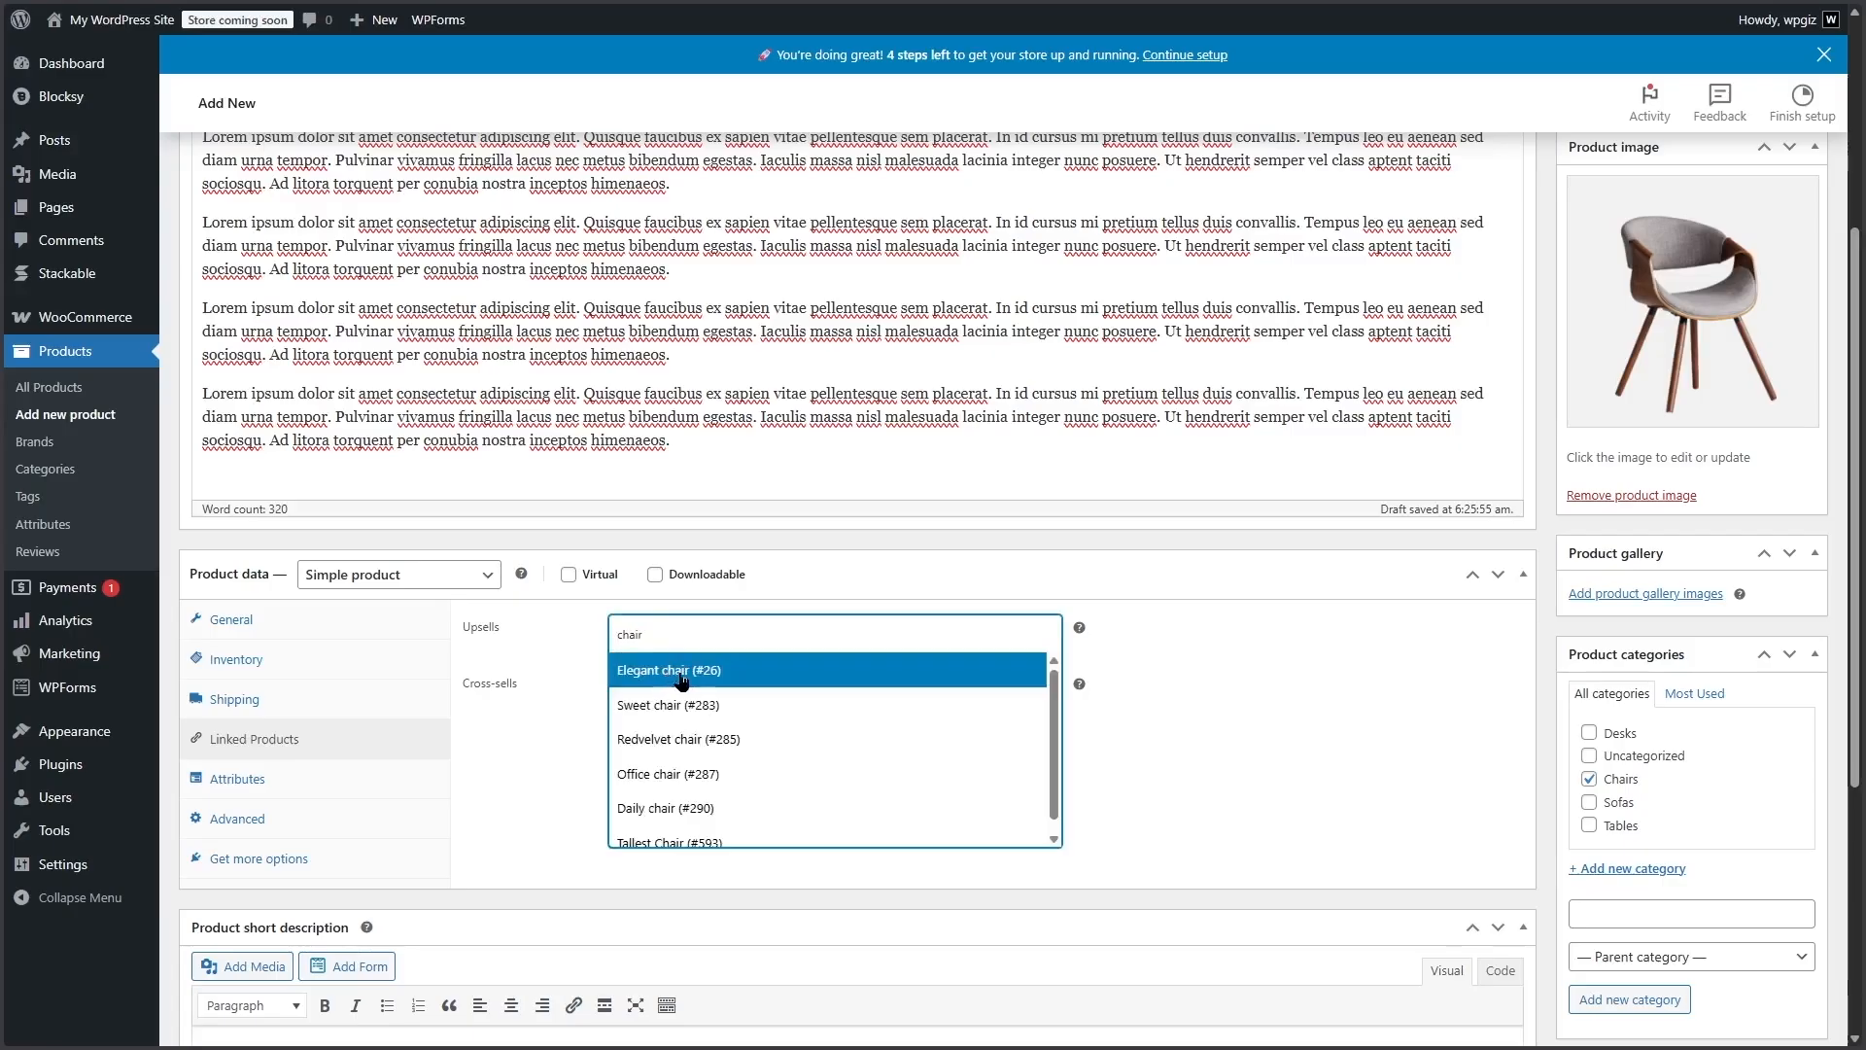
pyautogui.click(681, 679)
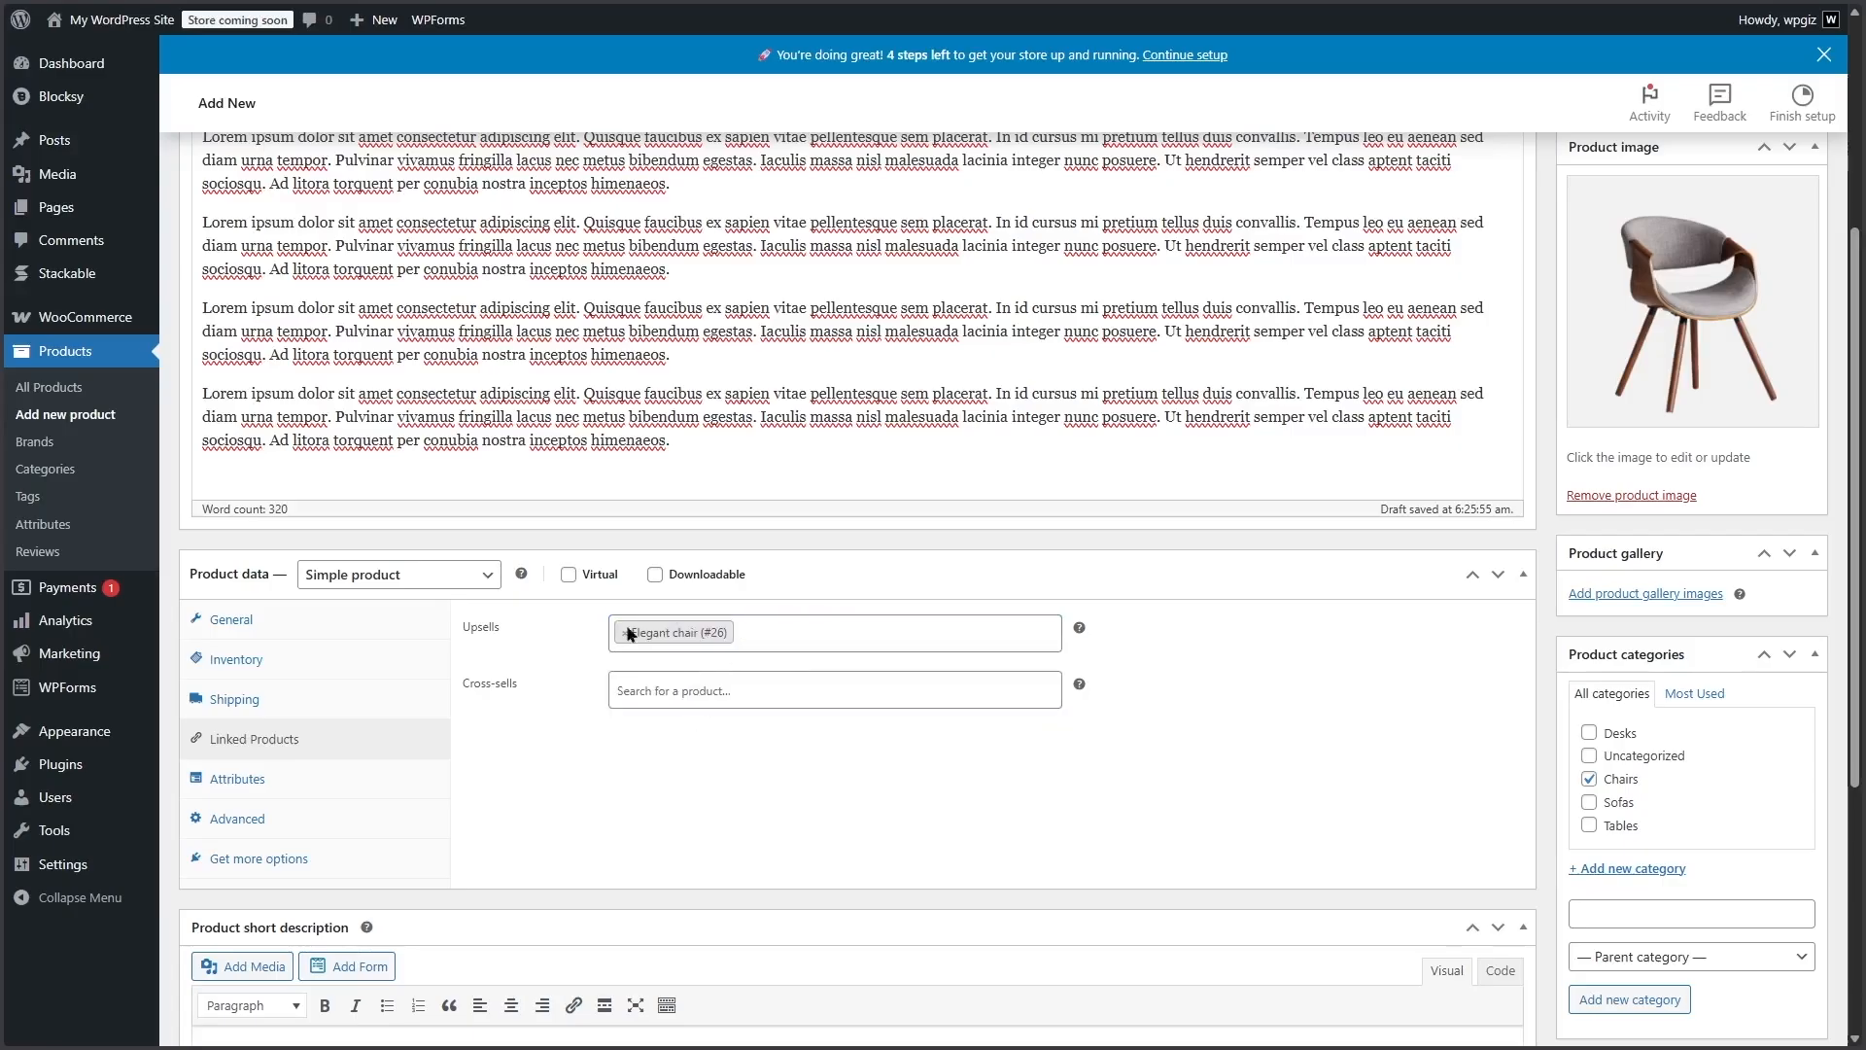
# Check the product's attribute and advanced settings, and publish the Modern Chair product.
pyautogui.click(256, 785)
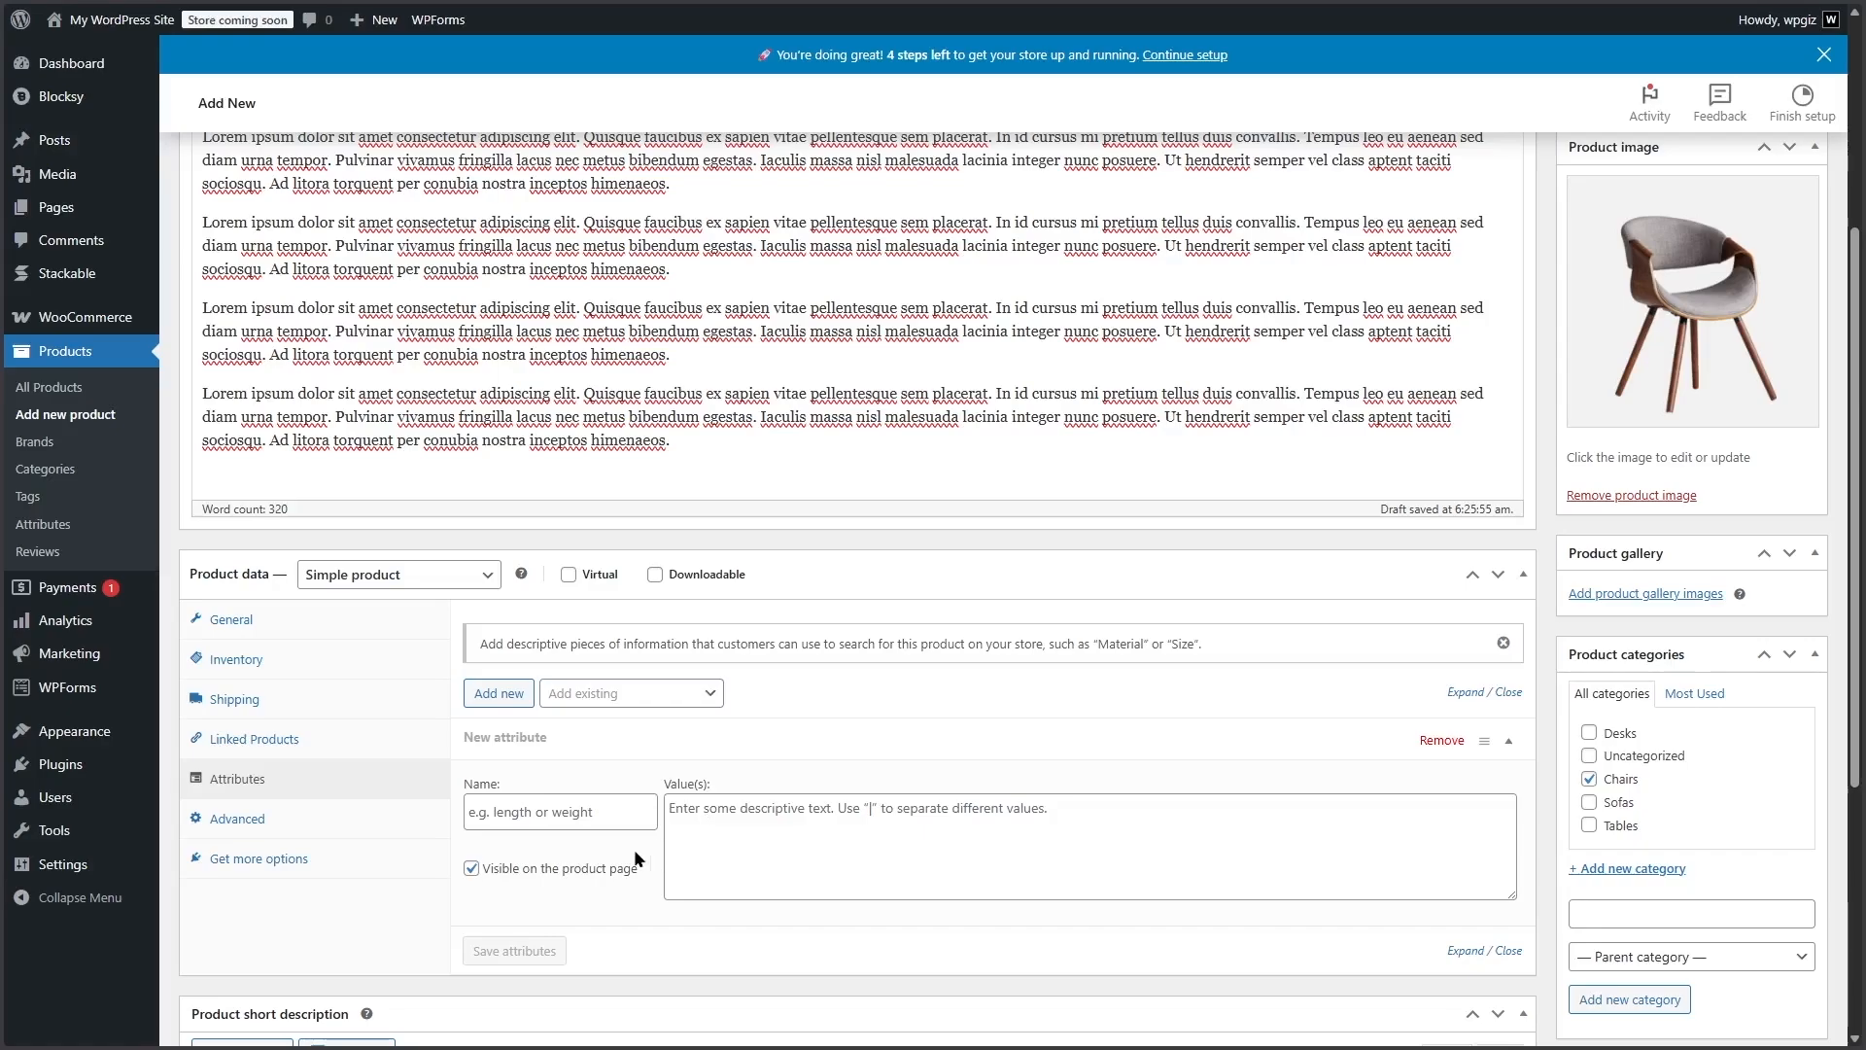
pyautogui.click(344, 834)
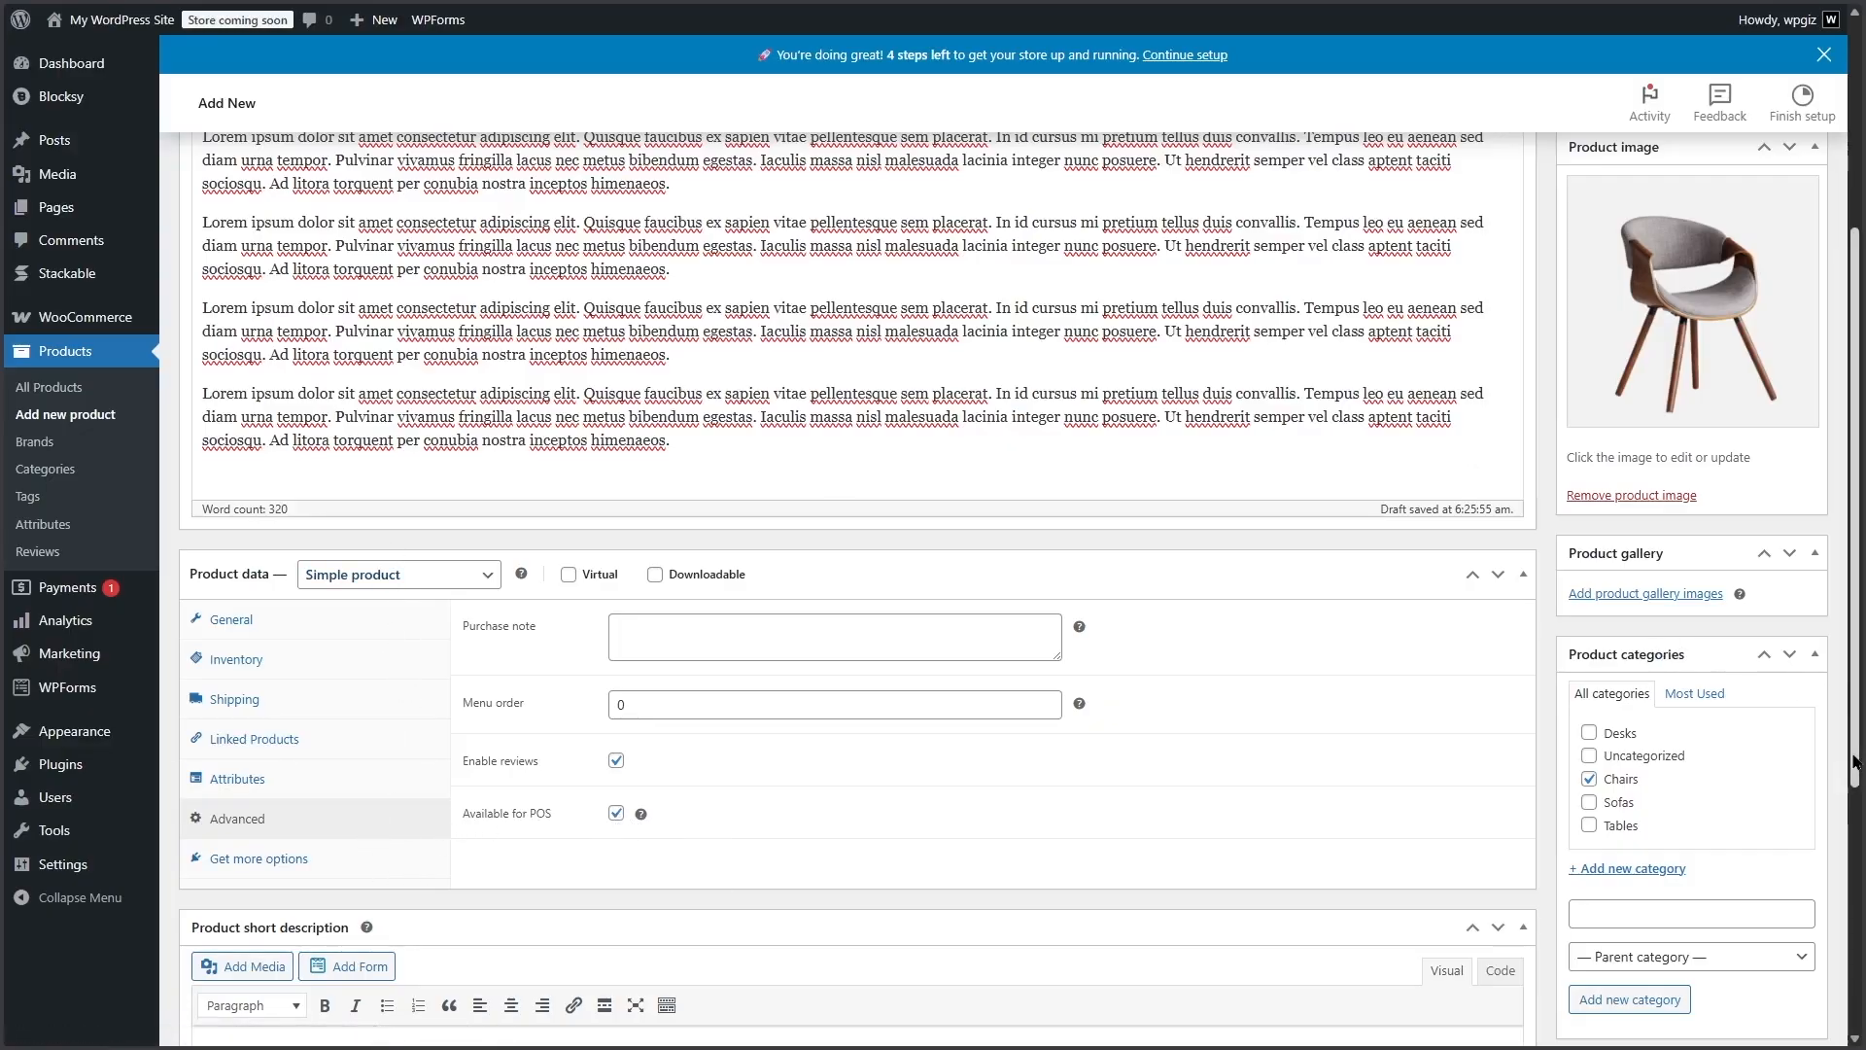
pyautogui.scroll(4, 1853, 762)
pyautogui.click(1785, 466)
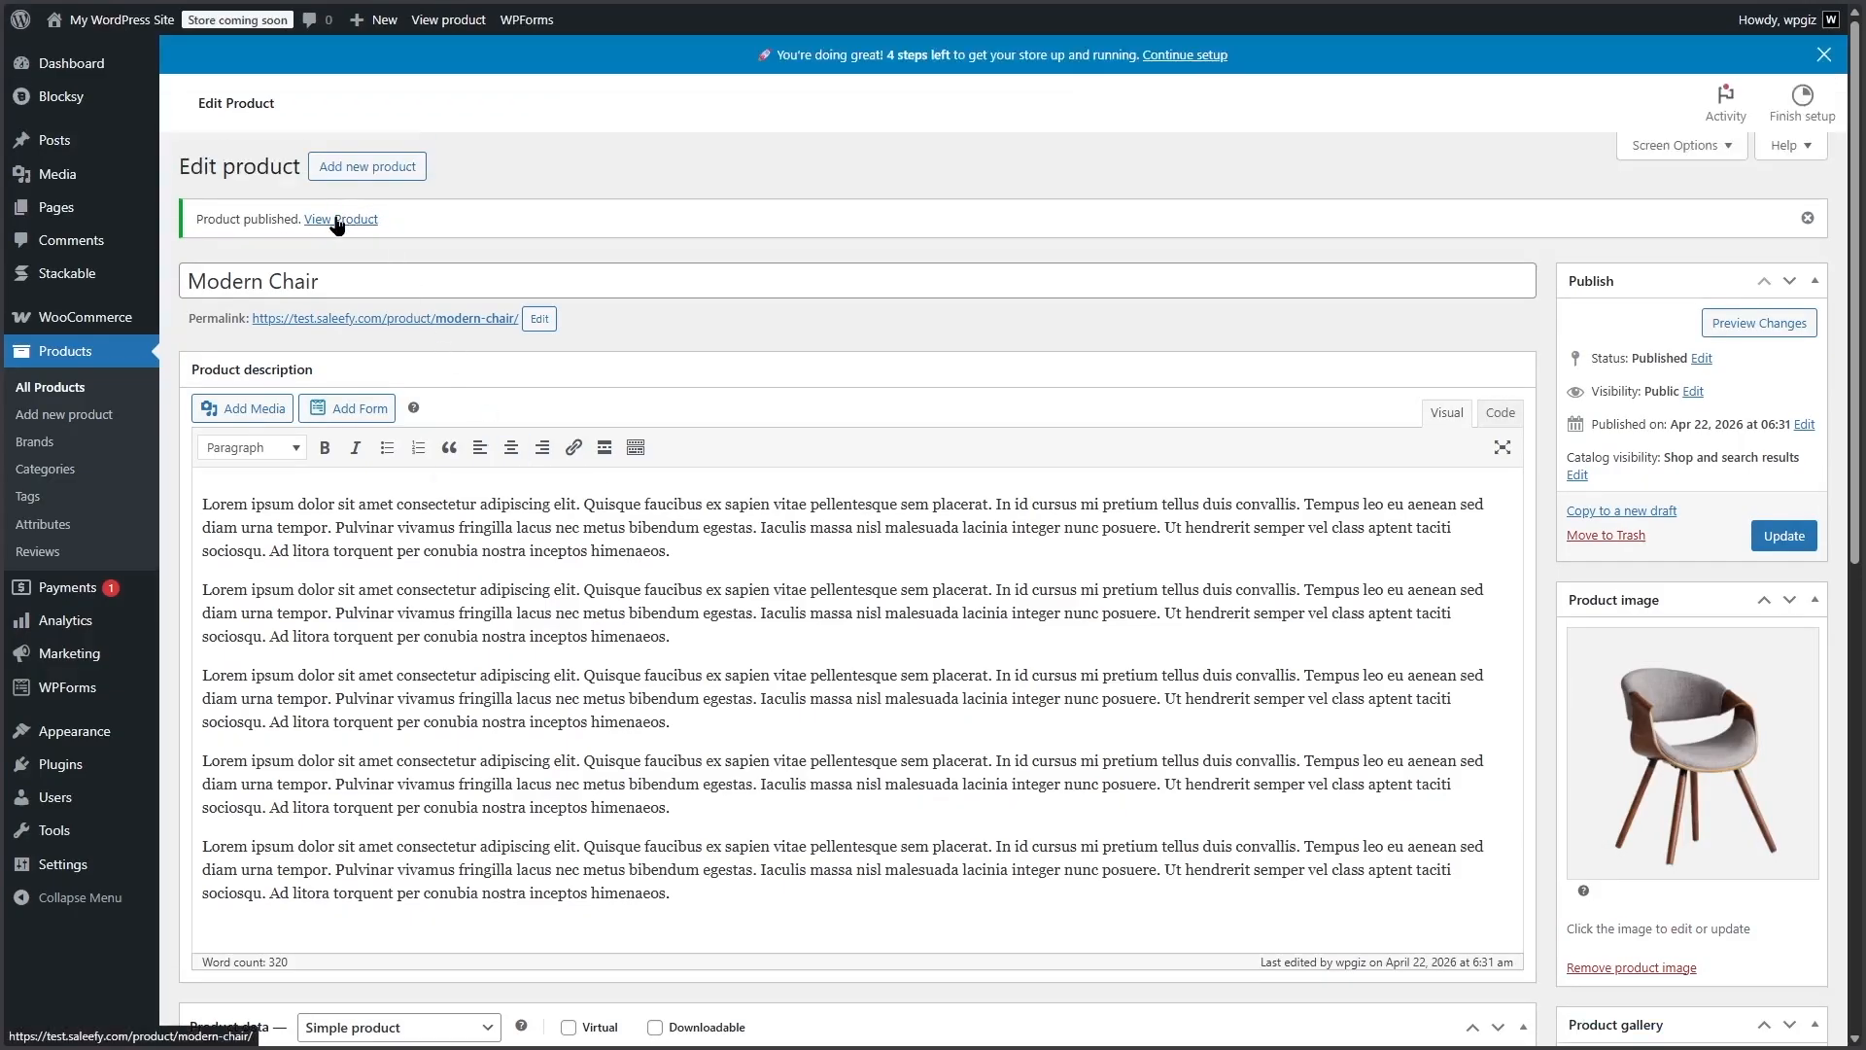
# View the published Modern Chair page in the store and examine its upsell and related products.
pyautogui.click(337, 222)
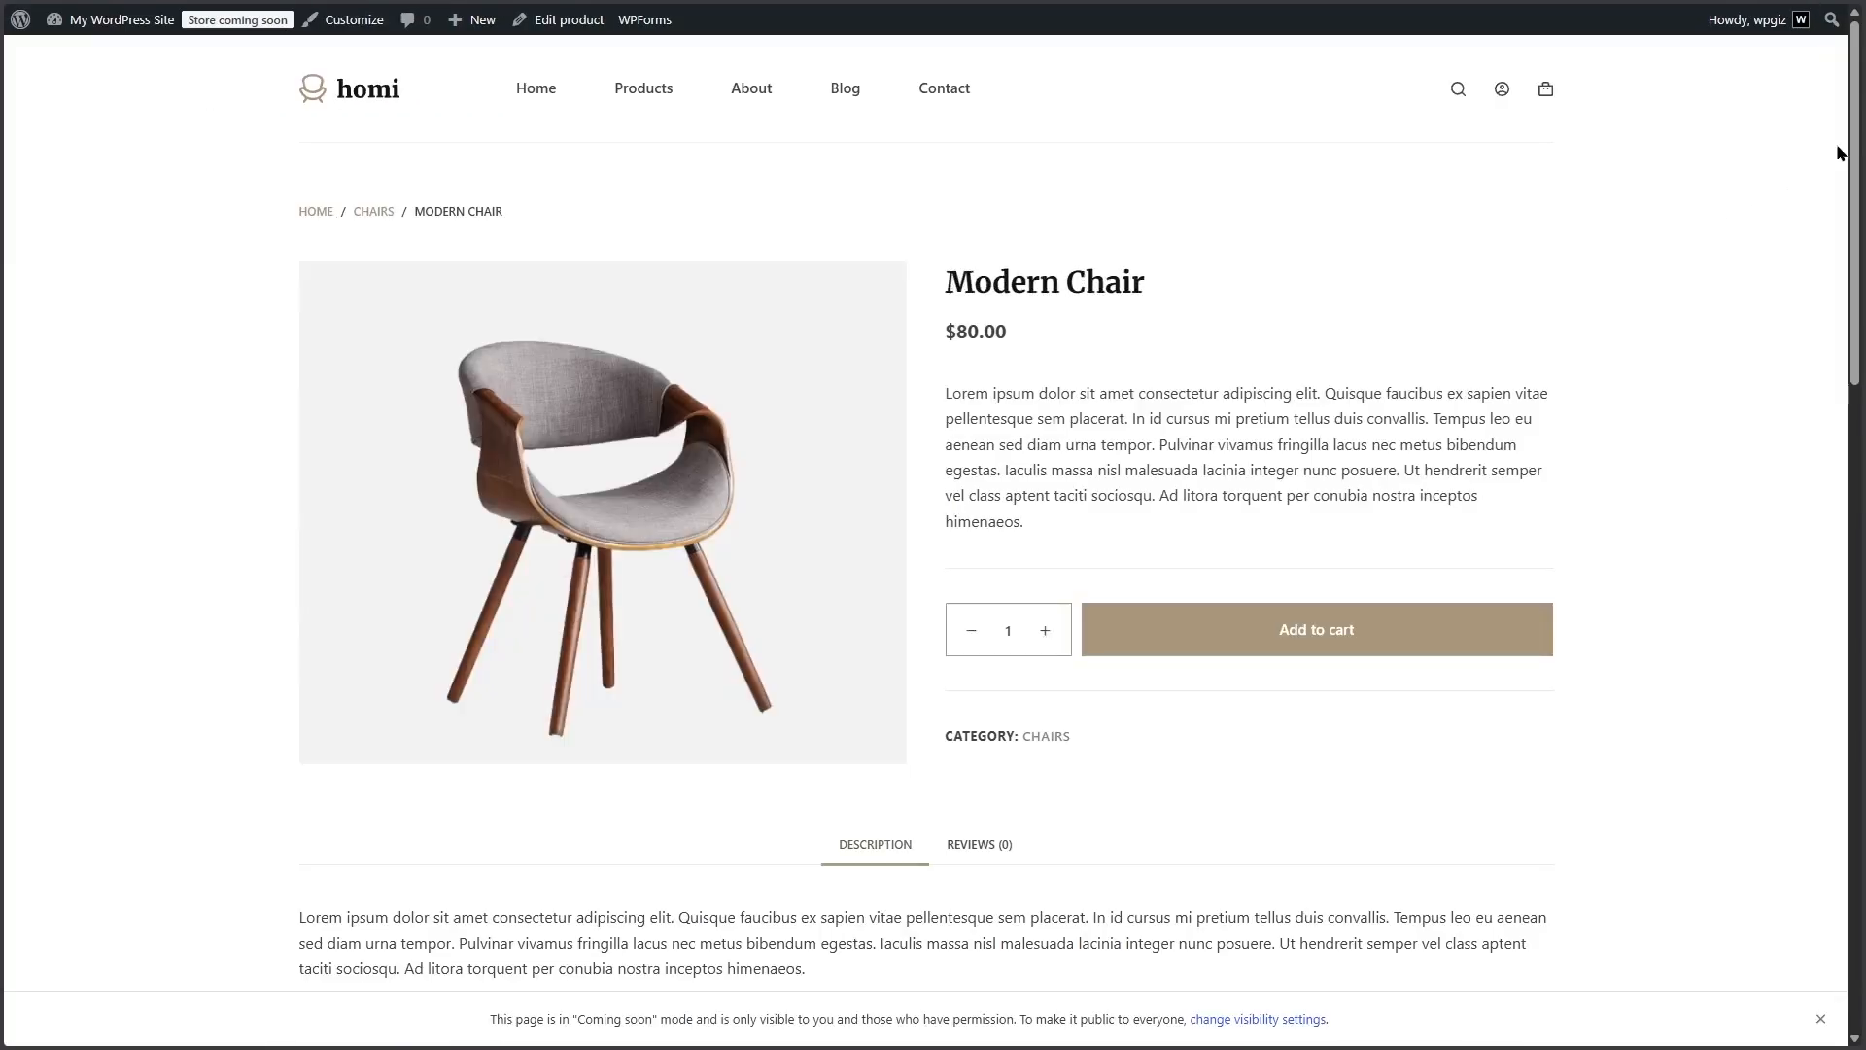
pyautogui.moveTo(1854, 152); pyautogui.dragTo(1854, 508)
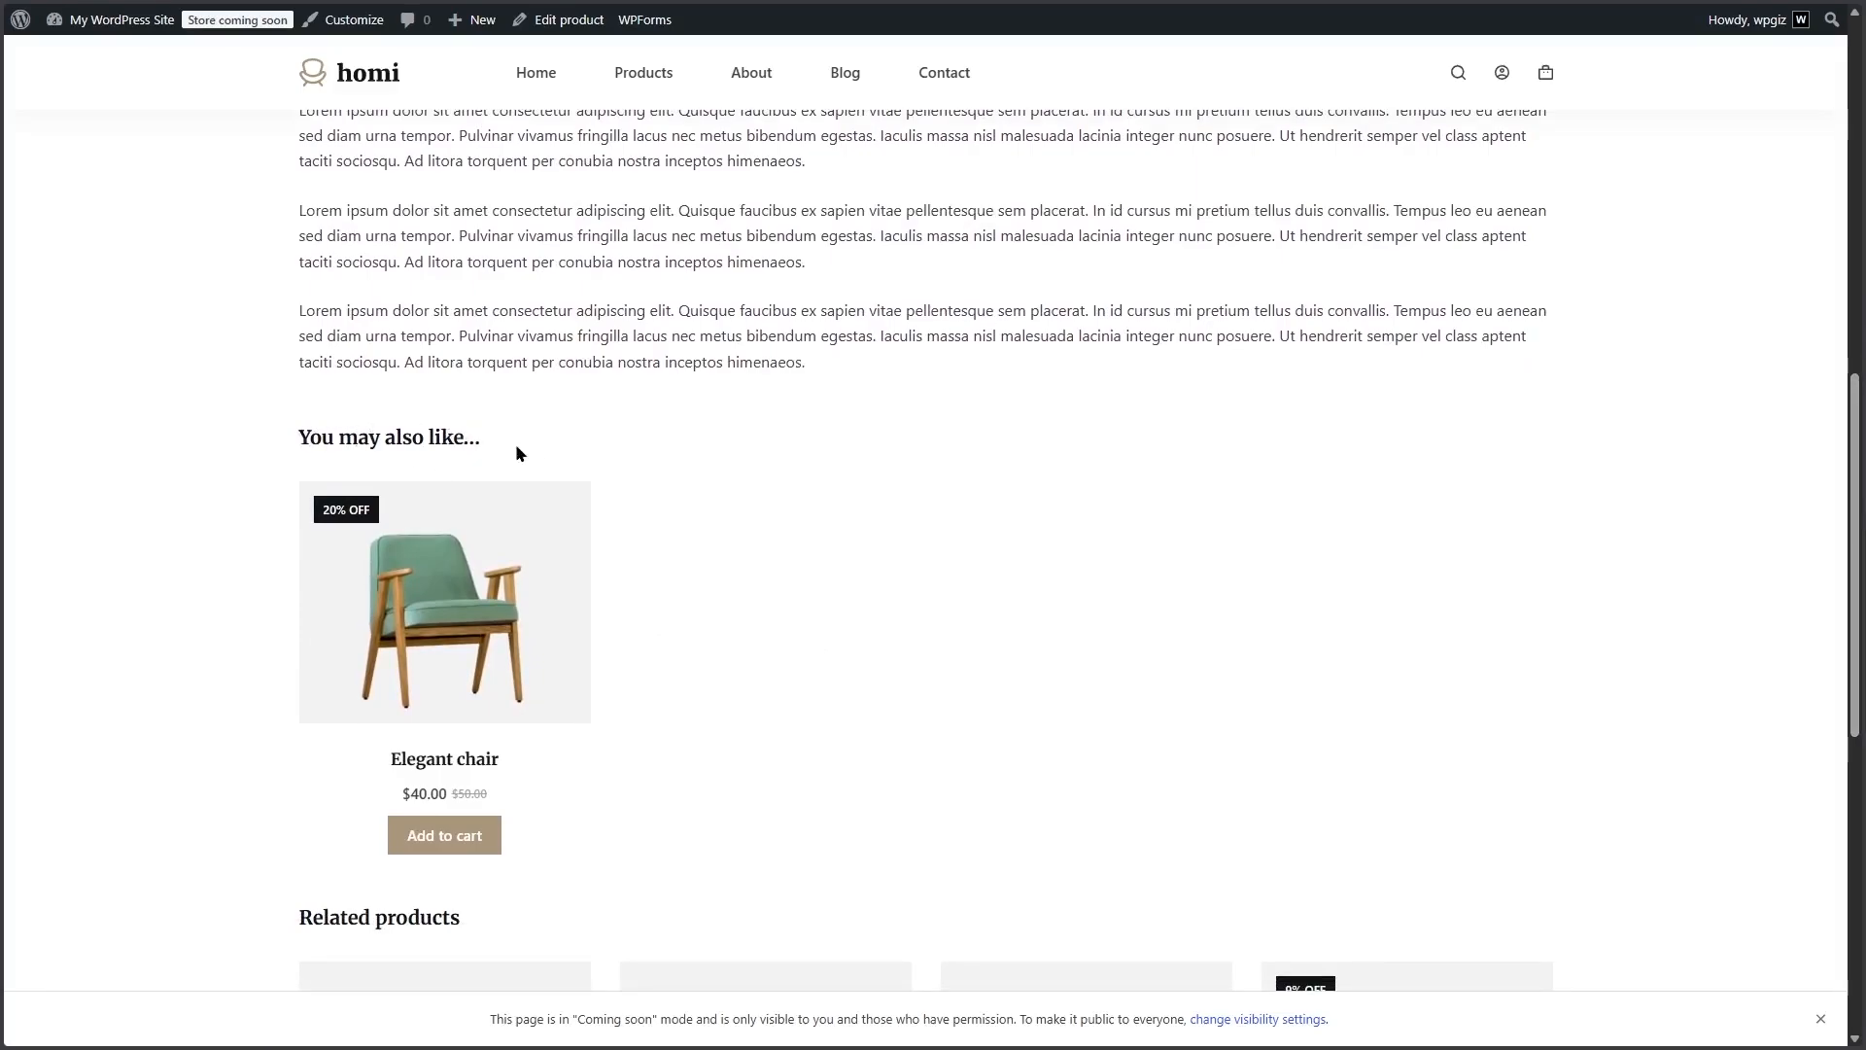
pyautogui.moveTo(1859, 547); pyautogui.dragTo(1855, 676)
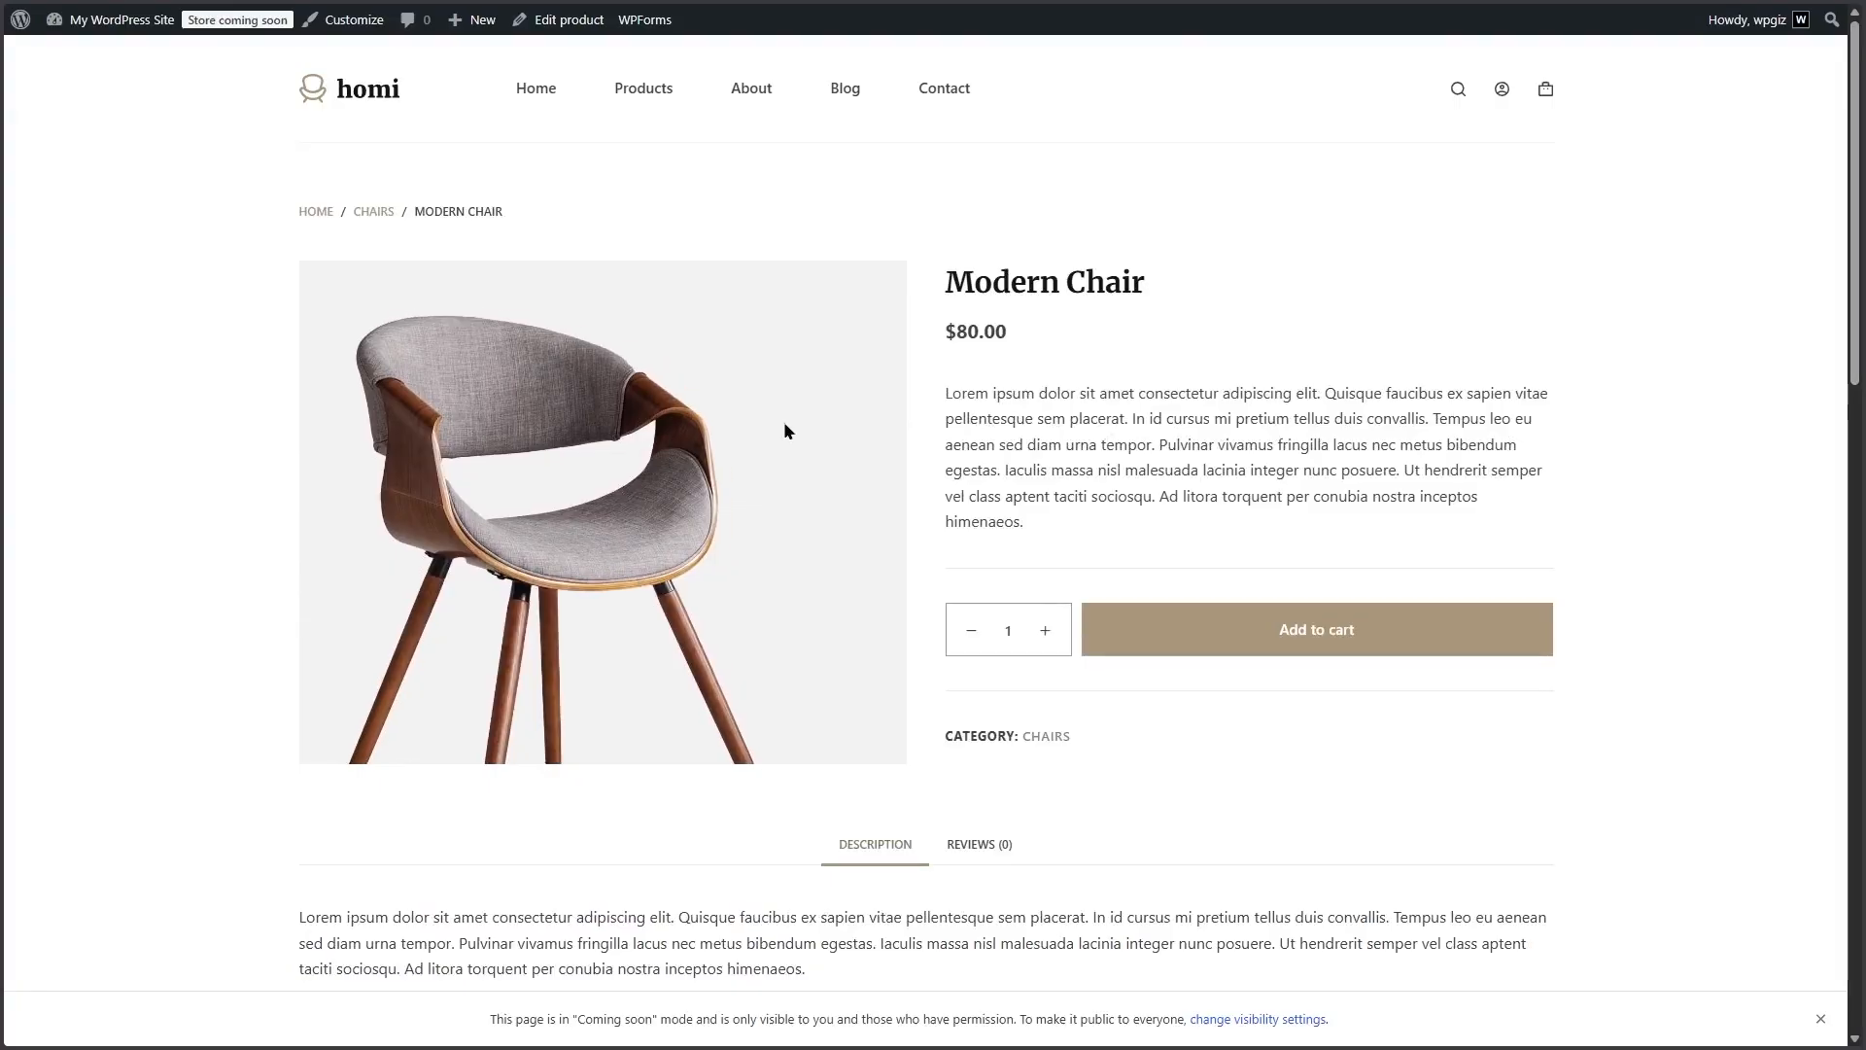
# Start a new product named Modern Sofa and paste the copied lorem ipsum paragraphs as its product description.
pyautogui.moveTo(107, 19)
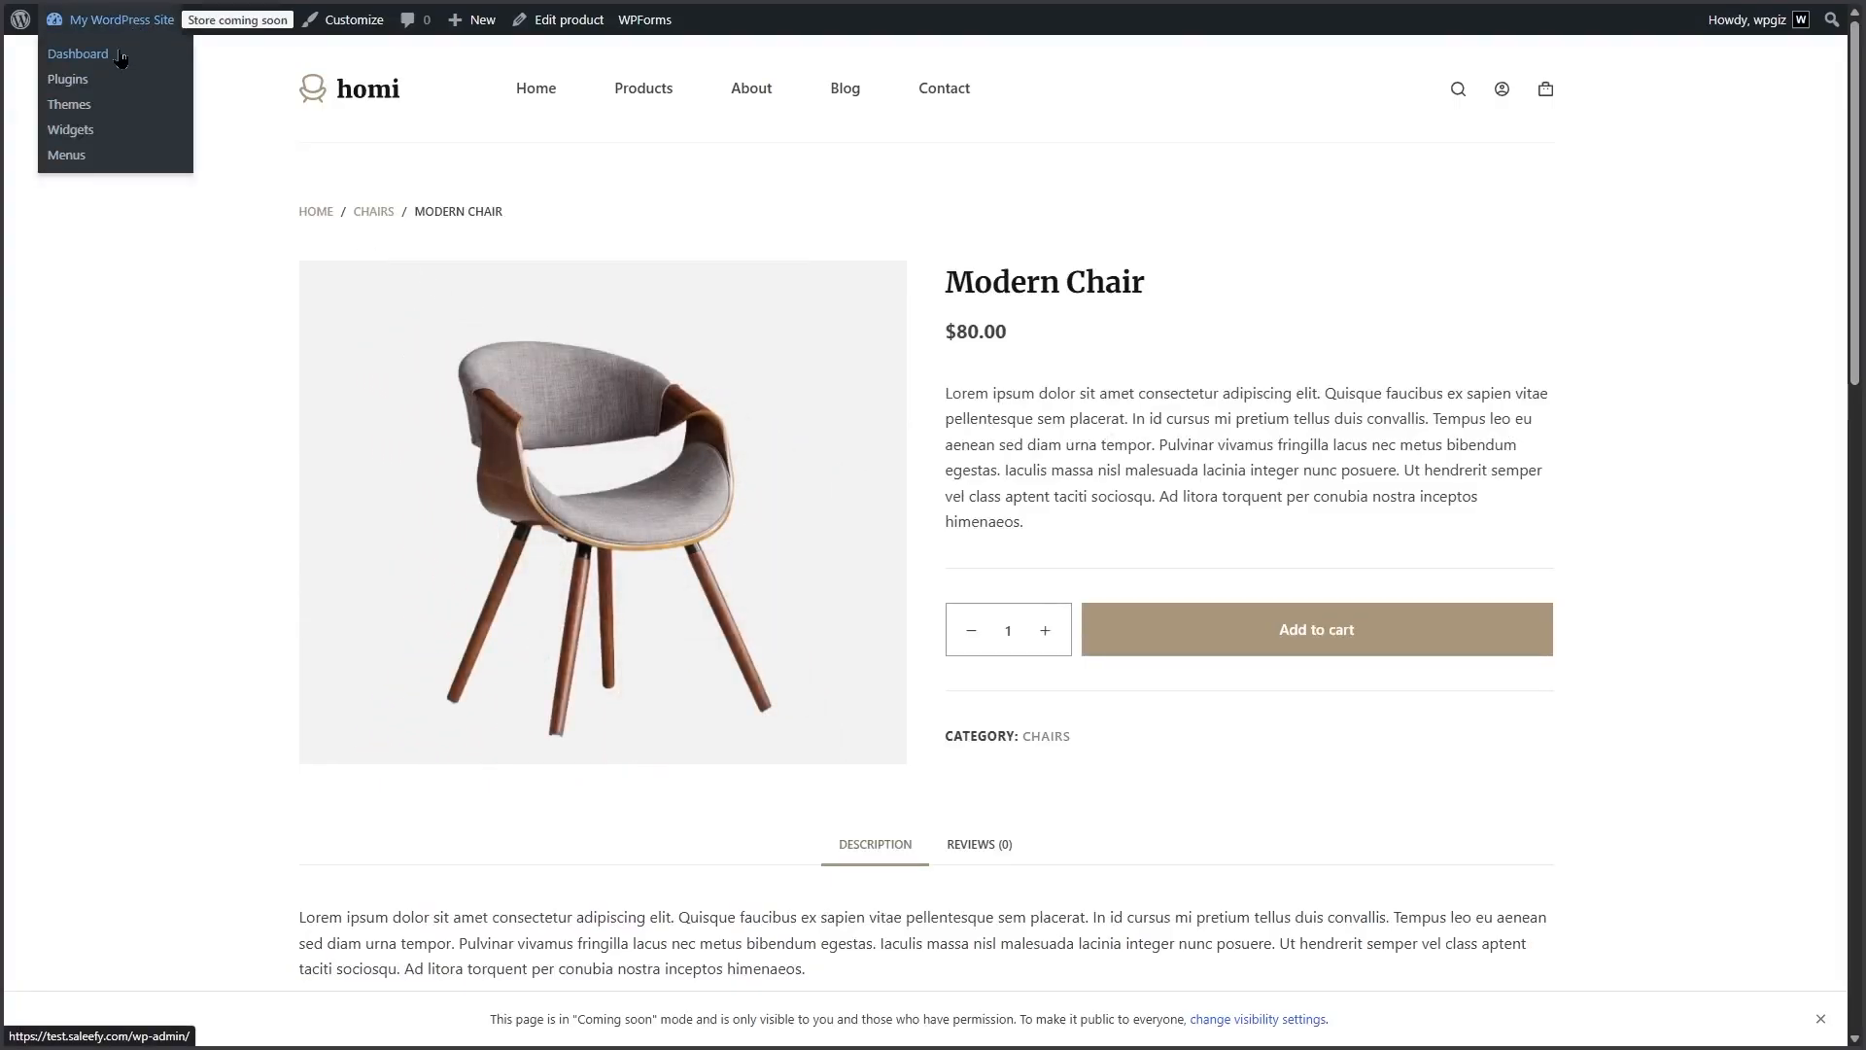
pyautogui.click(120, 58)
pyautogui.moveTo(92, 418)
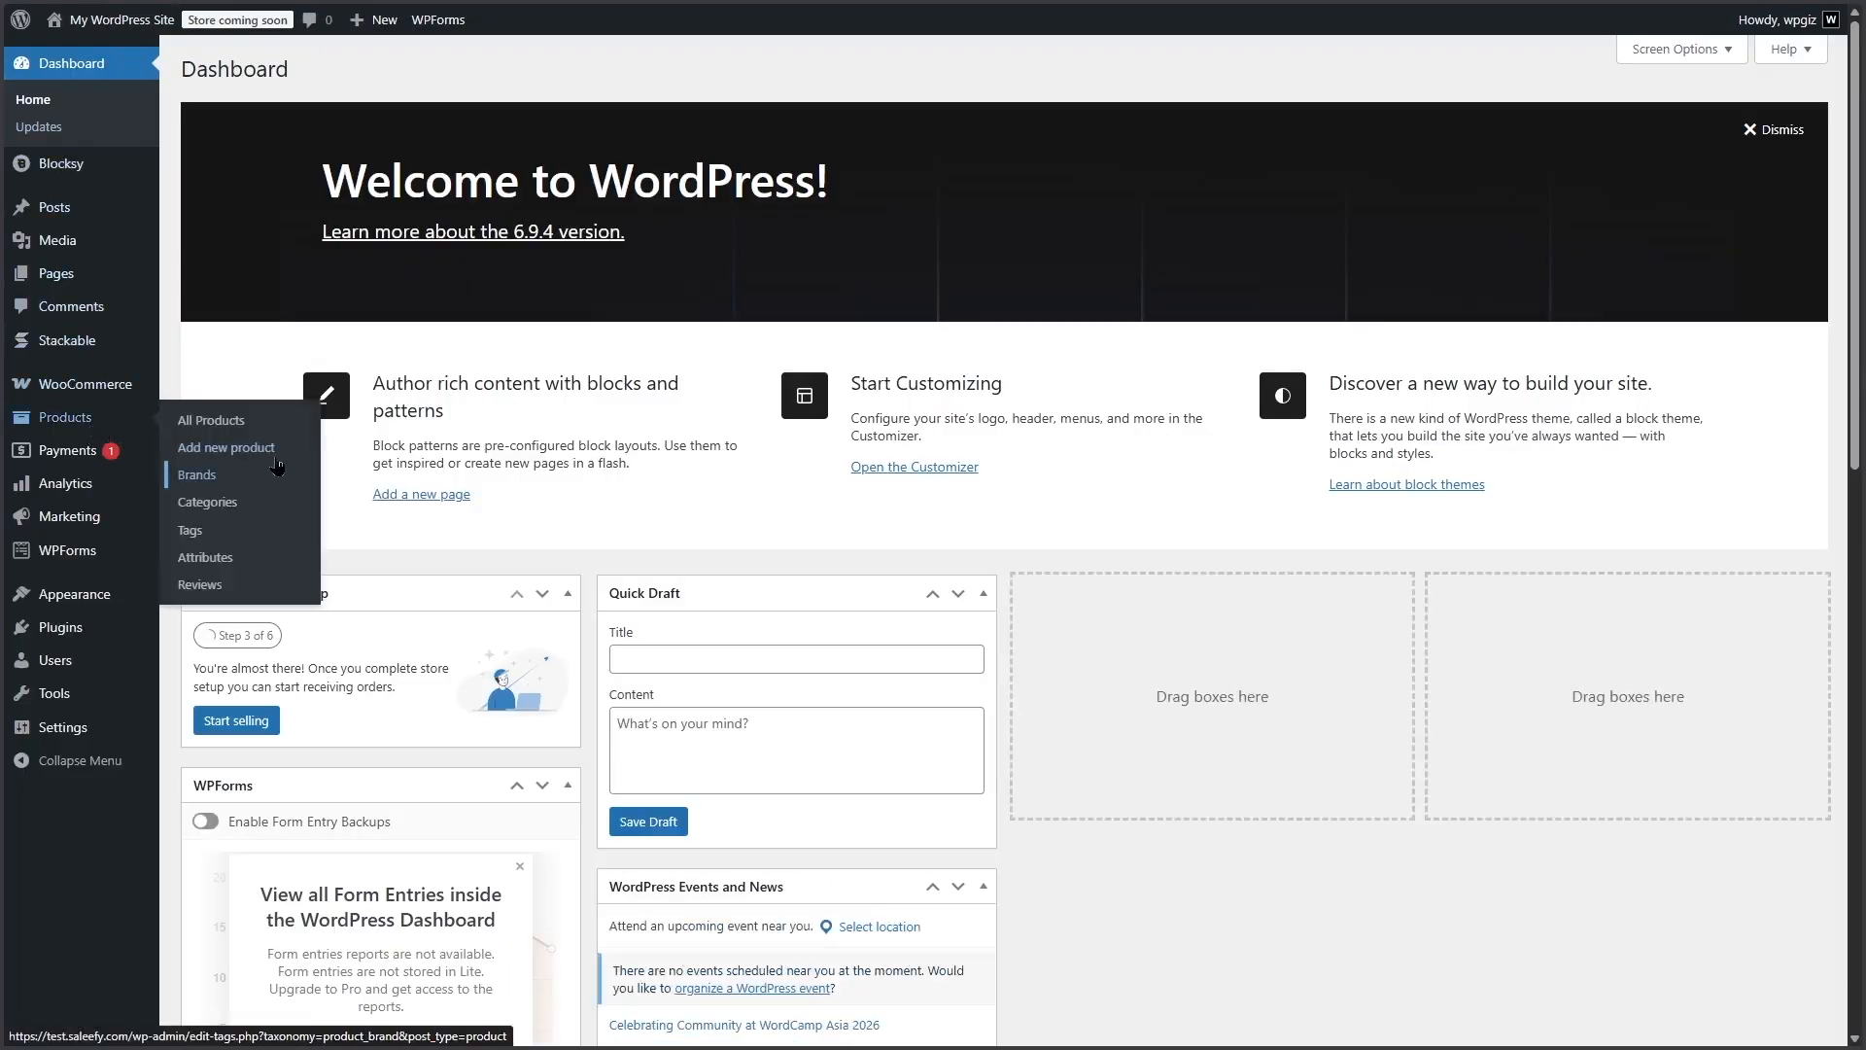
pyautogui.click(276, 452)
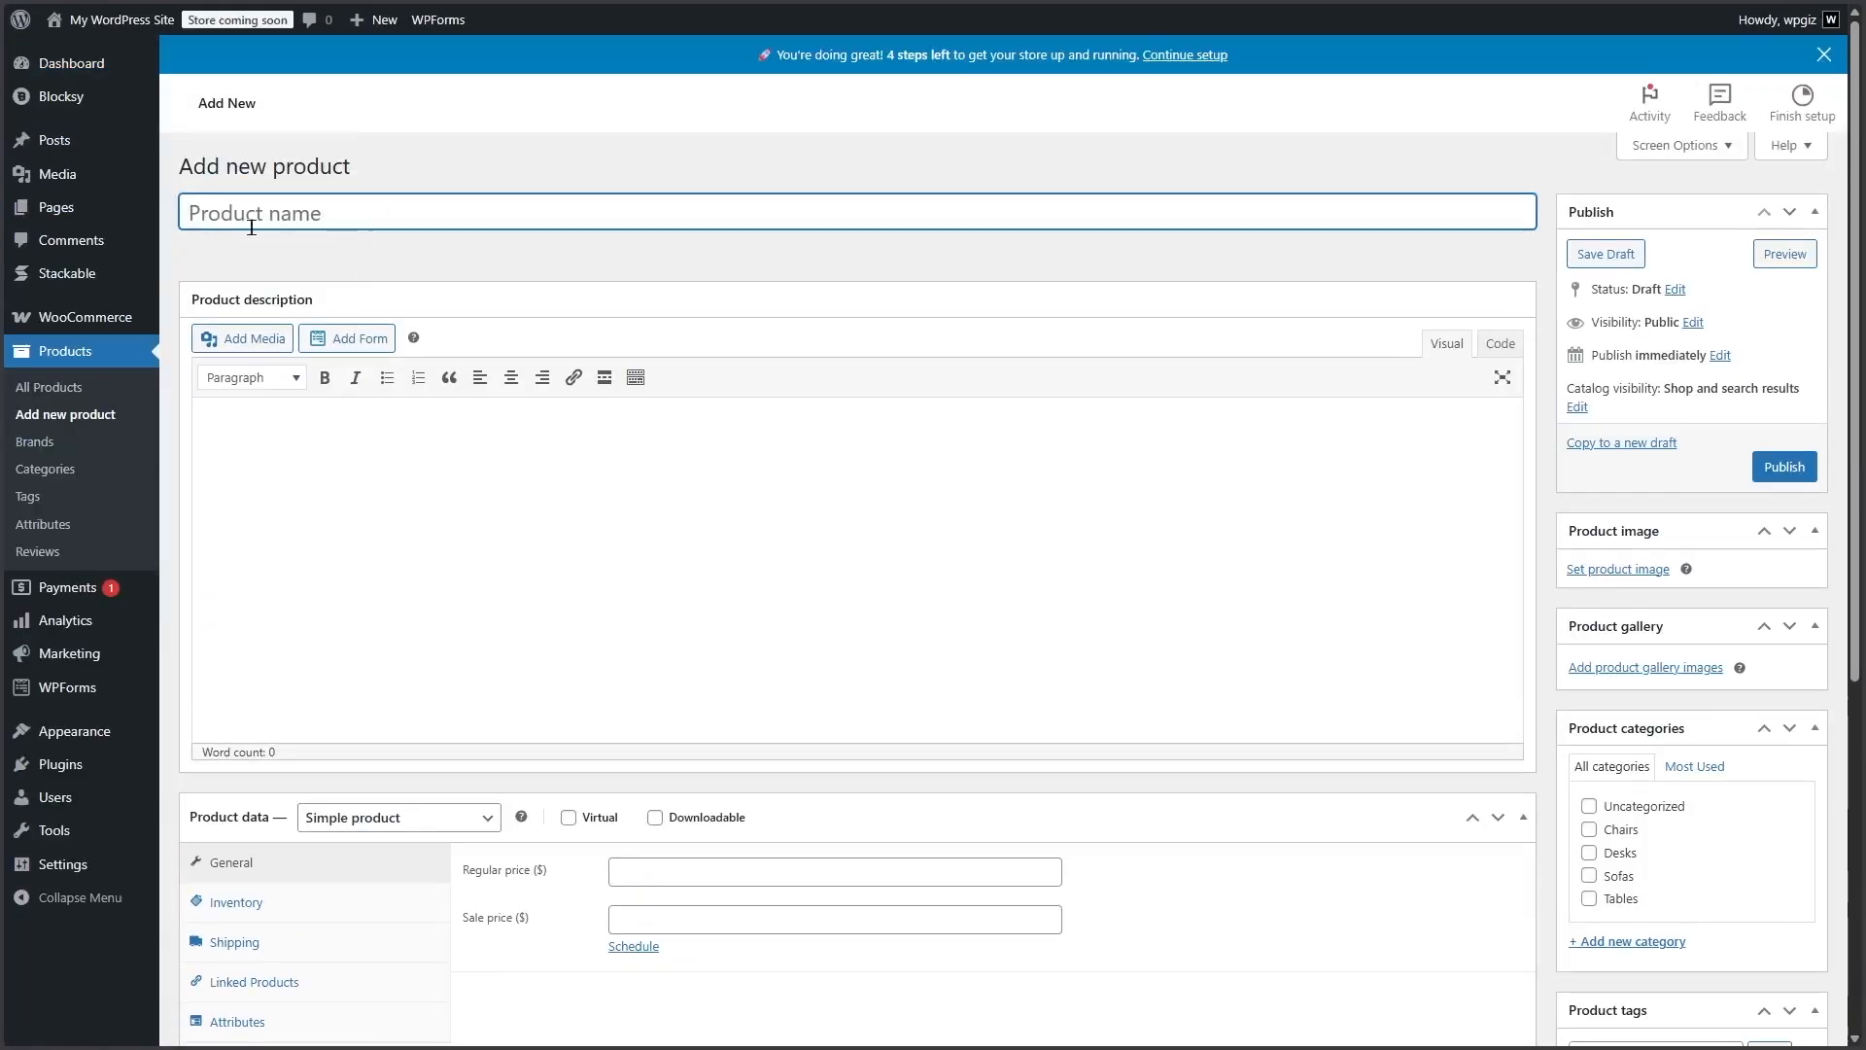
pyautogui.write('Modern Sofa')
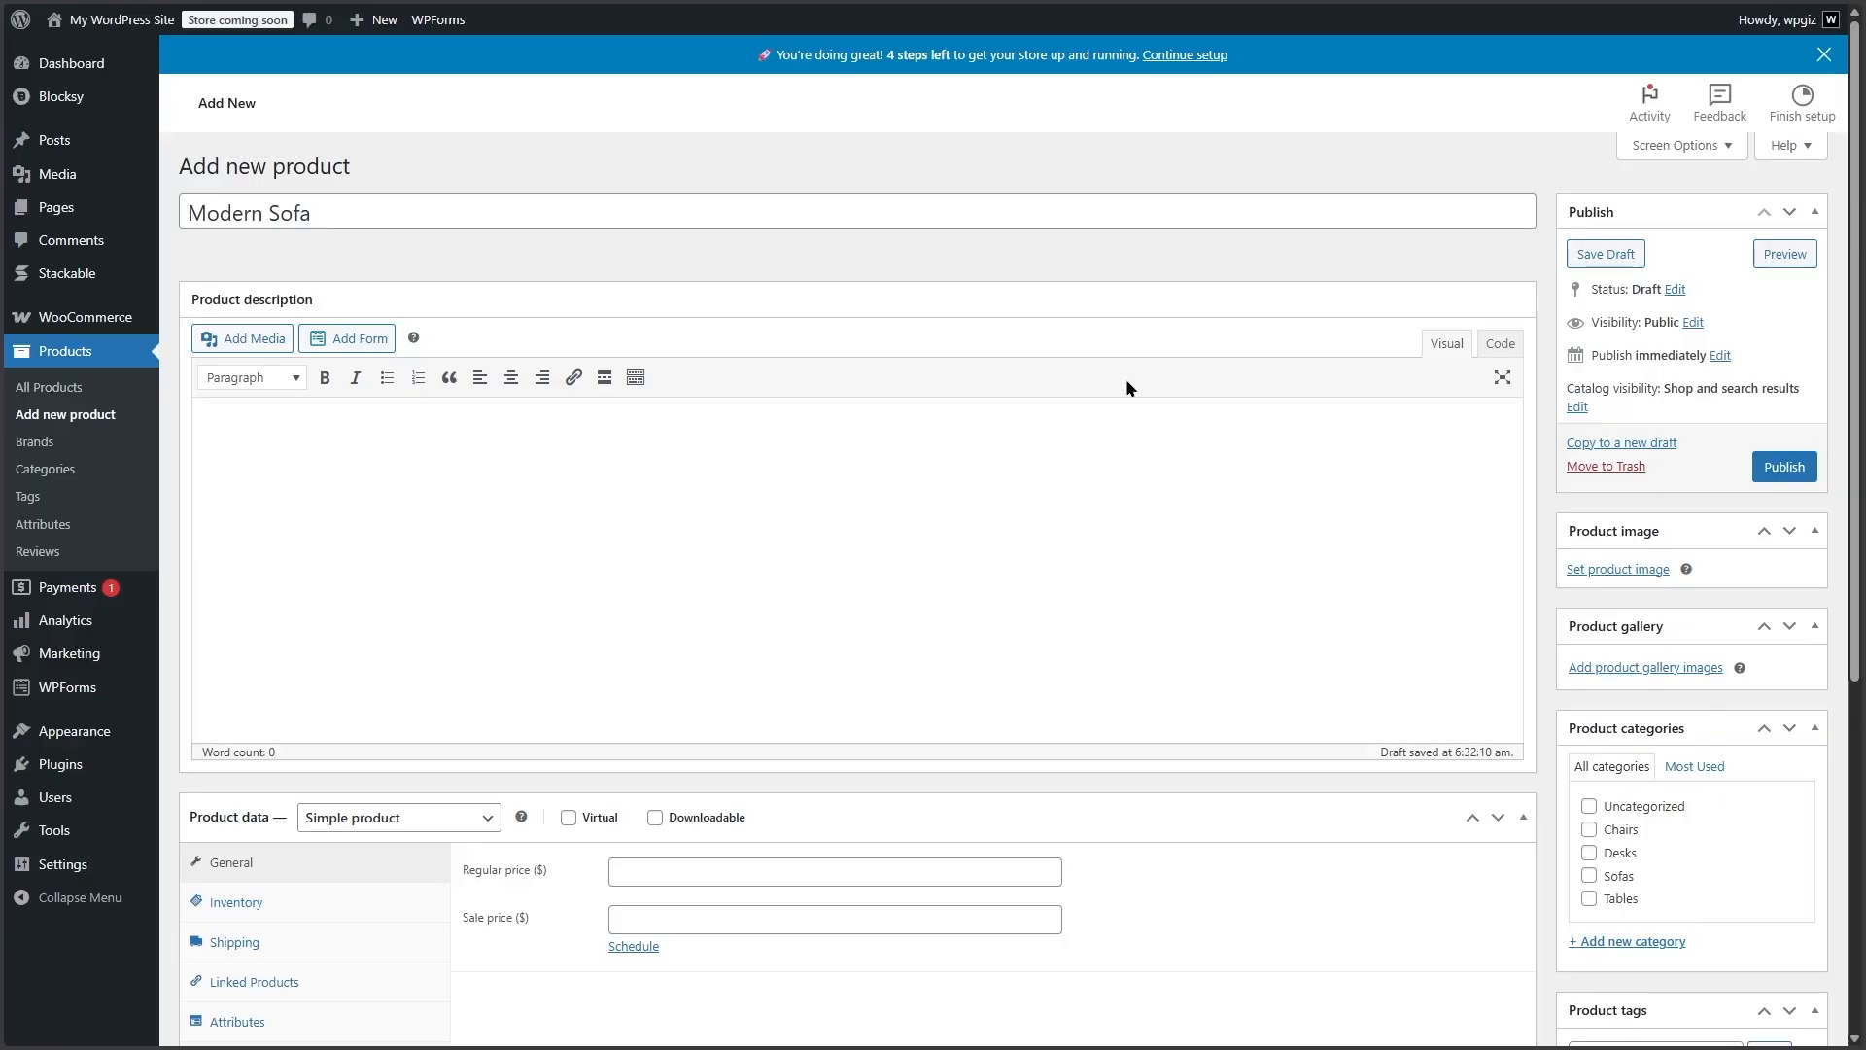
pyautogui.hotkey('ctrl', 'v')
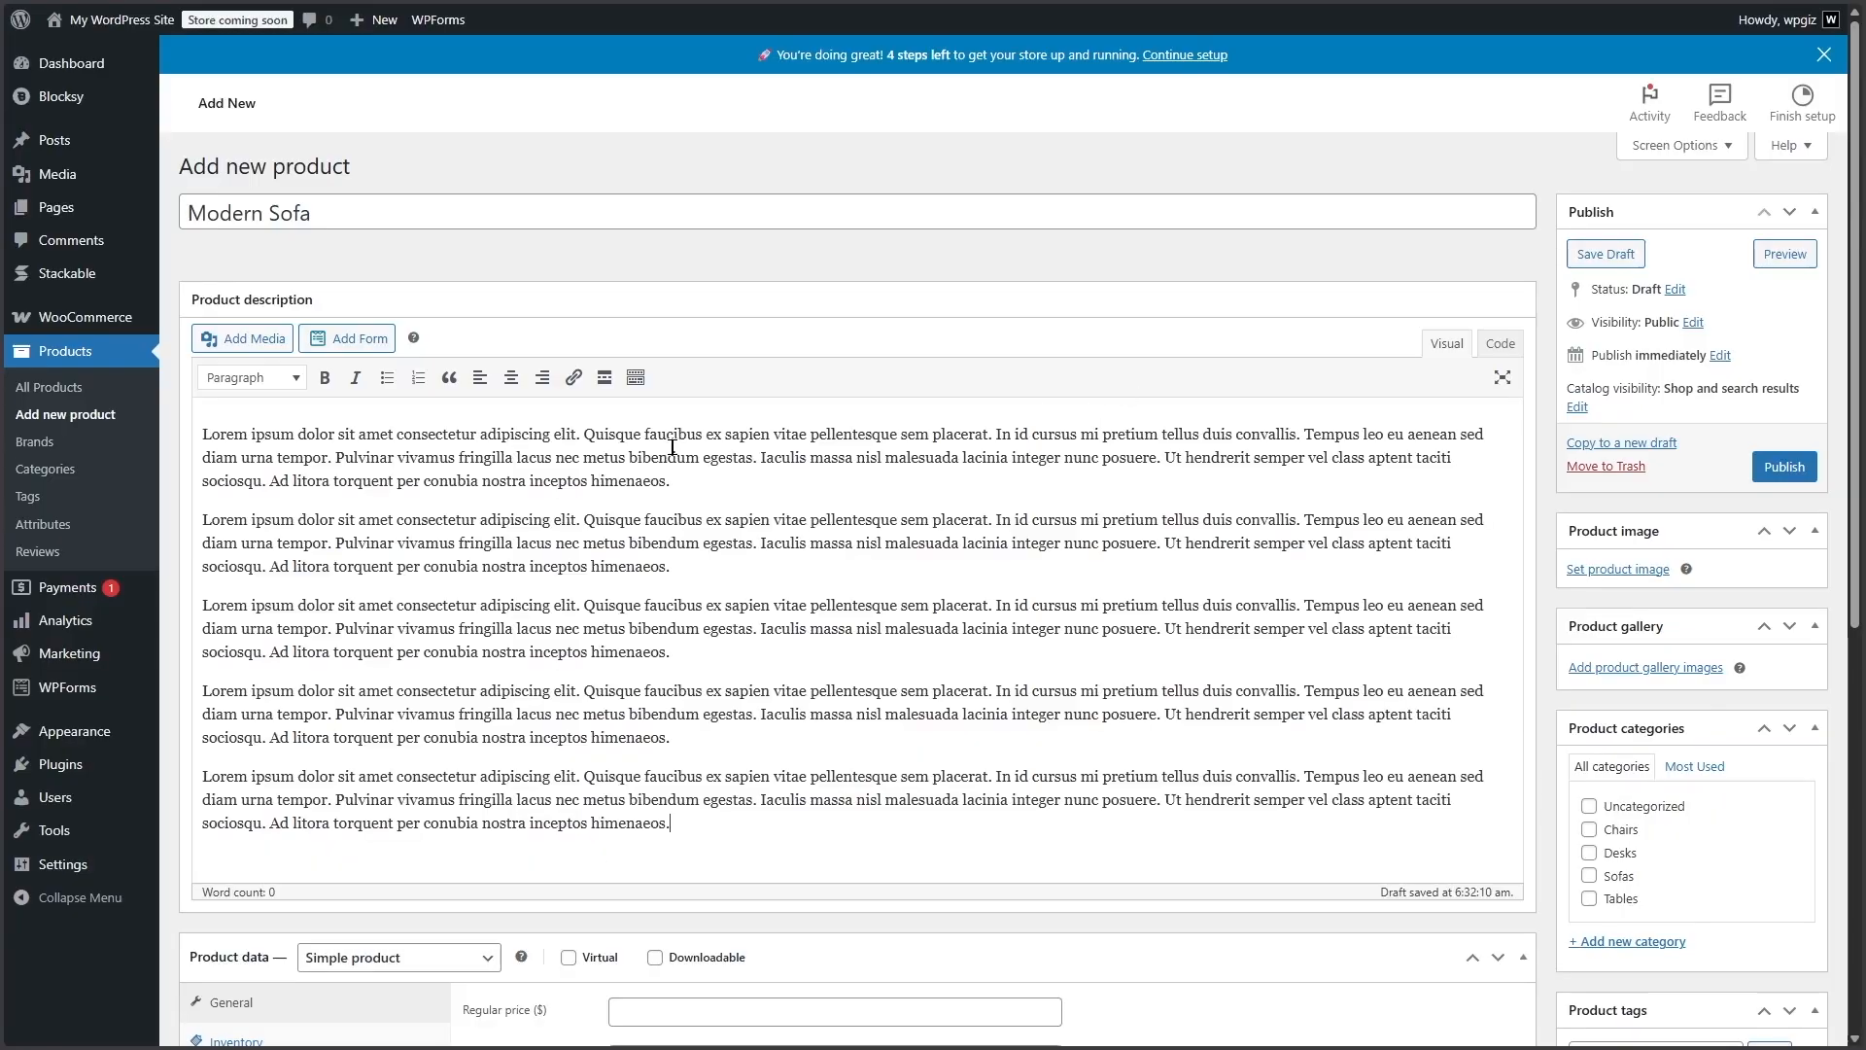
# Copy the first paragraph of the Modern Sofa description into its product short description.
pyautogui.moveTo(680, 480); pyautogui.dragTo(192, 435)
pyautogui.hotkey('ctrl', 'c')
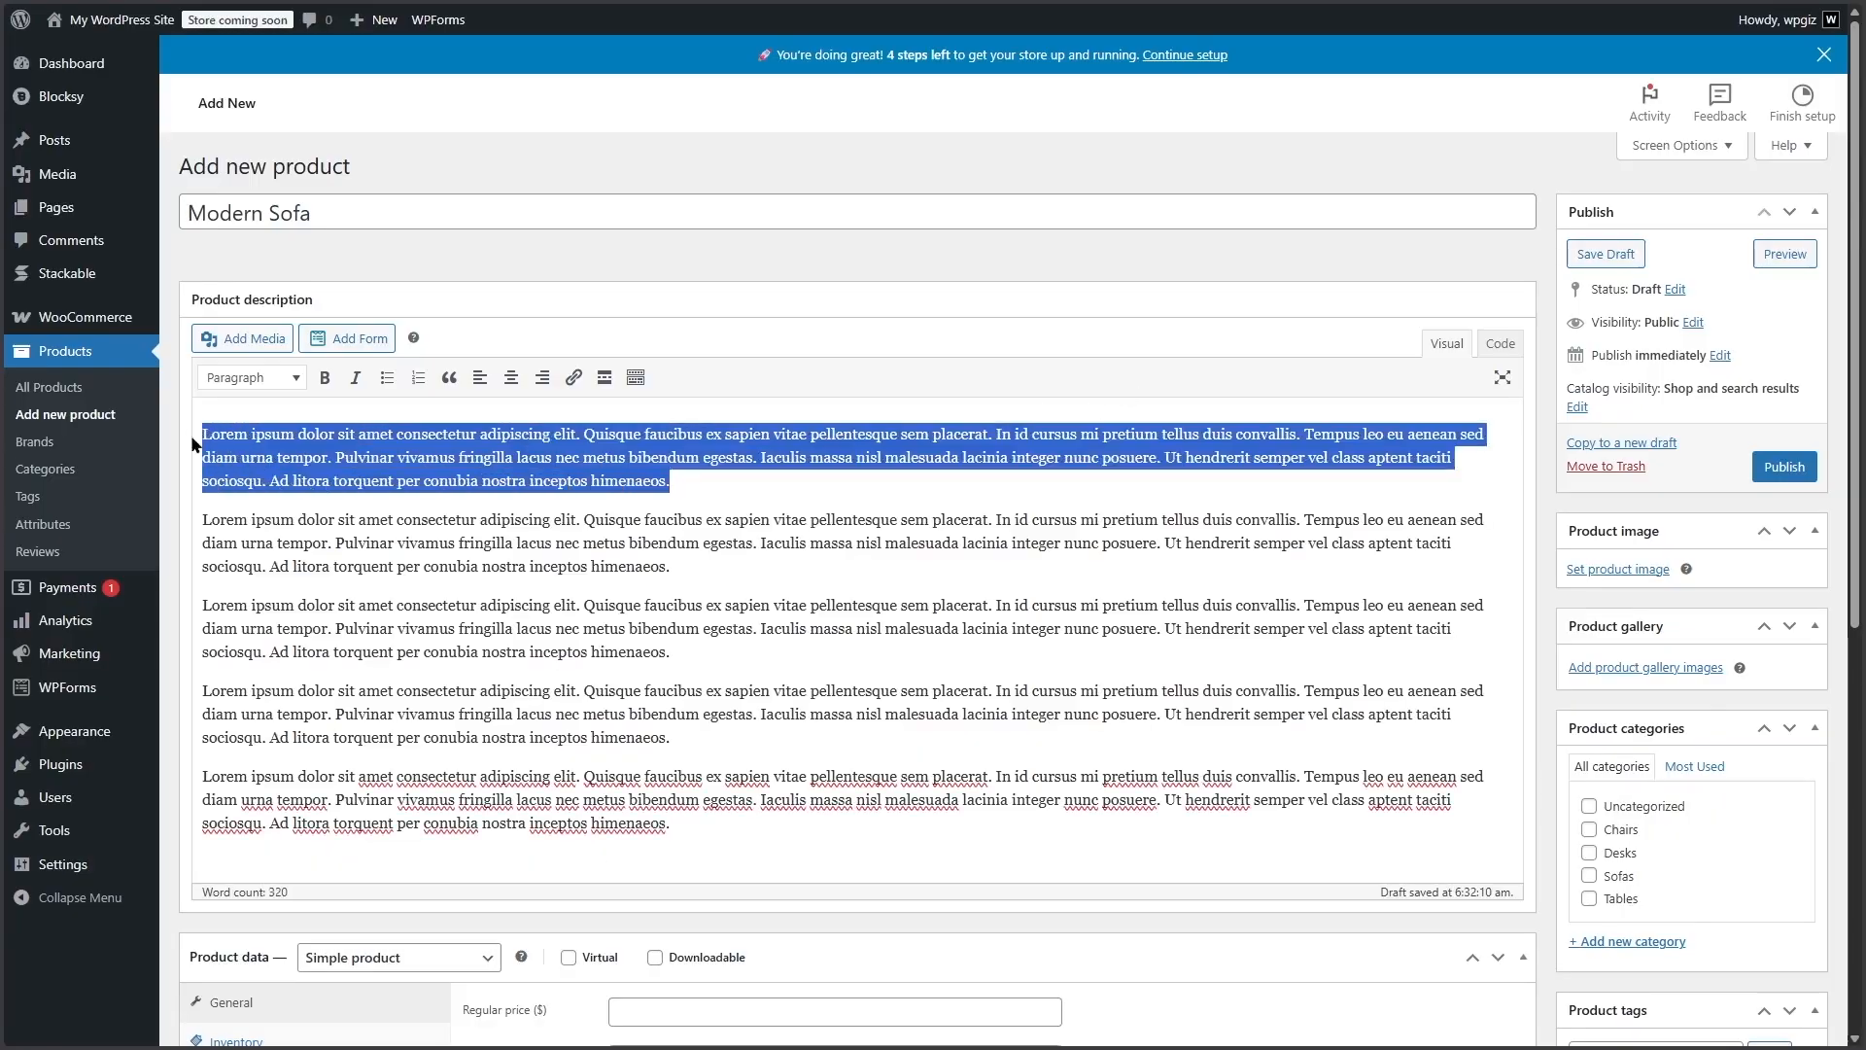
pyautogui.moveTo(1854, 370); pyautogui.dragTo(1853, 816)
pyautogui.click(959, 827)
pyautogui.hotkey('ctrl', 'v')
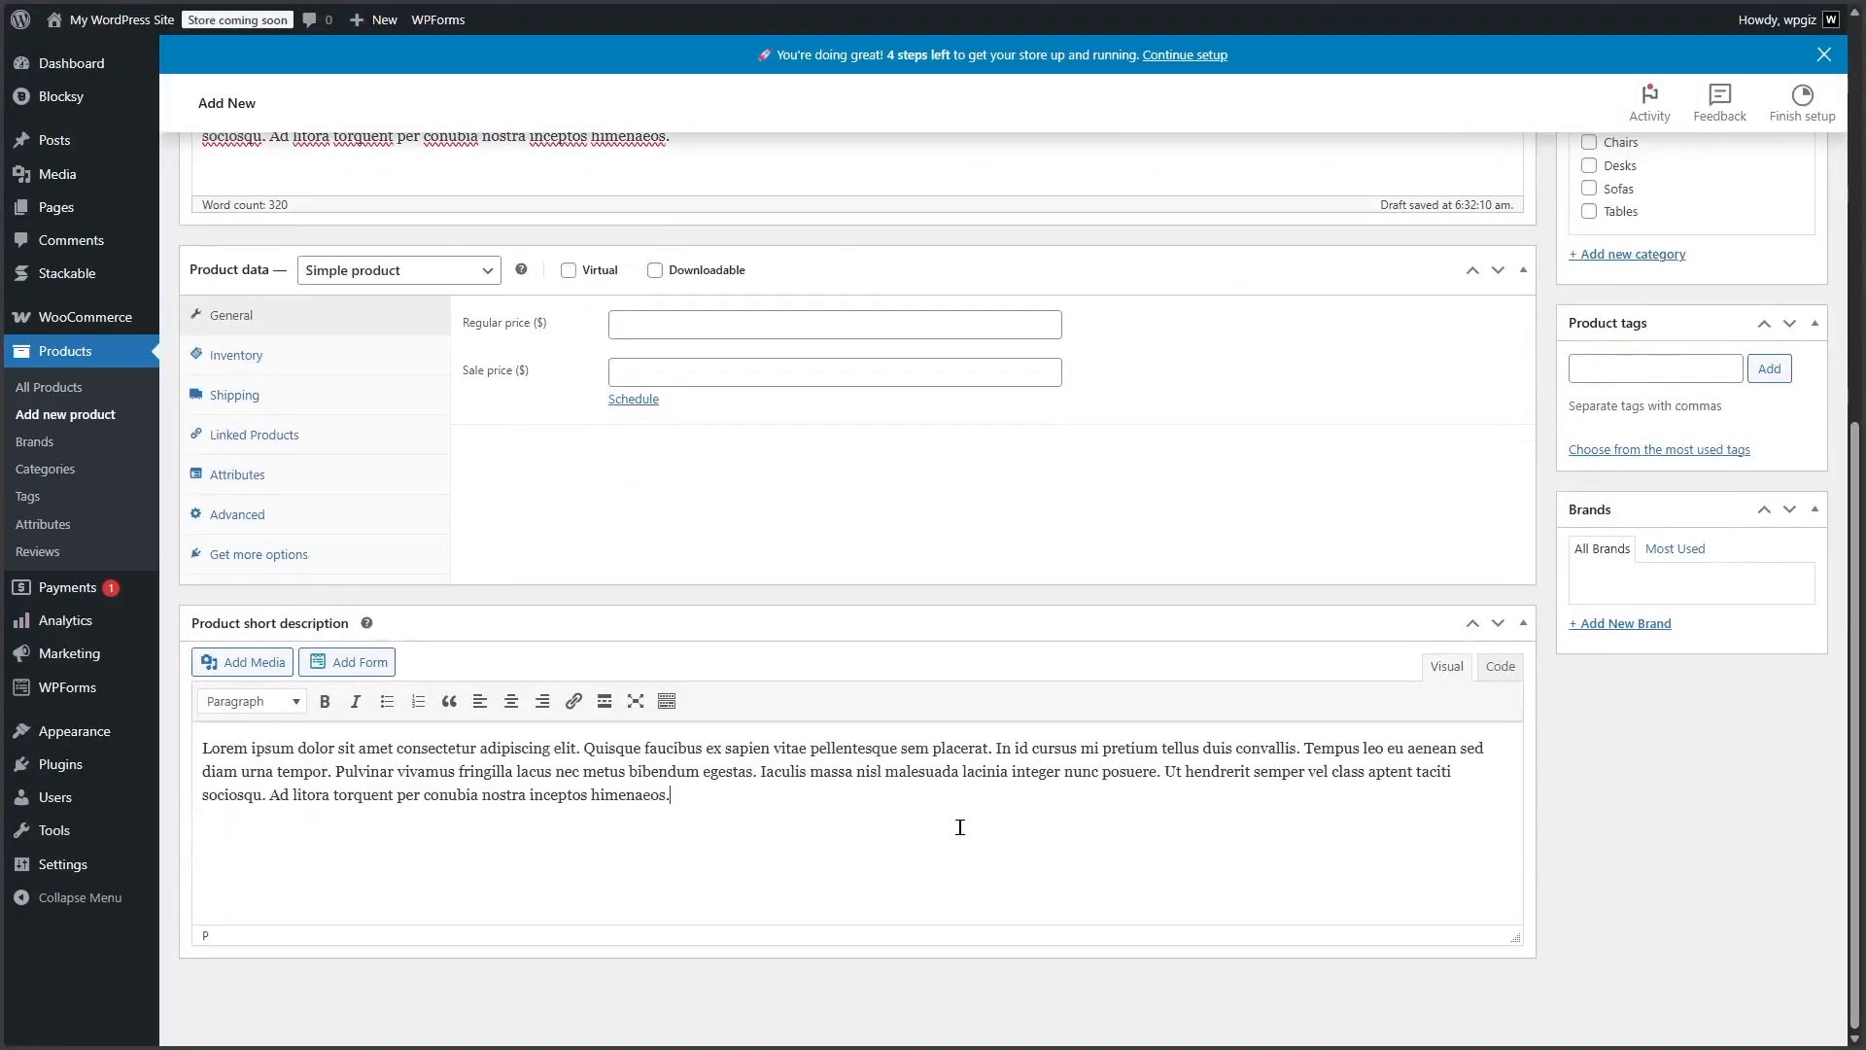
pyautogui.moveTo(1856, 531); pyautogui.dragTo(1855, 129)
pyautogui.click(1612, 568)
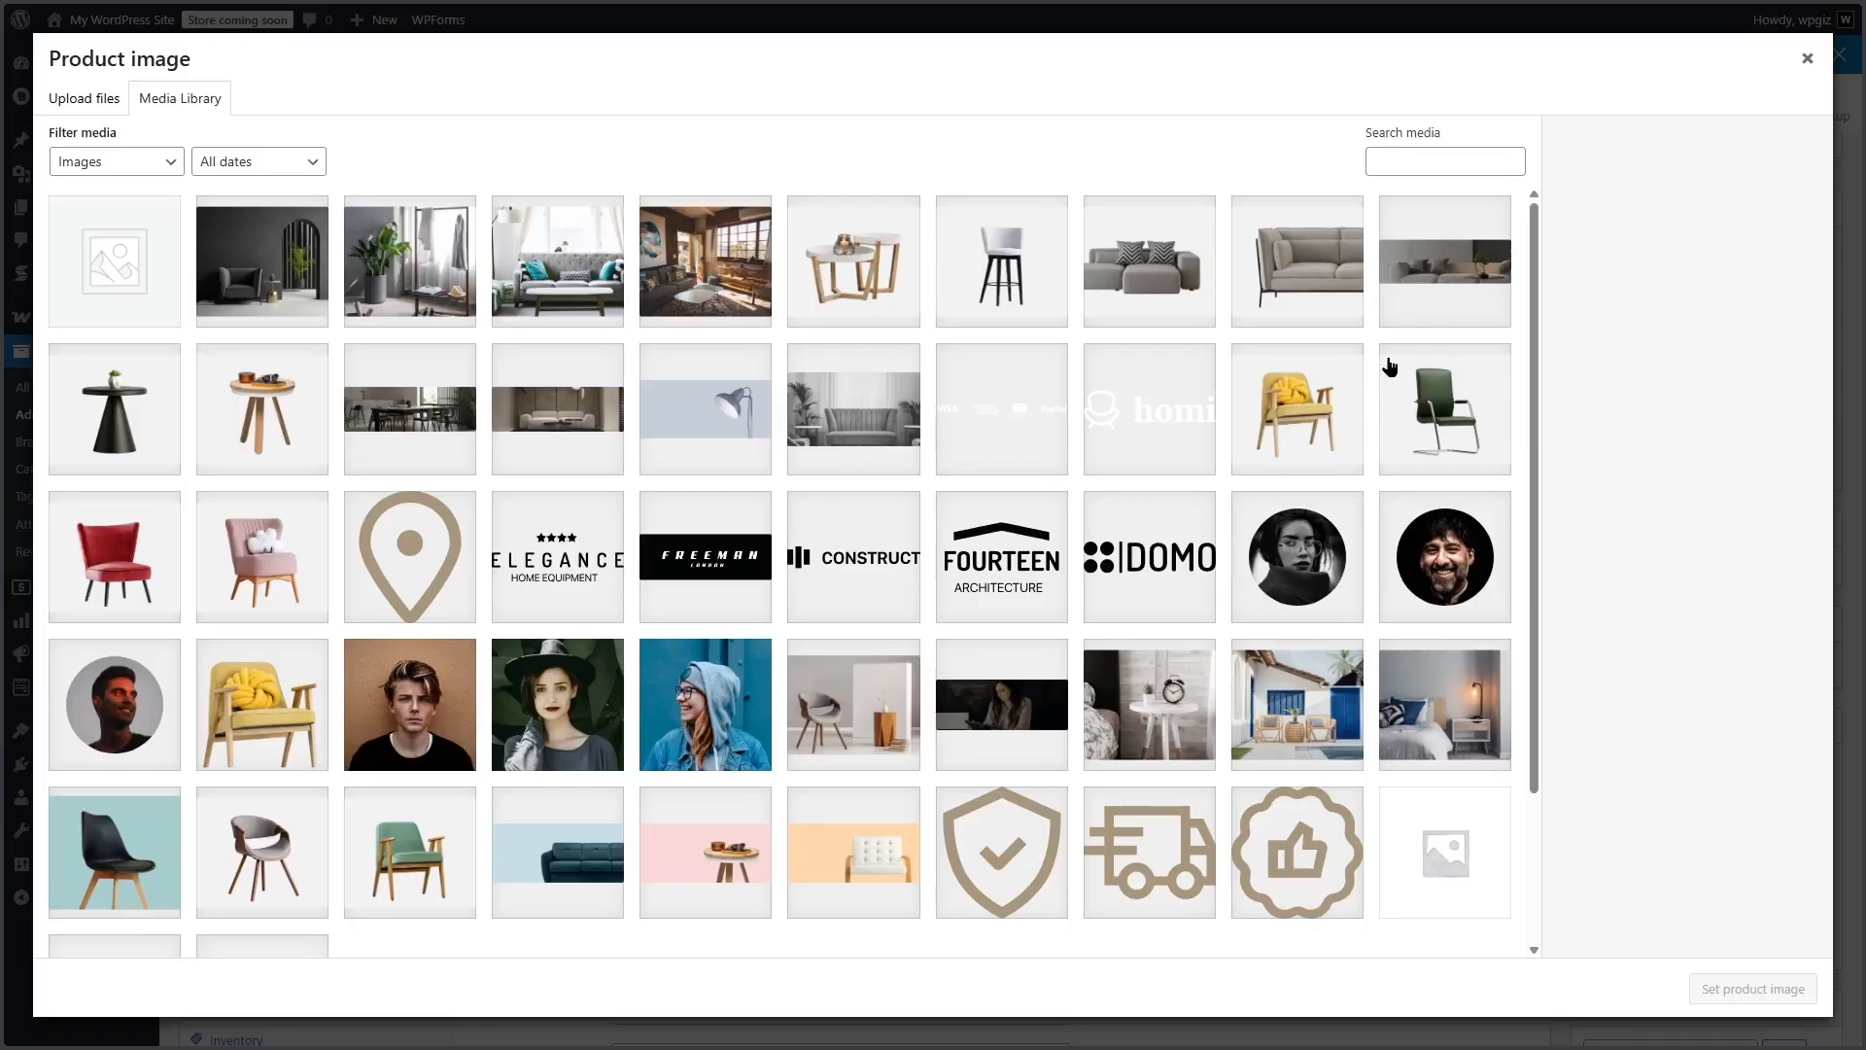
pyautogui.click(1180, 296)
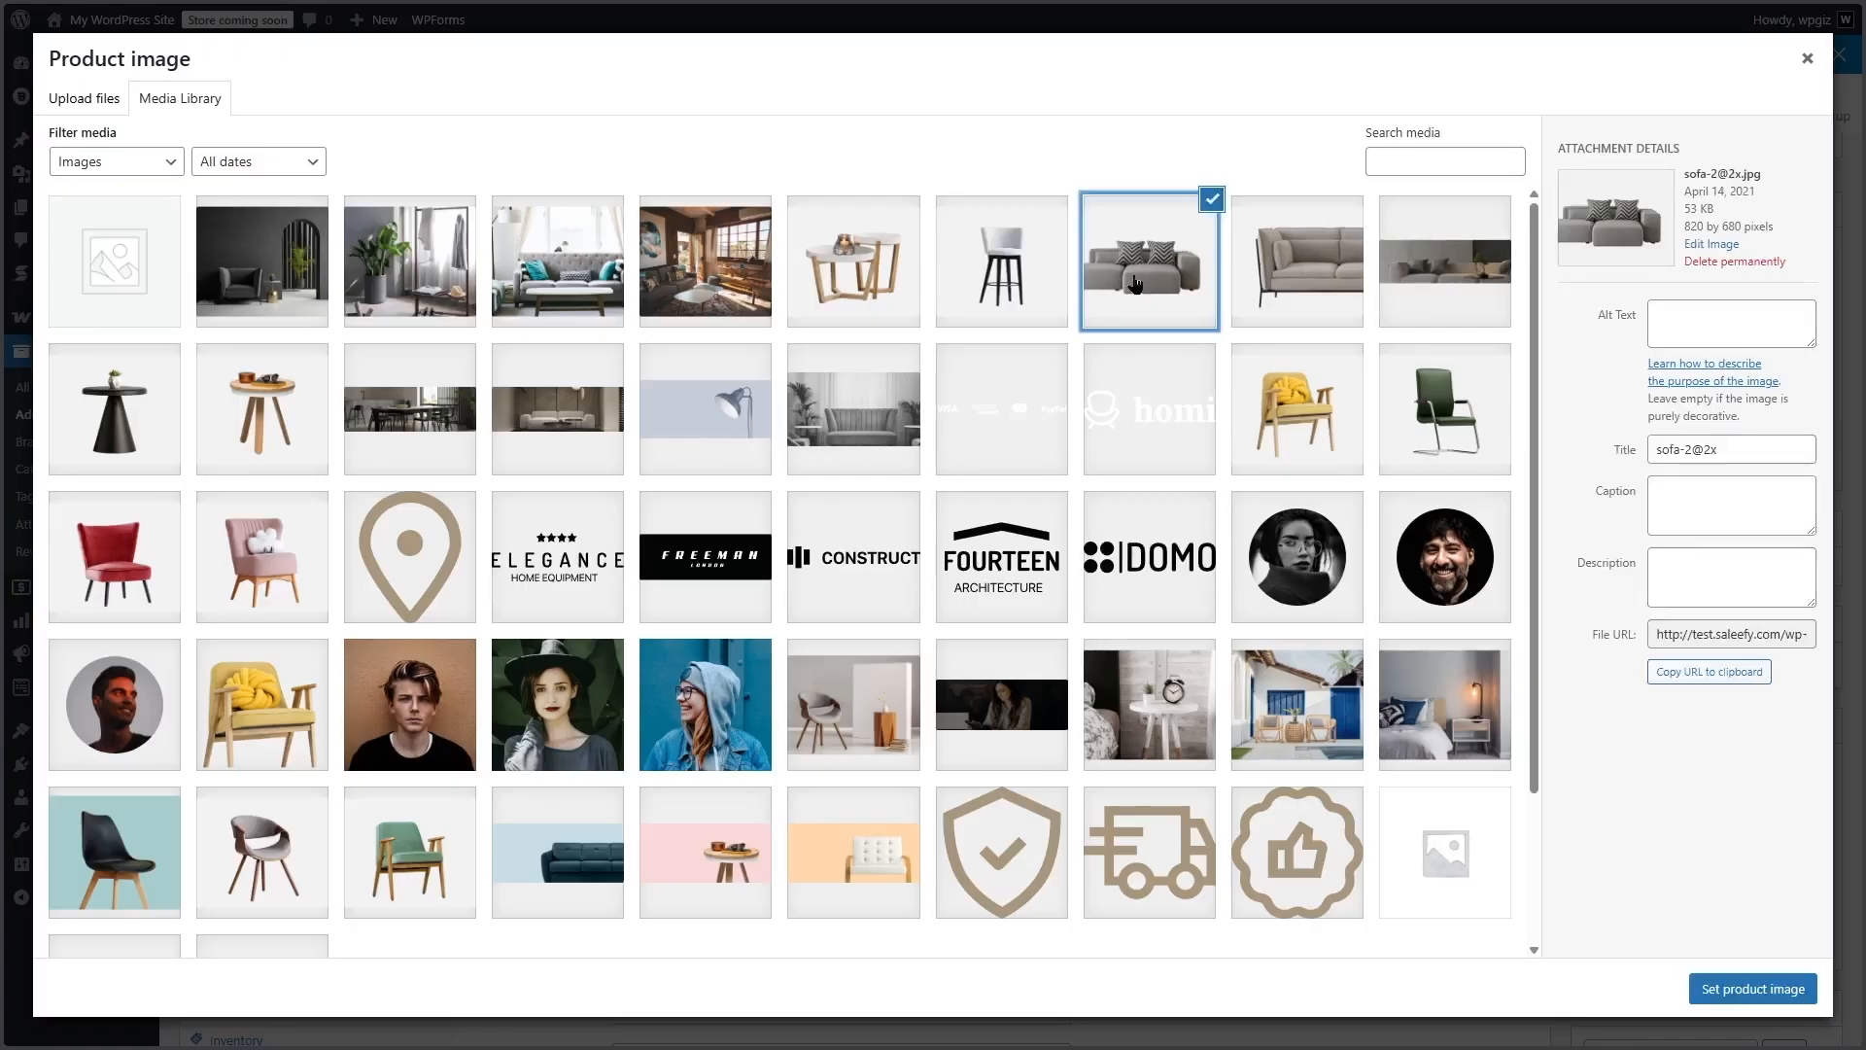
pyautogui.click(1715, 986)
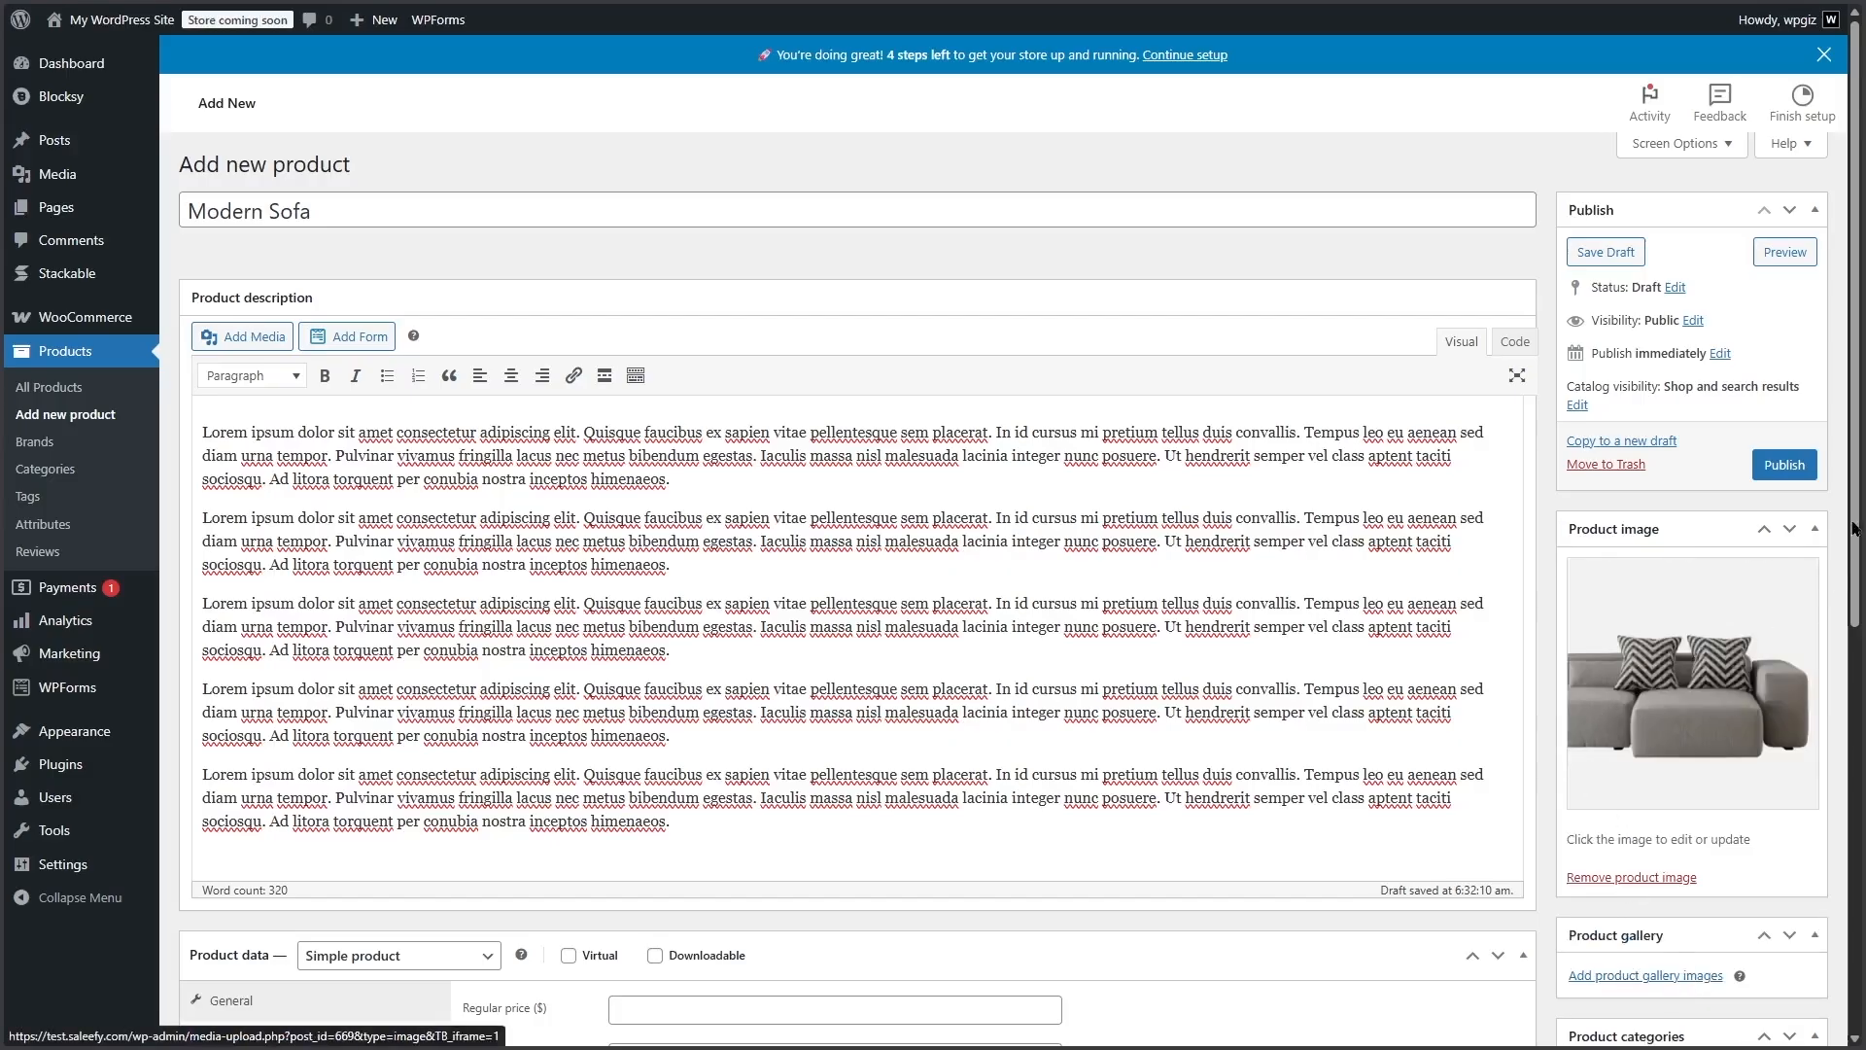
# Set the sofa's regular price to $140 and sale price to $110, and assign it to the Sofas category.
pyautogui.moveTo(1854, 532); pyautogui.dragTo(1855, 549)
pyautogui.scroll(-4, 745, 663)
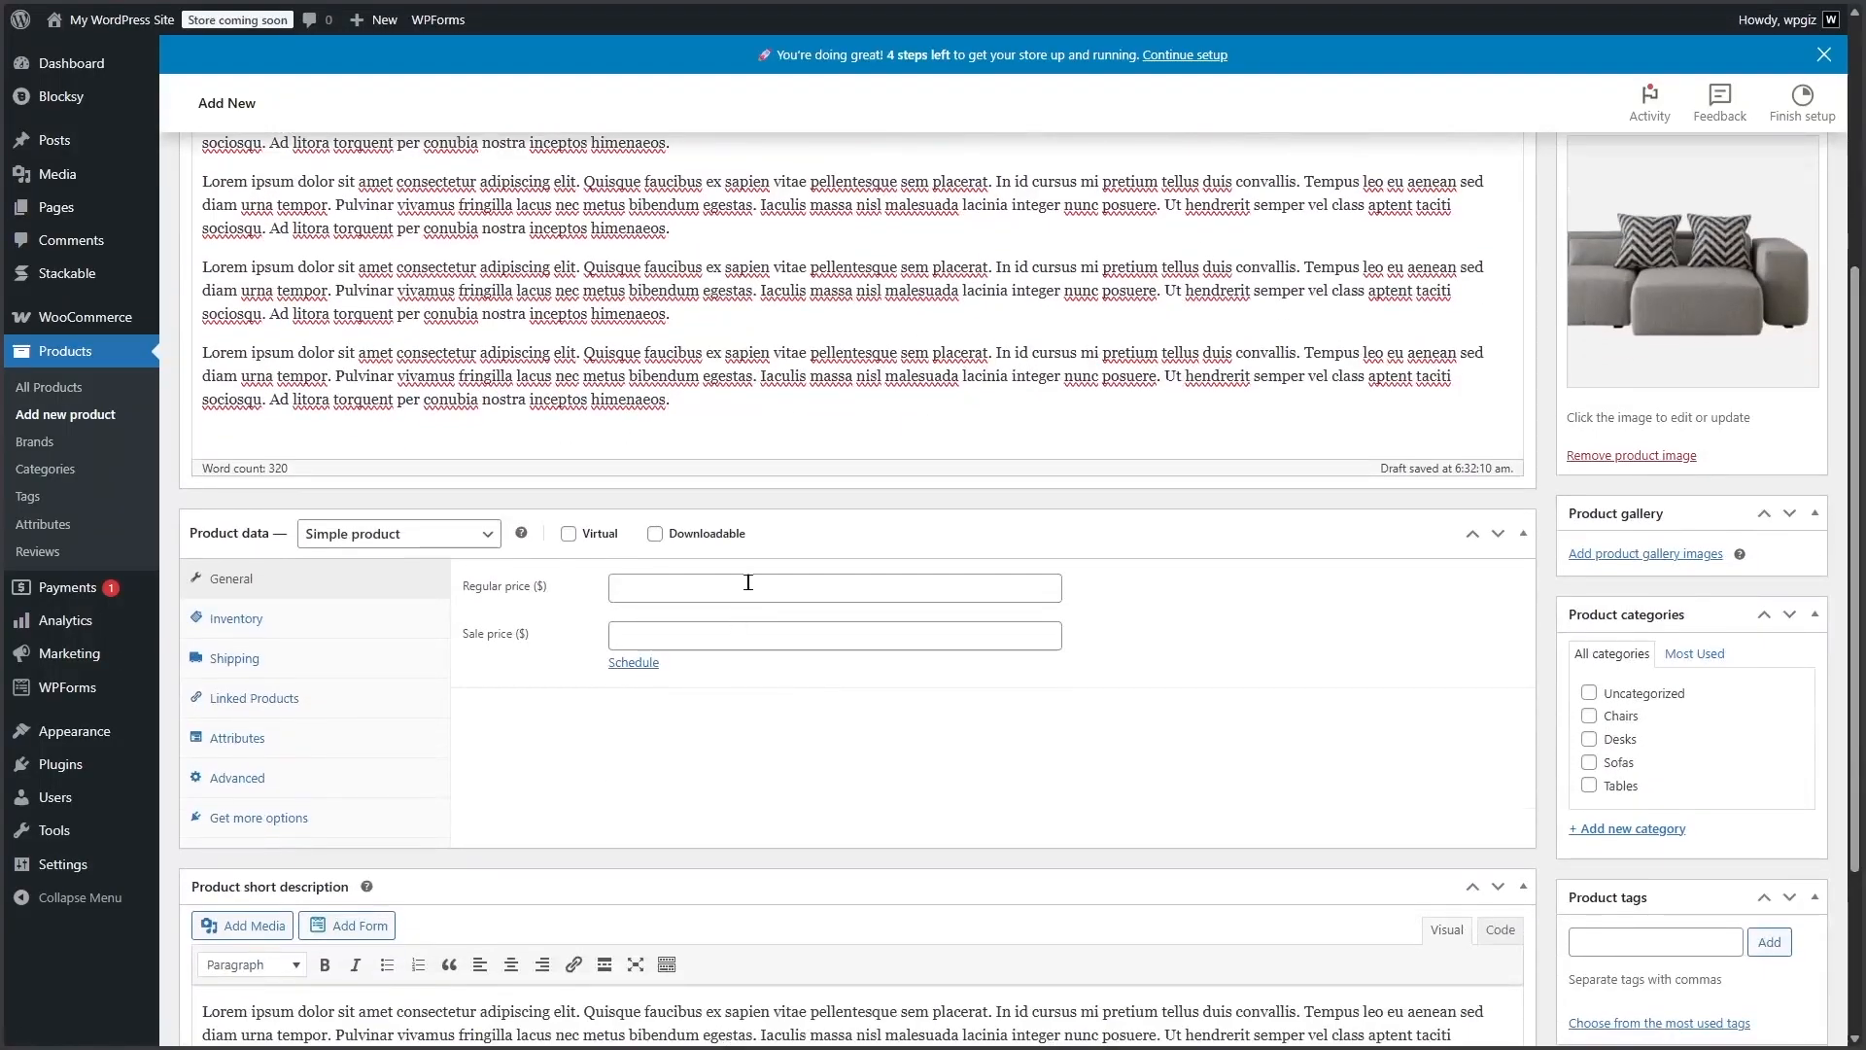
pyautogui.click(749, 582)
pyautogui.write('140')
pyautogui.click(763, 632)
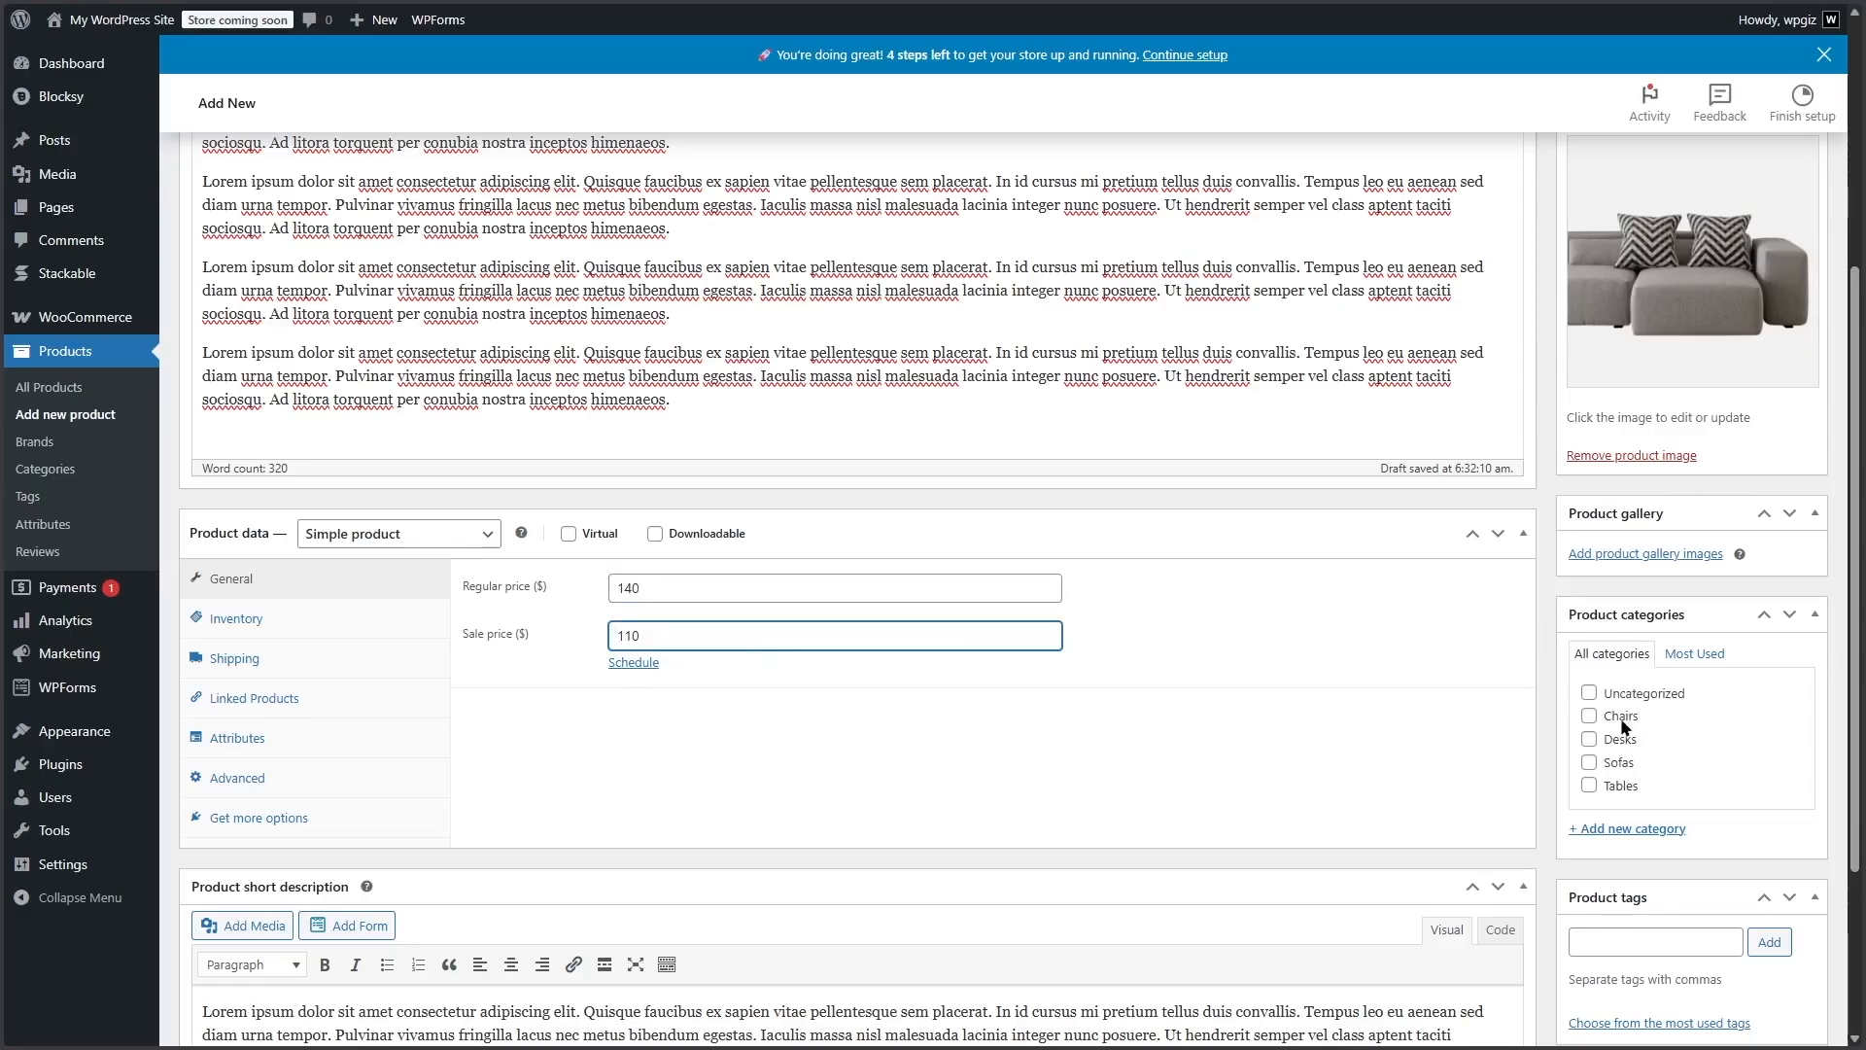
pyautogui.write('110')
pyautogui.click(1589, 762)
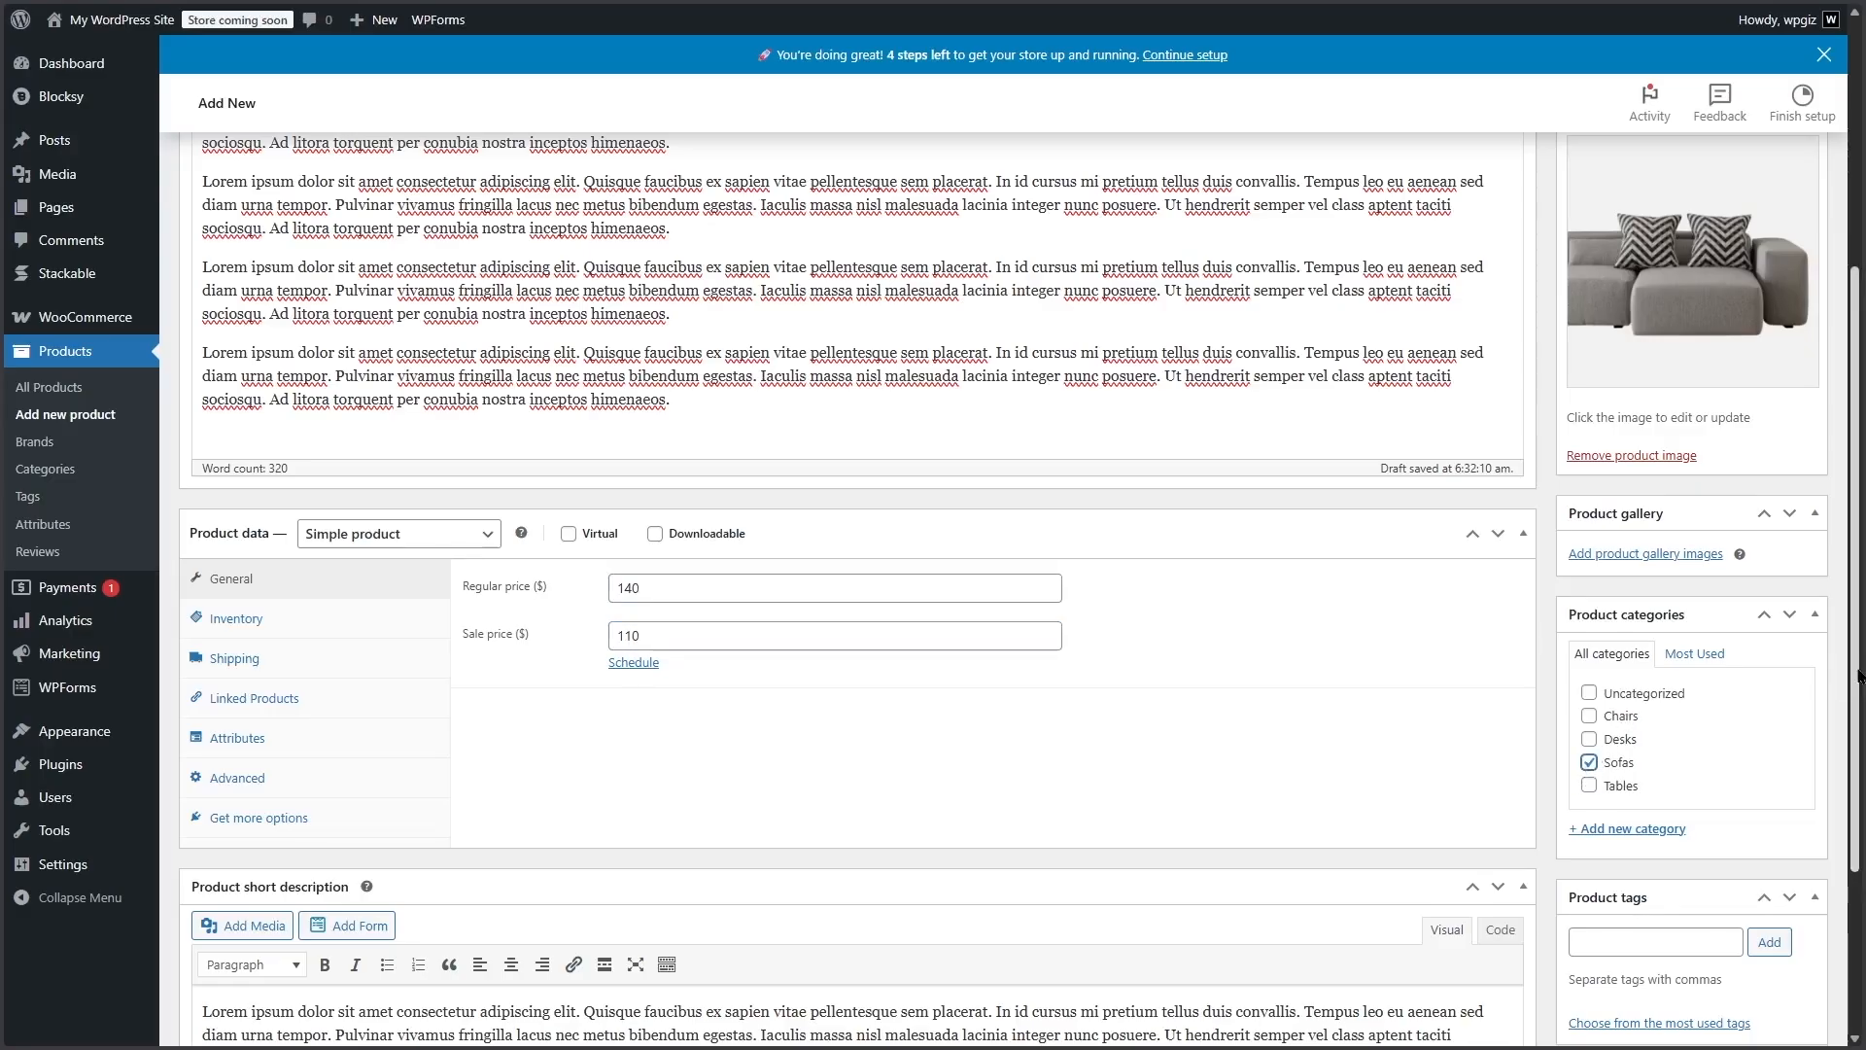
# Check the sofa's inventory settings and publish the Modern Sofa product.
pyautogui.click(367, 626)
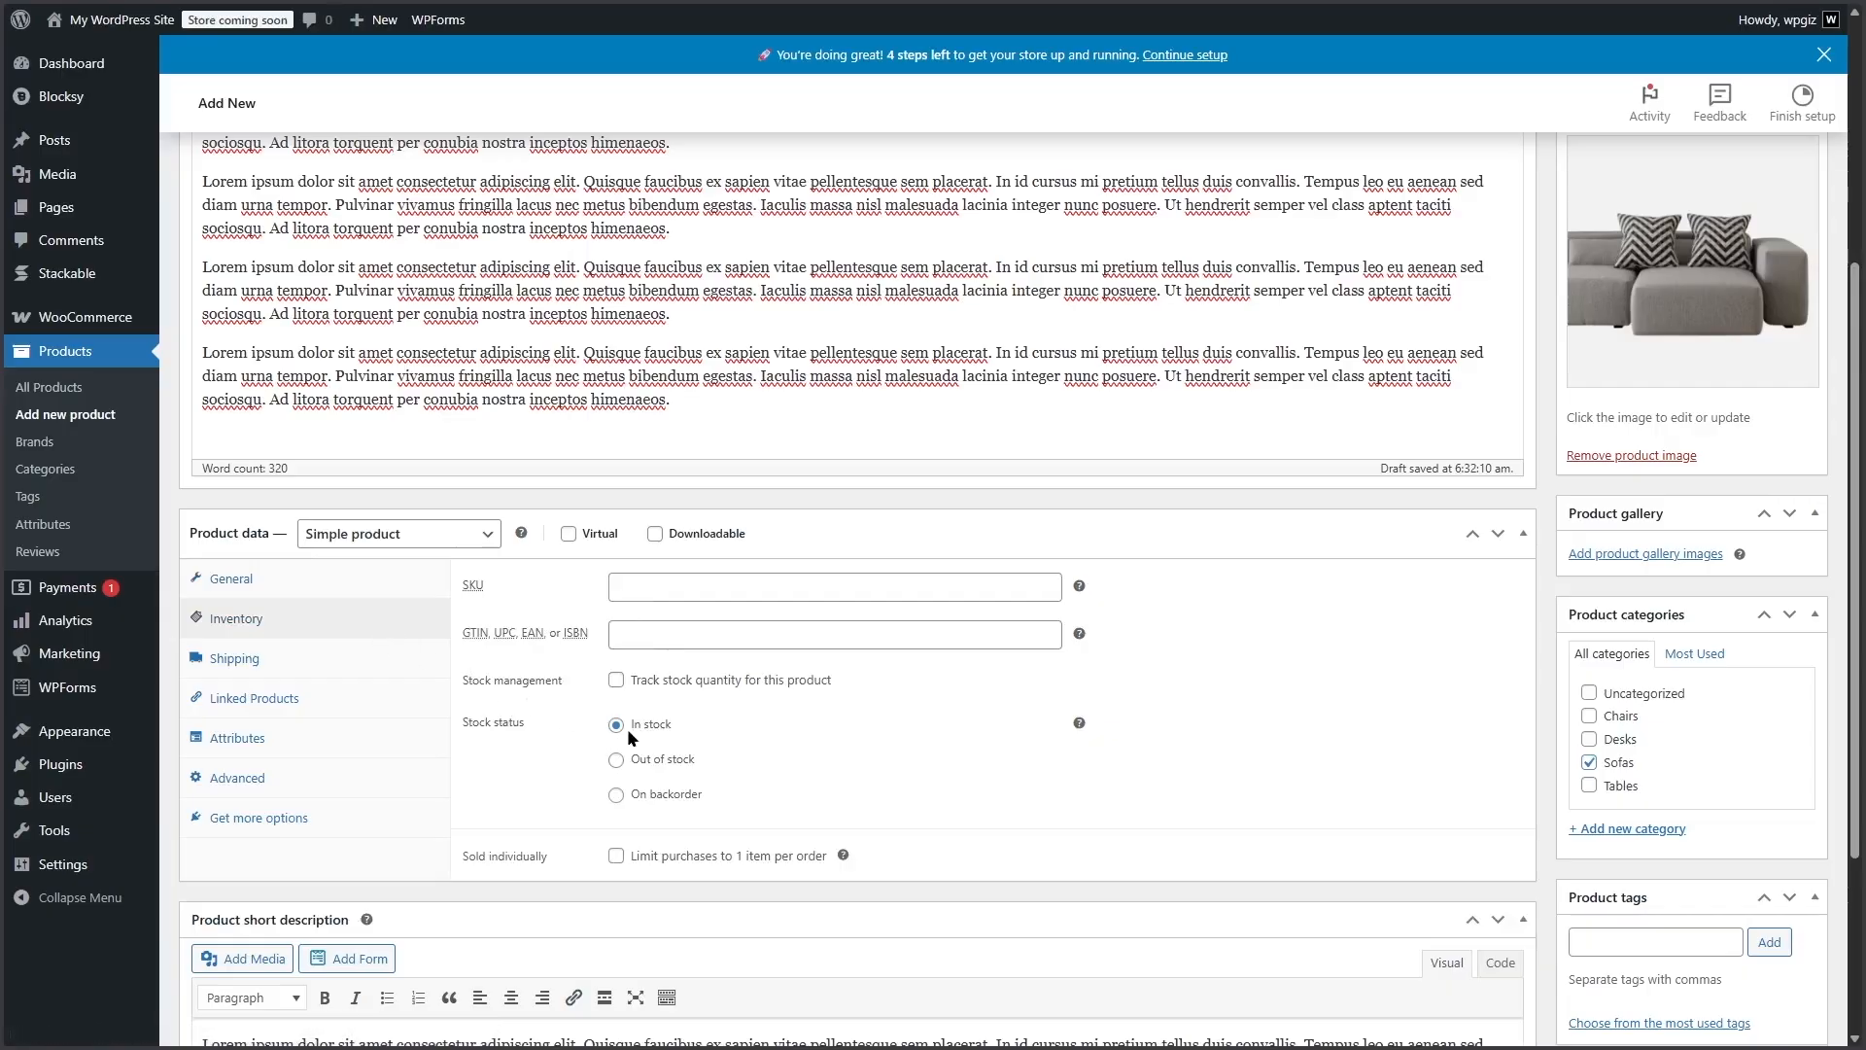
pyautogui.moveTo(1858, 475); pyautogui.dragTo(1864, 467)
pyautogui.scroll(5, 1773, 346)
pyautogui.click(1772, 452)
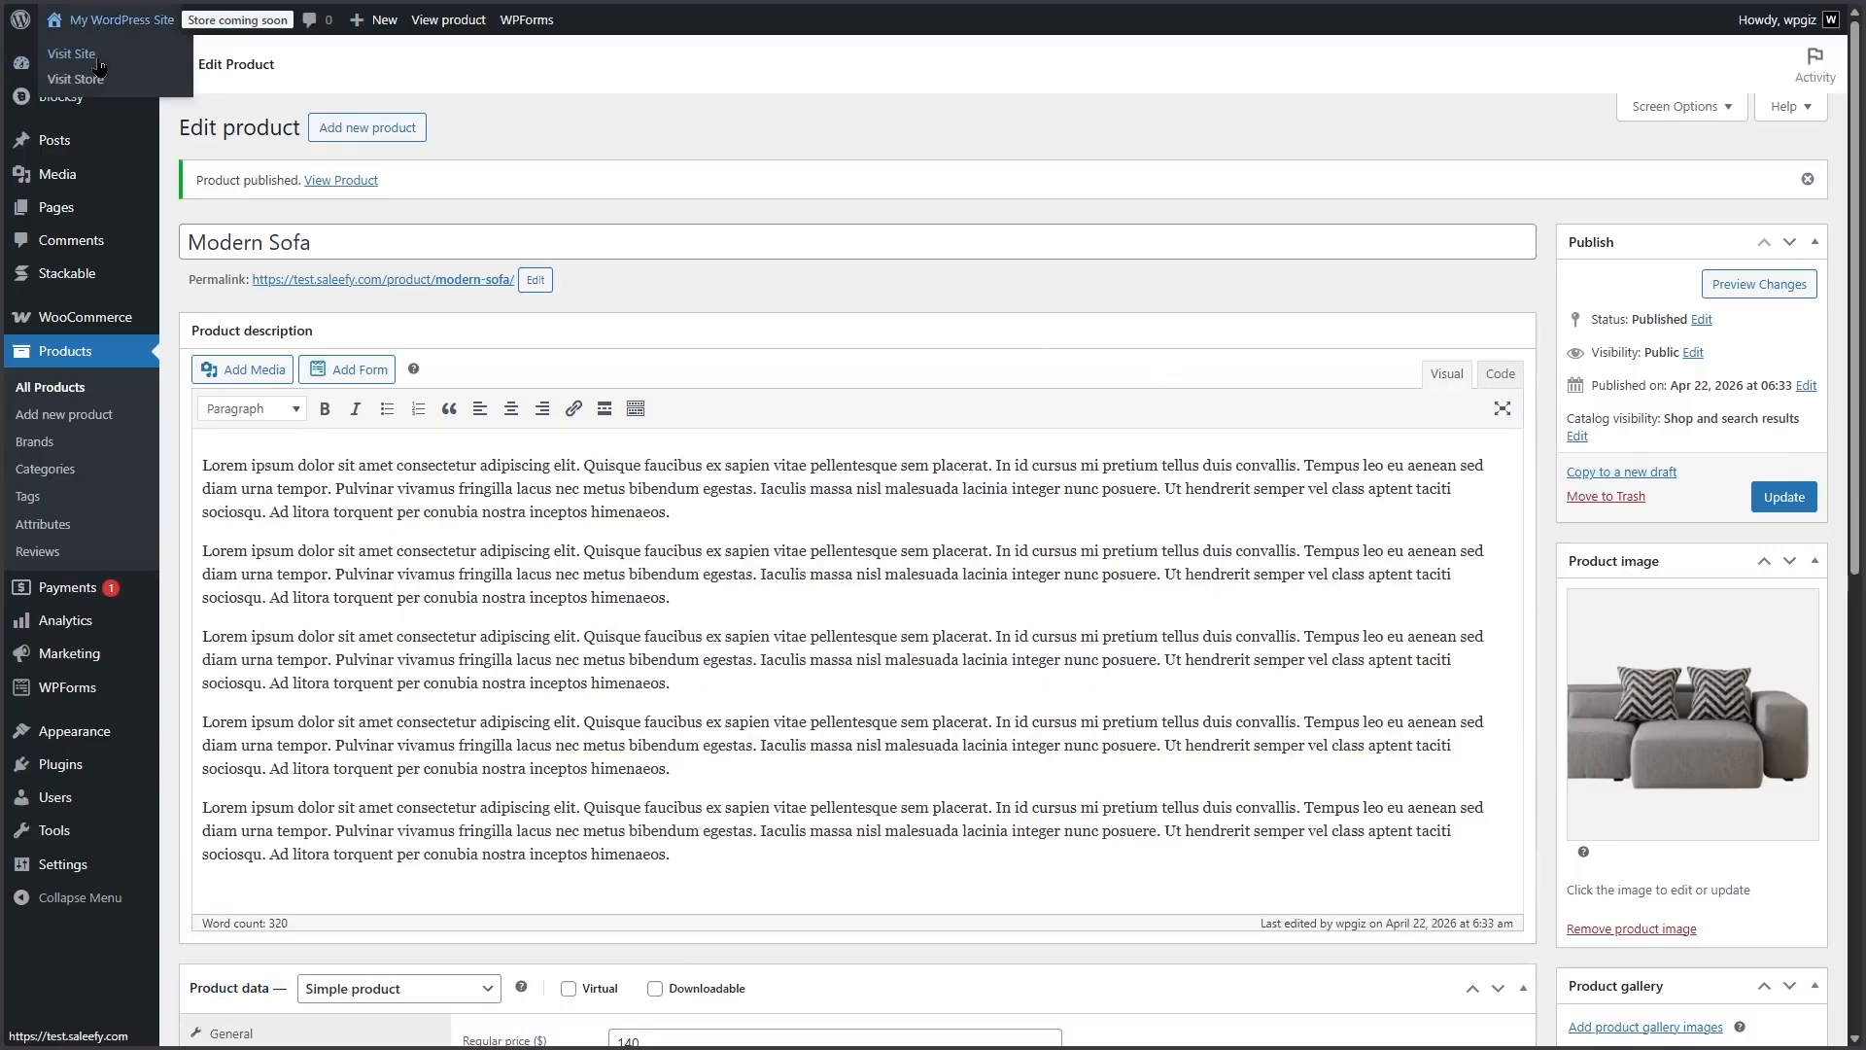
# Visit the site's product listing, find the newly added products, and open the Modern Sofa page to review it.
pyautogui.click(98, 59)
pyautogui.click(627, 97)
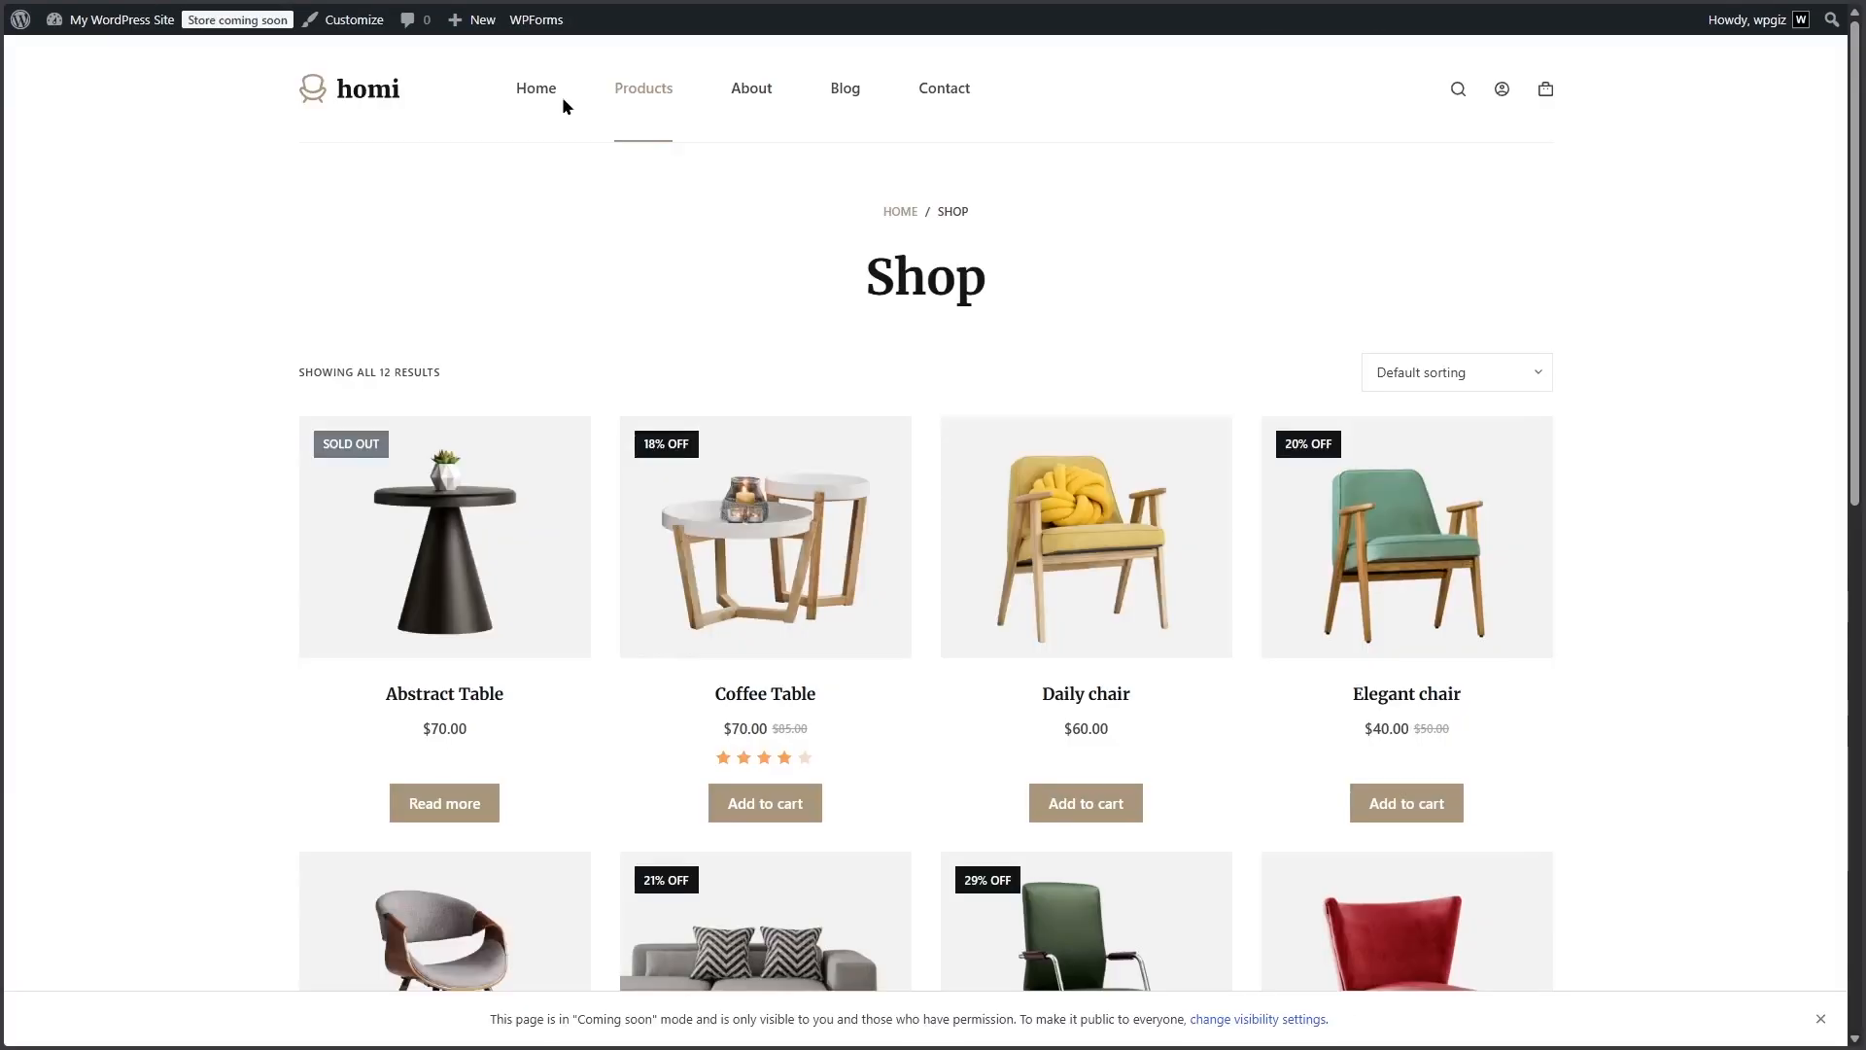
pyautogui.scroll(-5, 749, 554)
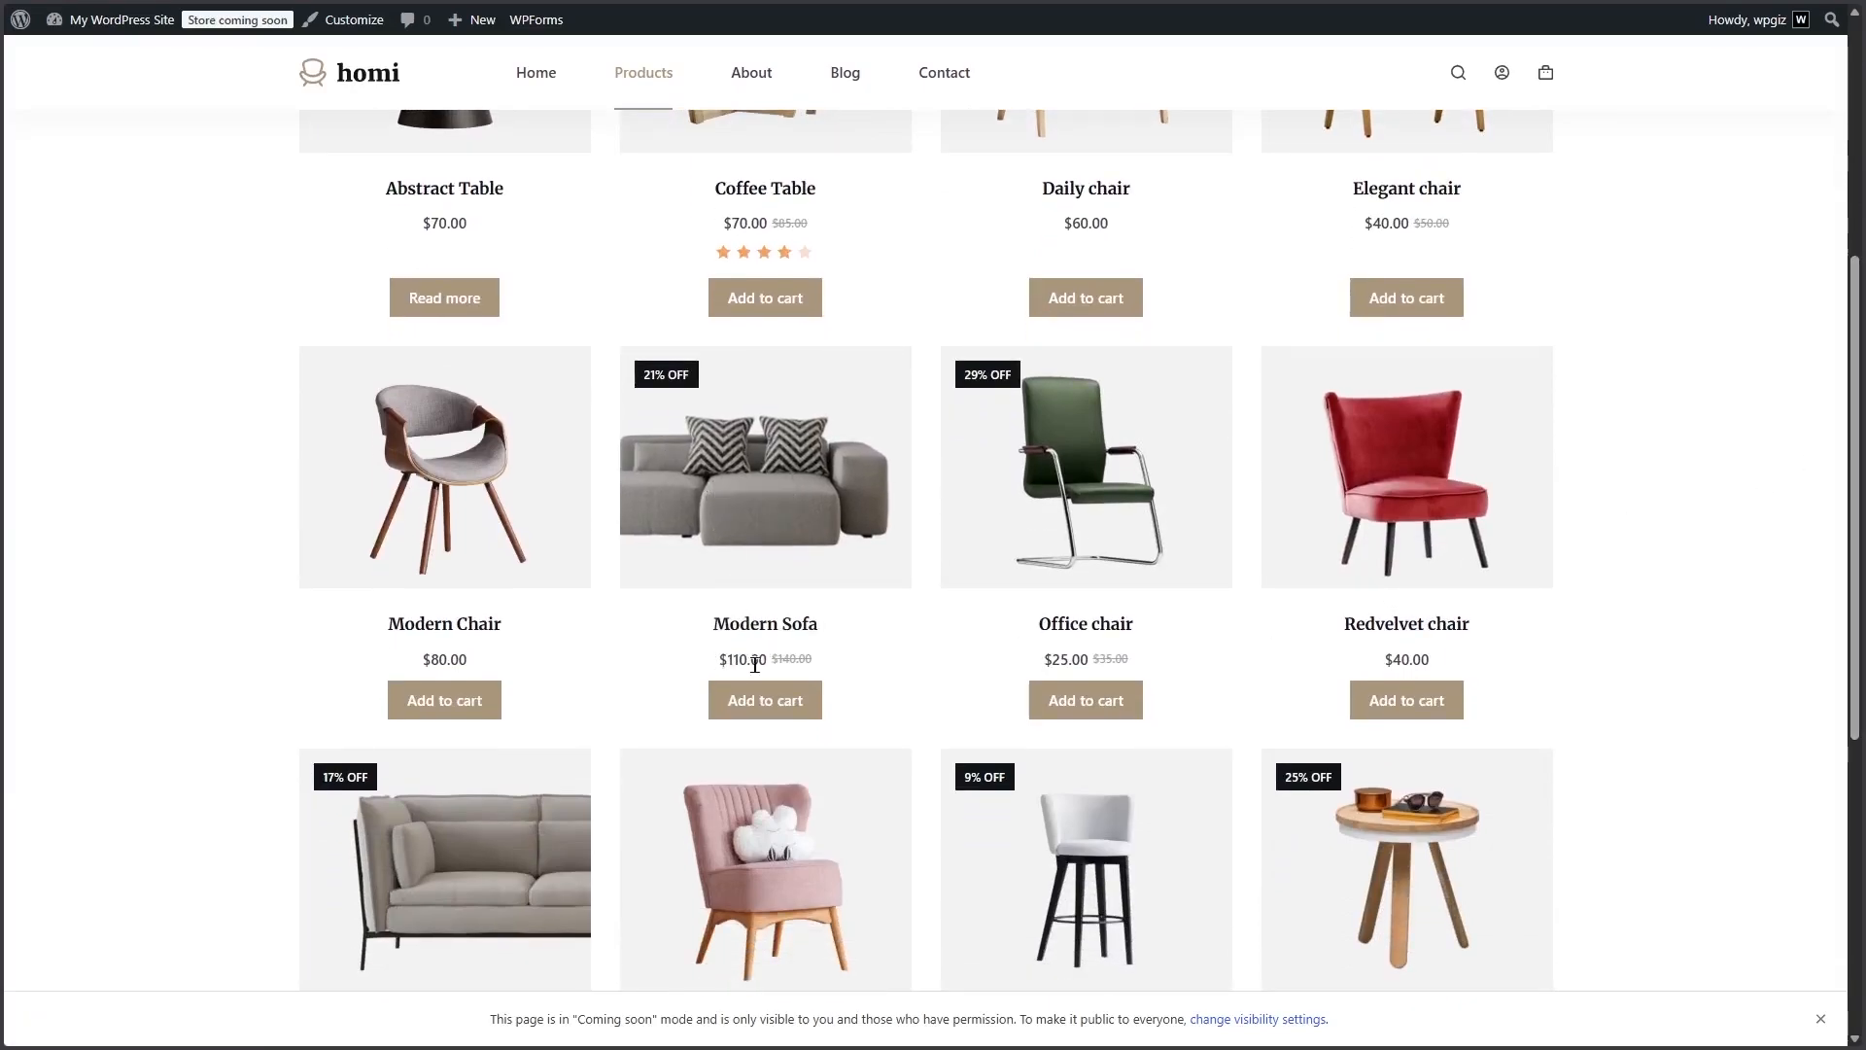
pyautogui.click(778, 521)
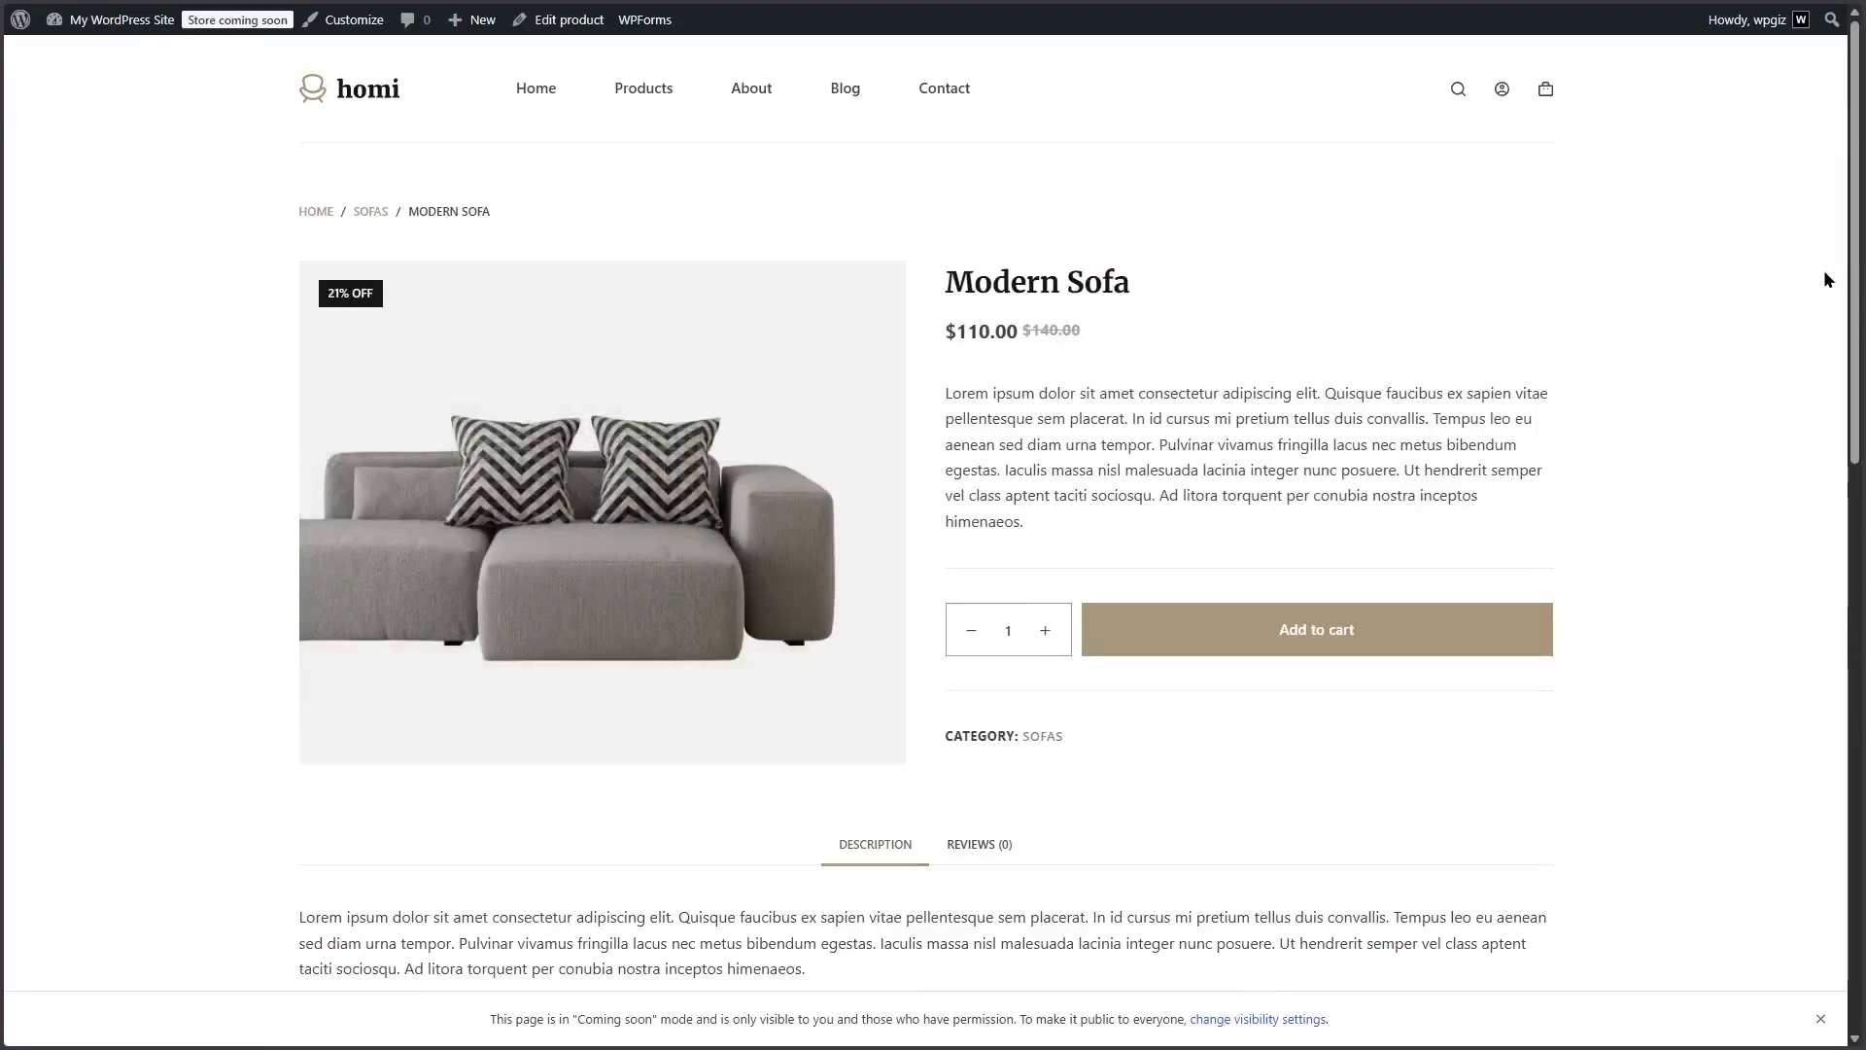
pyautogui.moveTo(1851, 287)
pyautogui.mouseDown()
pyautogui.moveTo(1841, 516)
pyautogui.moveTo(1854, 262)
pyautogui.mouseUp()
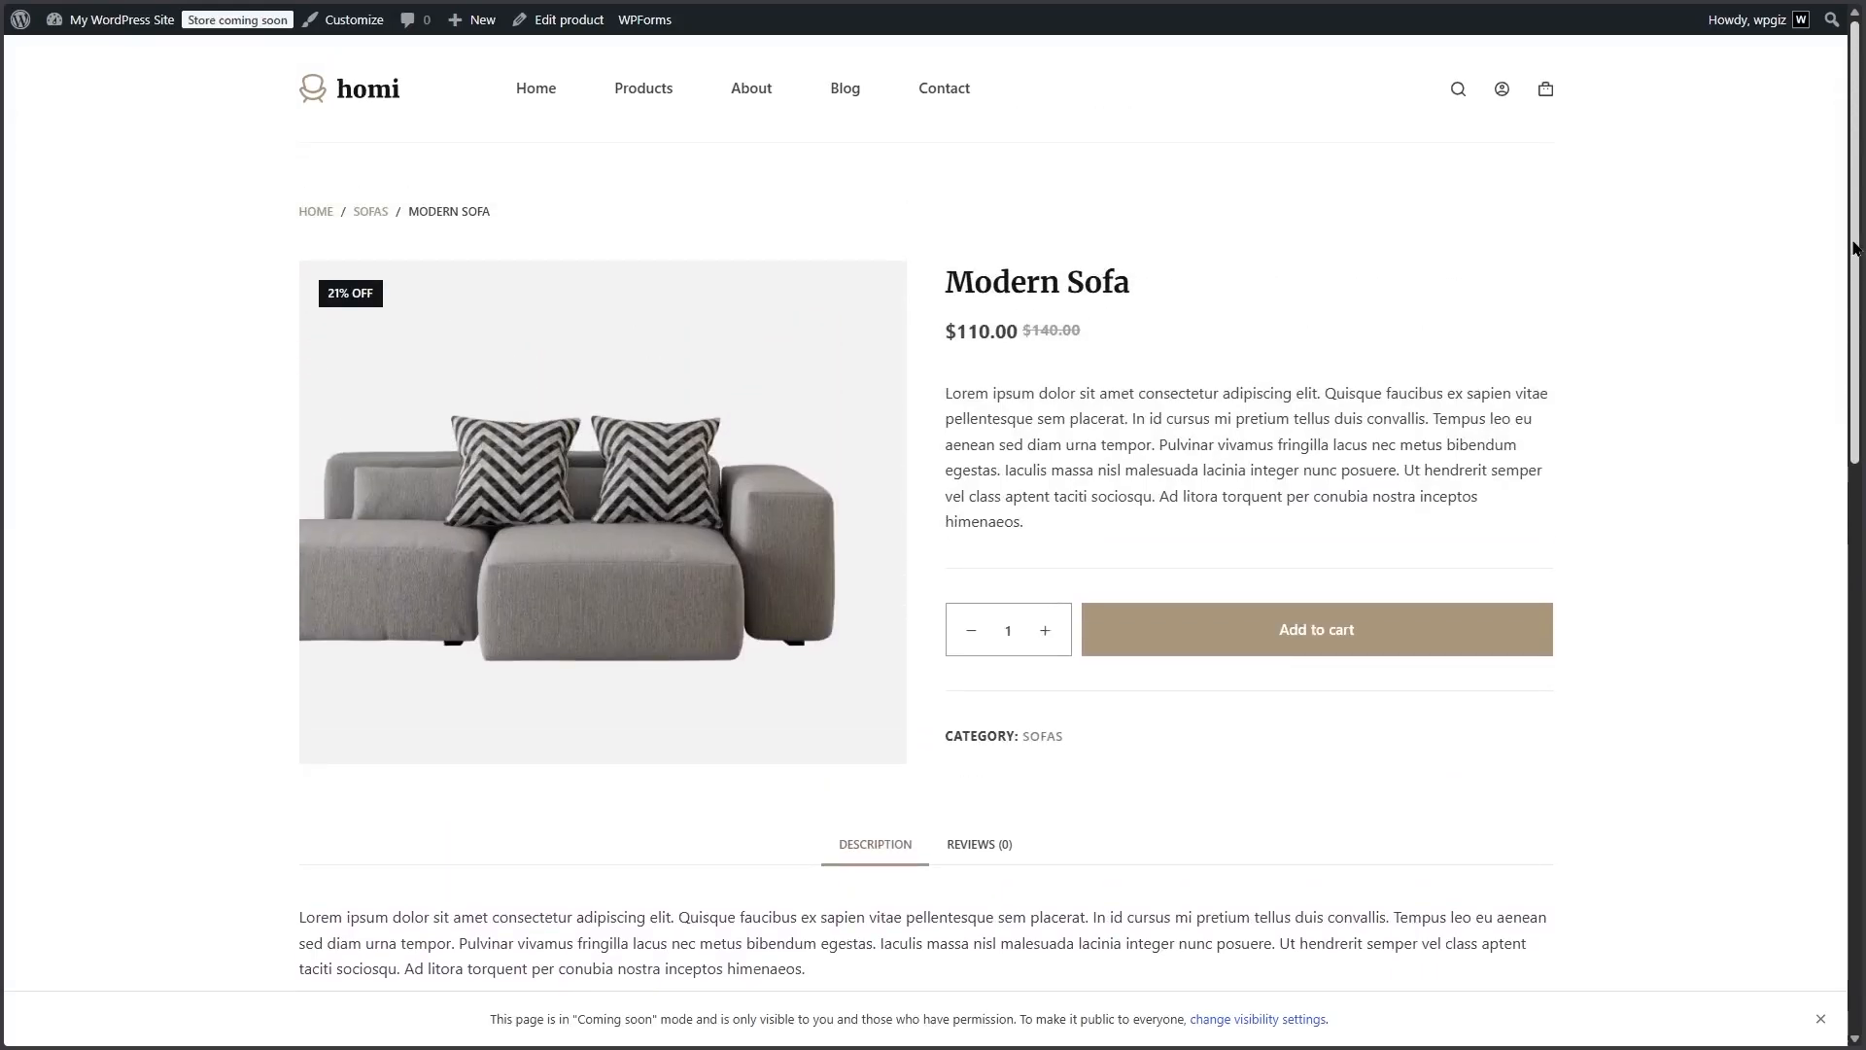